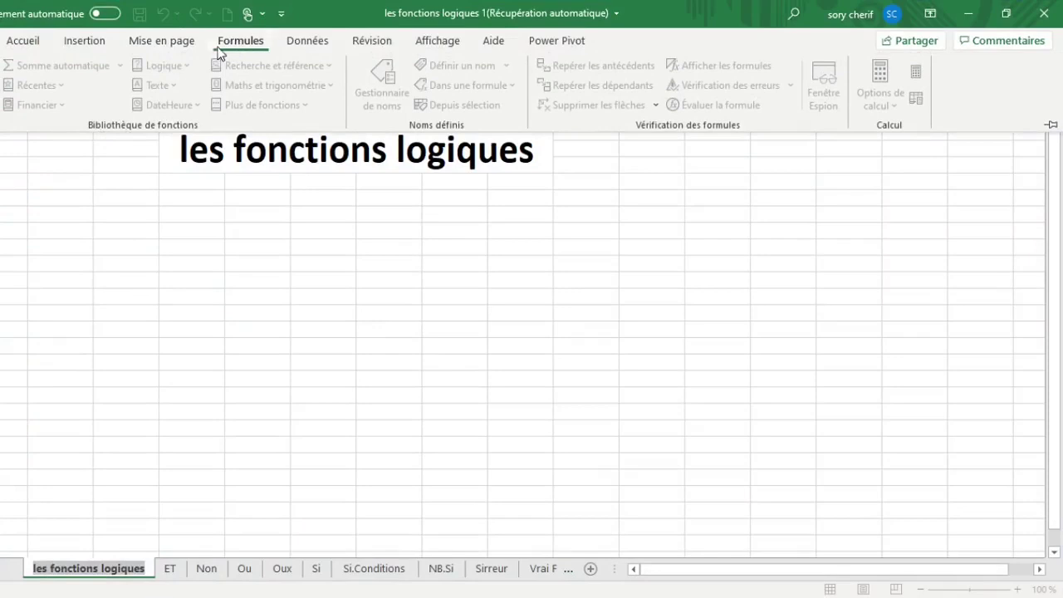
Leave the sheet name unchanged and look through the list of logical functions in the formula library.
click(72, 238)
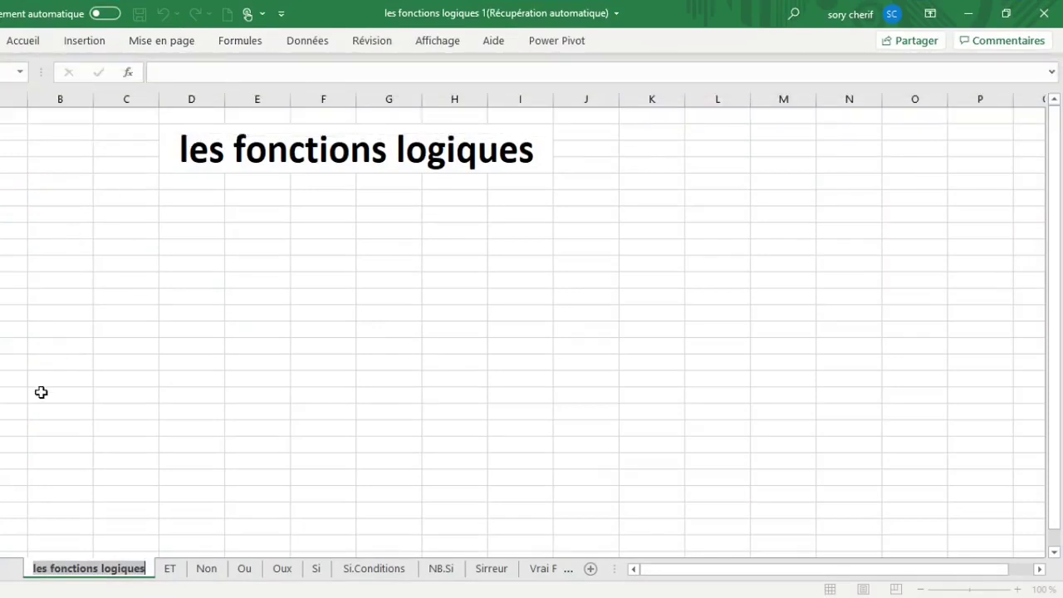
click(87, 327)
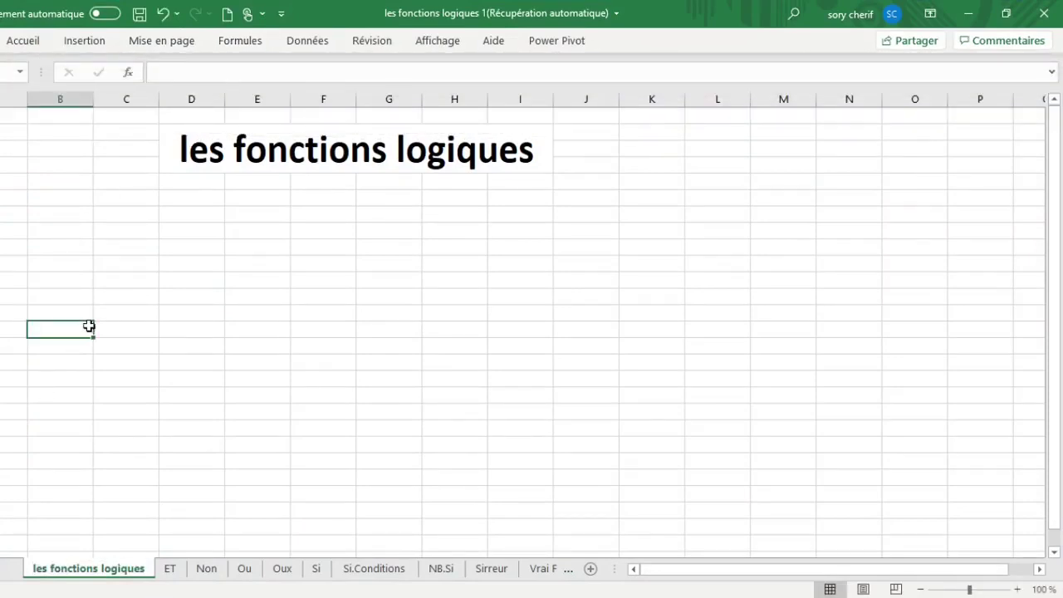
click(240, 41)
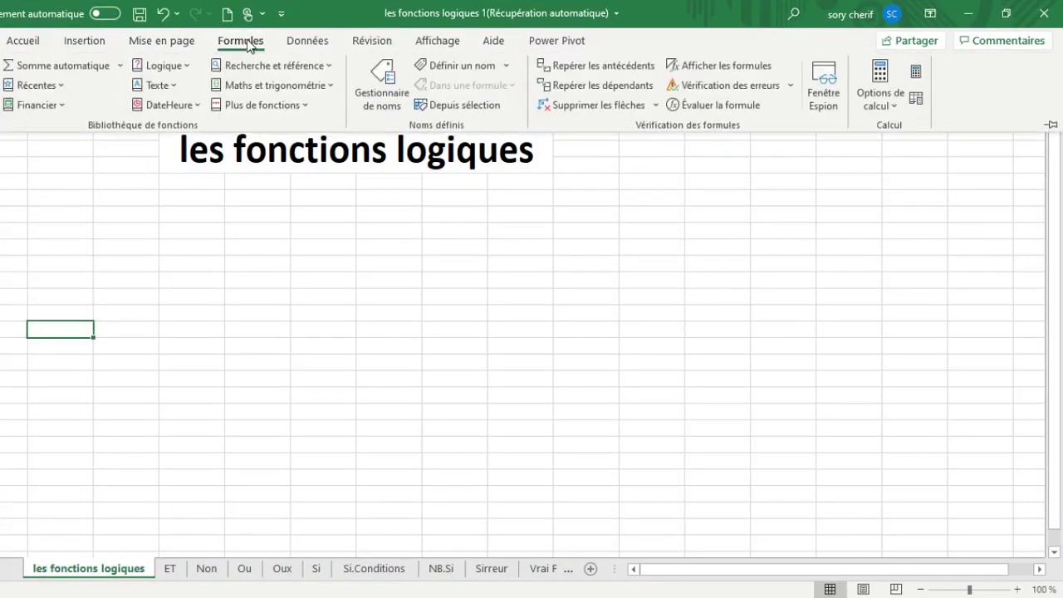
click(176, 67)
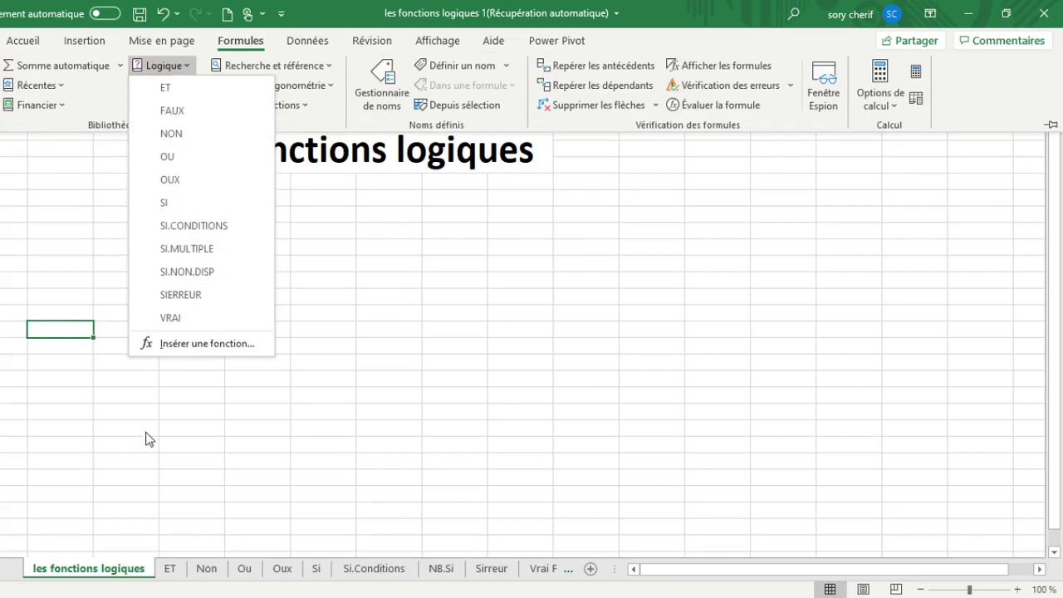
click(247, 424)
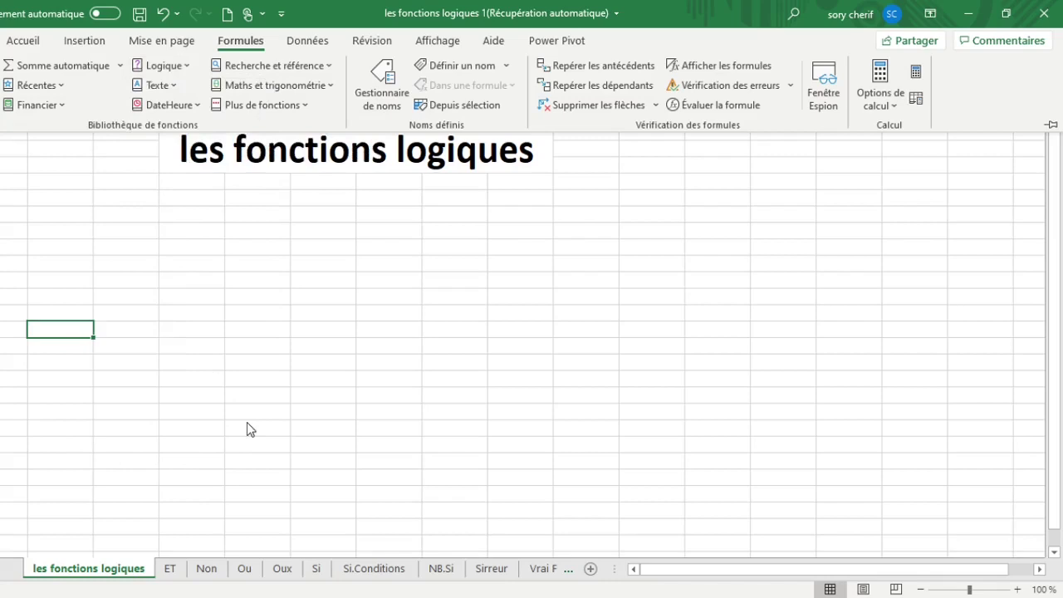
On the ET sheet, start an ET formula in H5 with E5="oui" as its first condition.
click(173, 567)
click(172, 568)
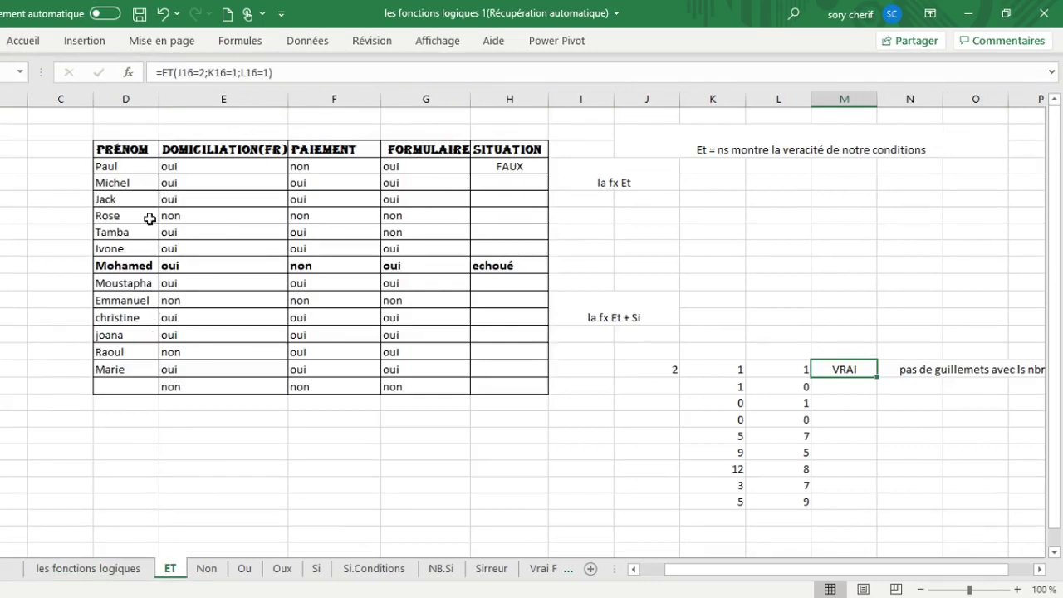
click(494, 183)
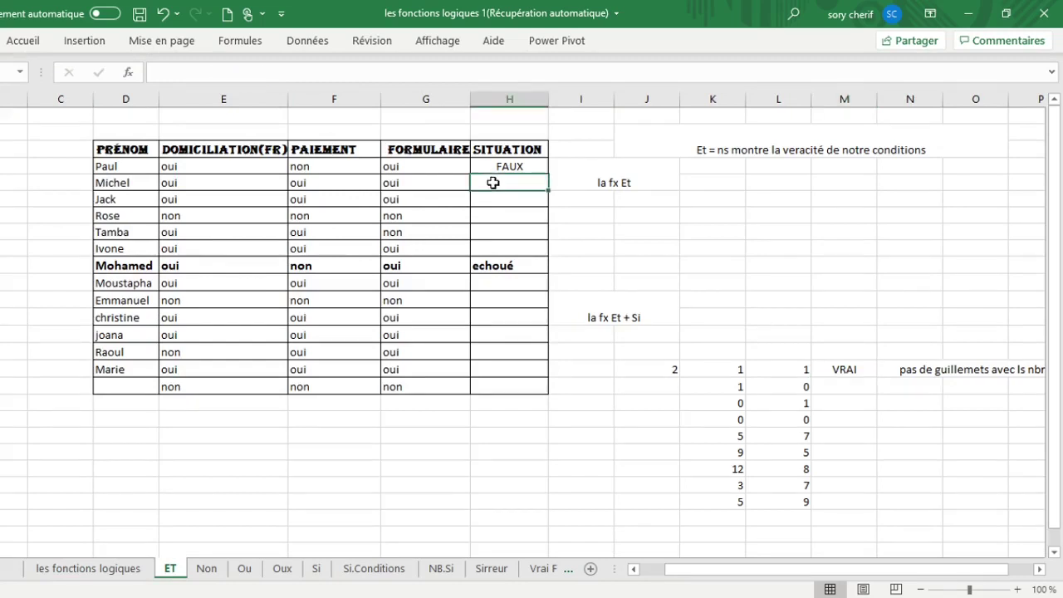
text(=)
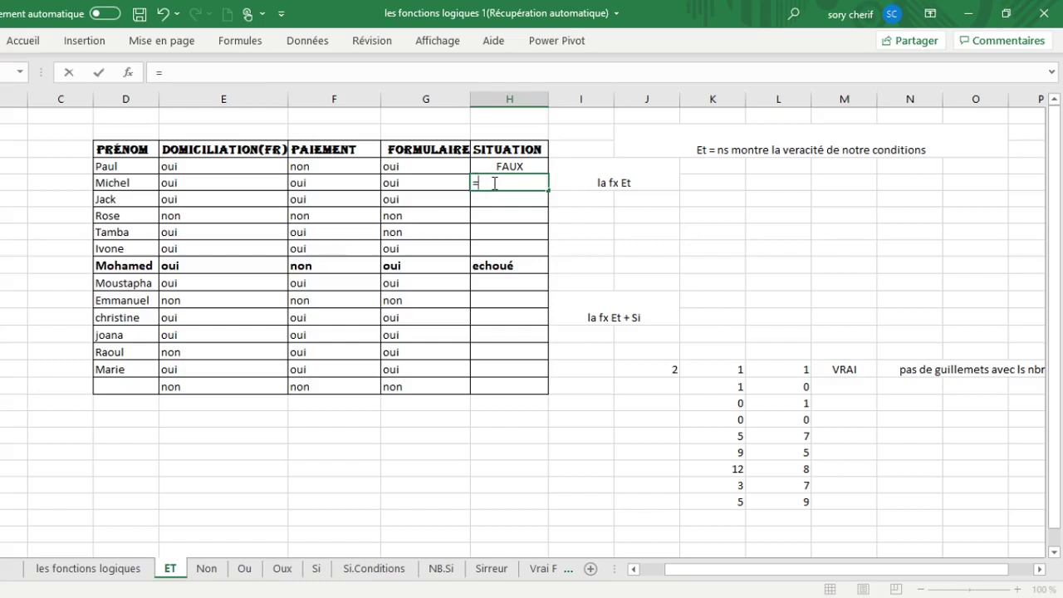
text(et)
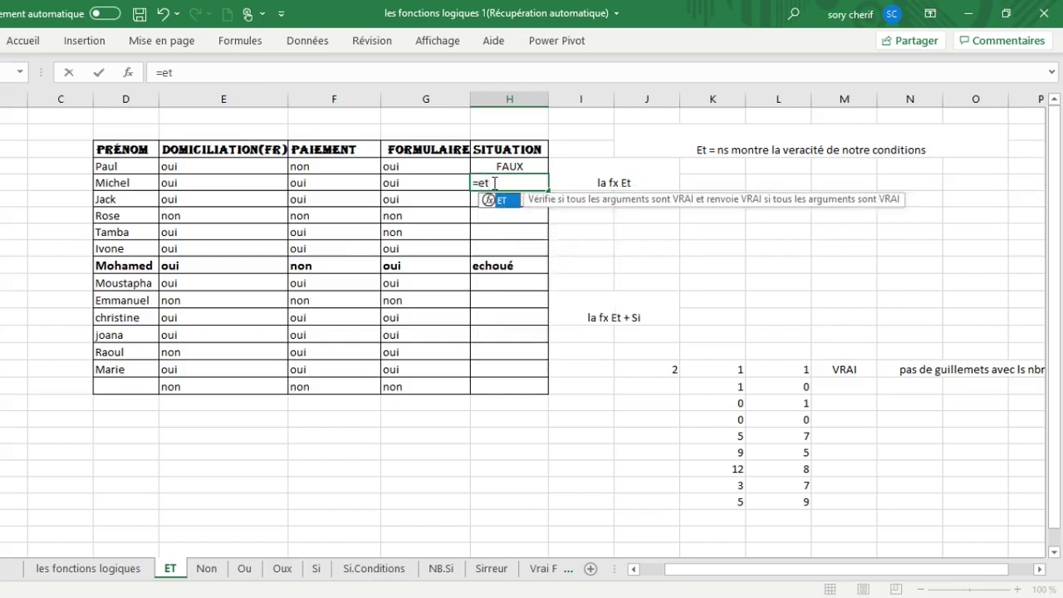
text(()
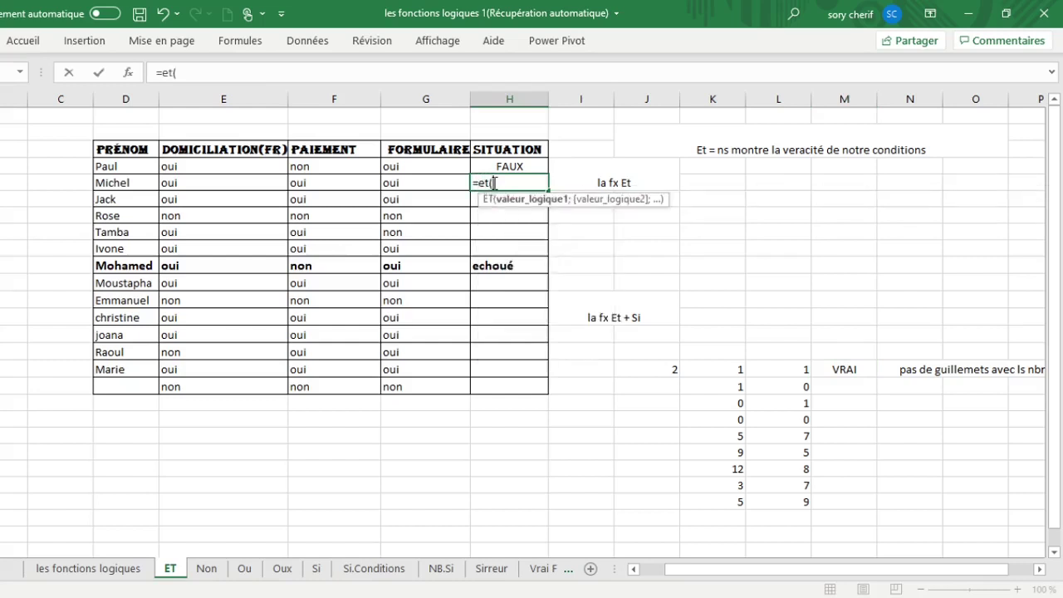
click(222, 178)
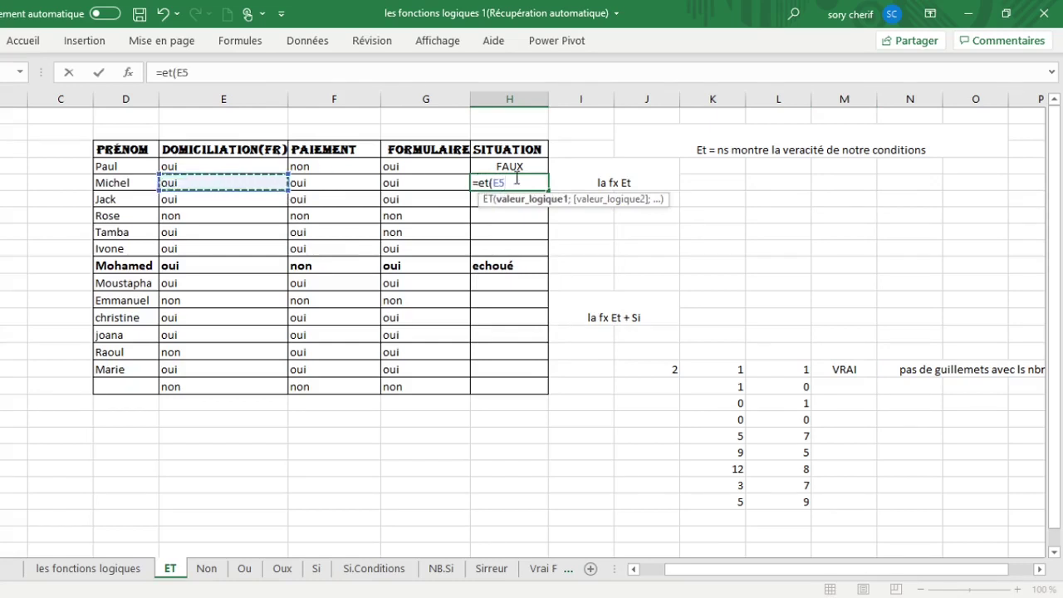
text(=)
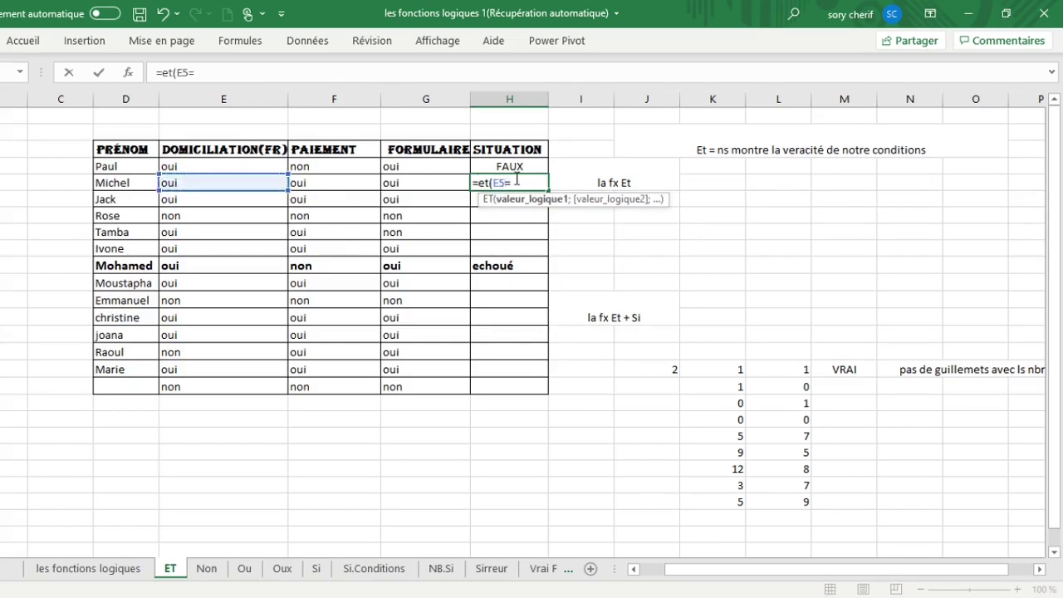
text(")
text(OUi)
key(BackSpace)
key(BackSpace)
key(BackSpace)
text(oui)
text(")
text(,)
key(BackSpace)
text(;)
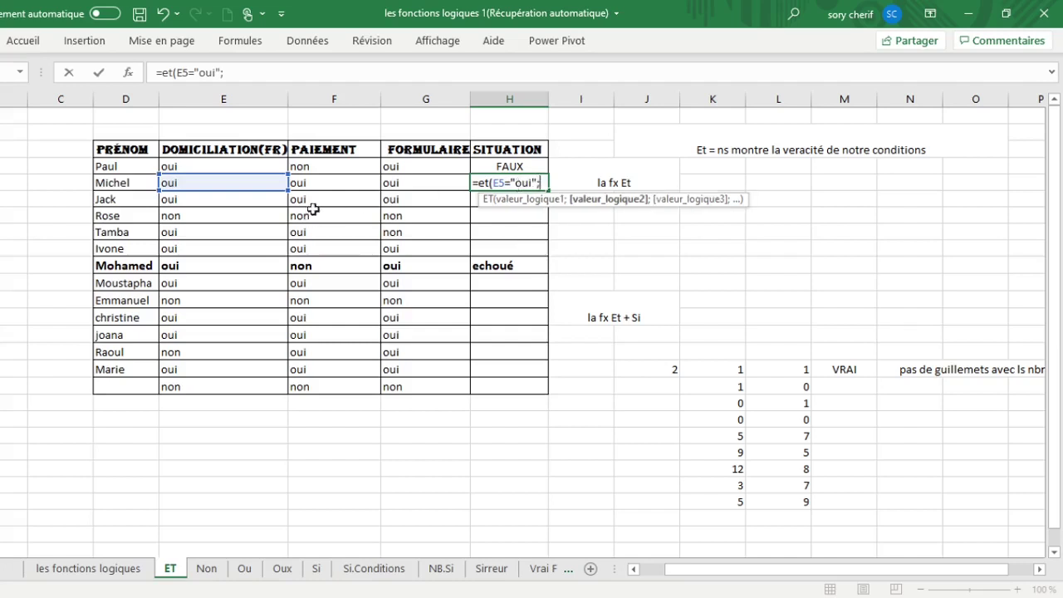
Add the conditions F5="oui" and G5="oui" to the ET formula in H5 and complete it.
click(328, 180)
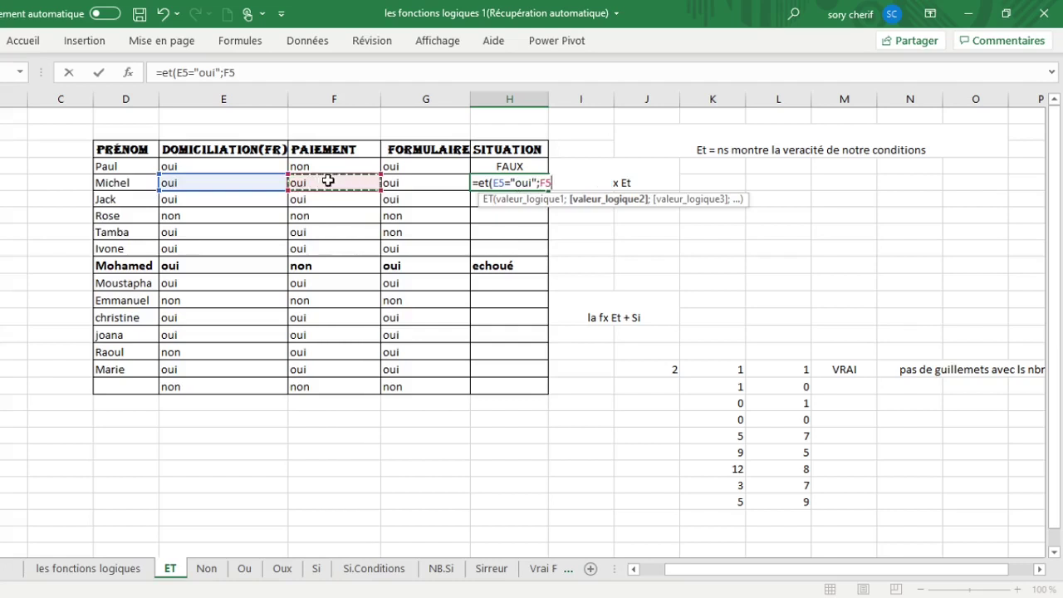
text(="oui";F5=")
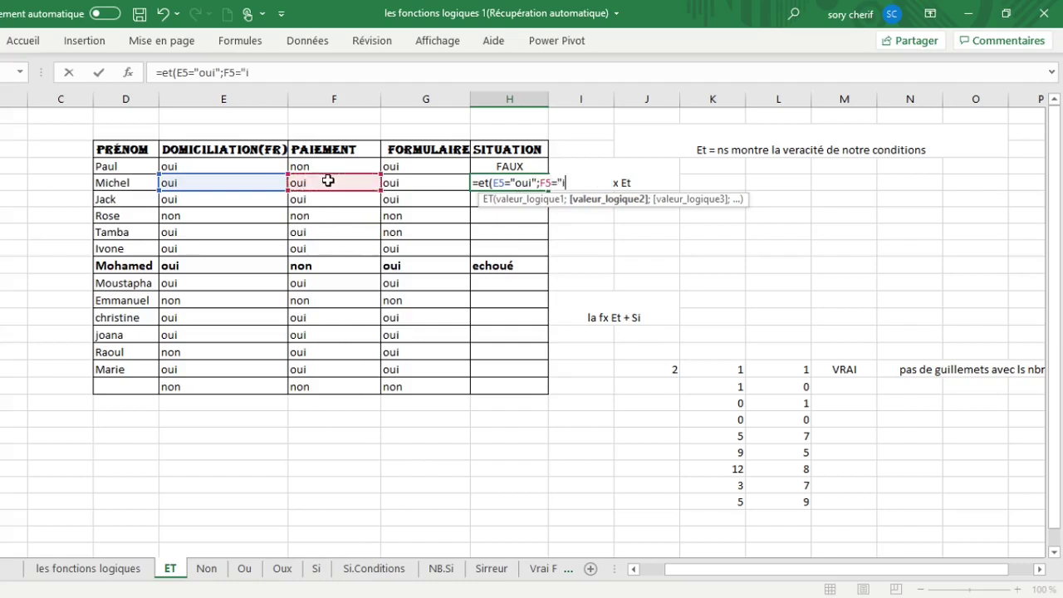
text(oui";)
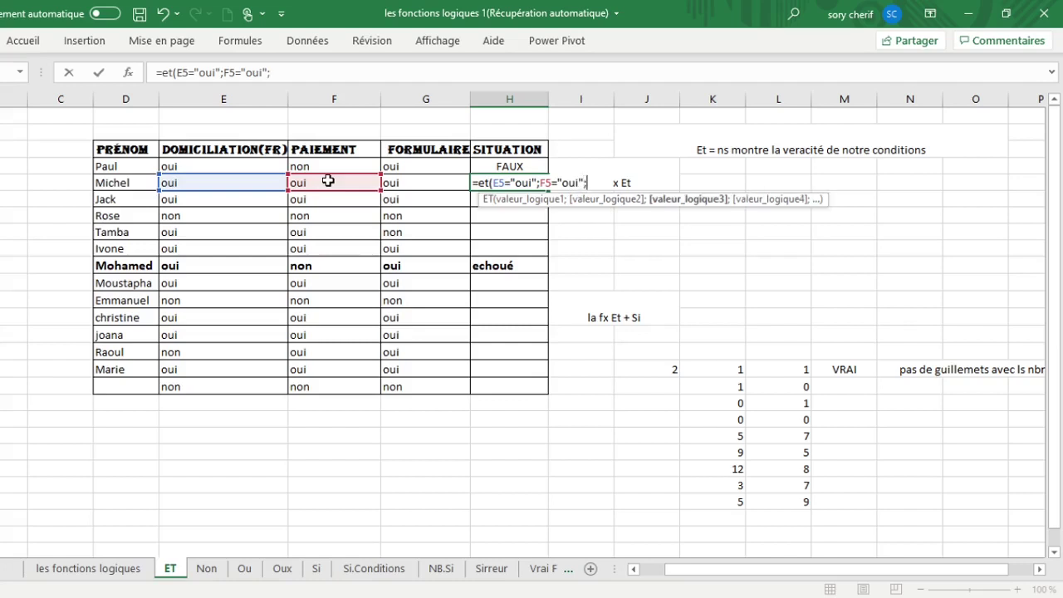
click(399, 182)
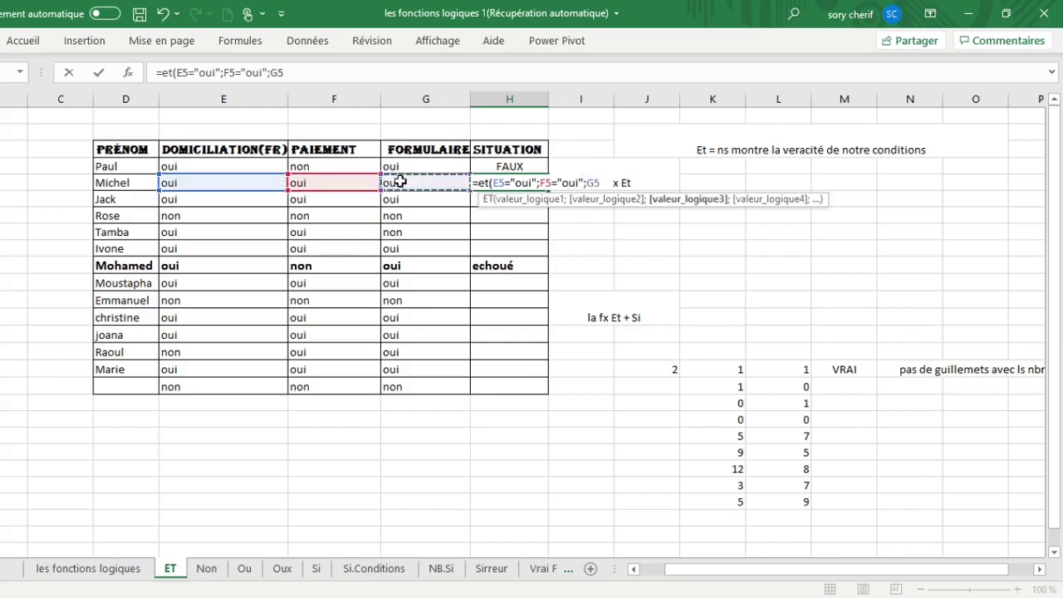
text(="oui)
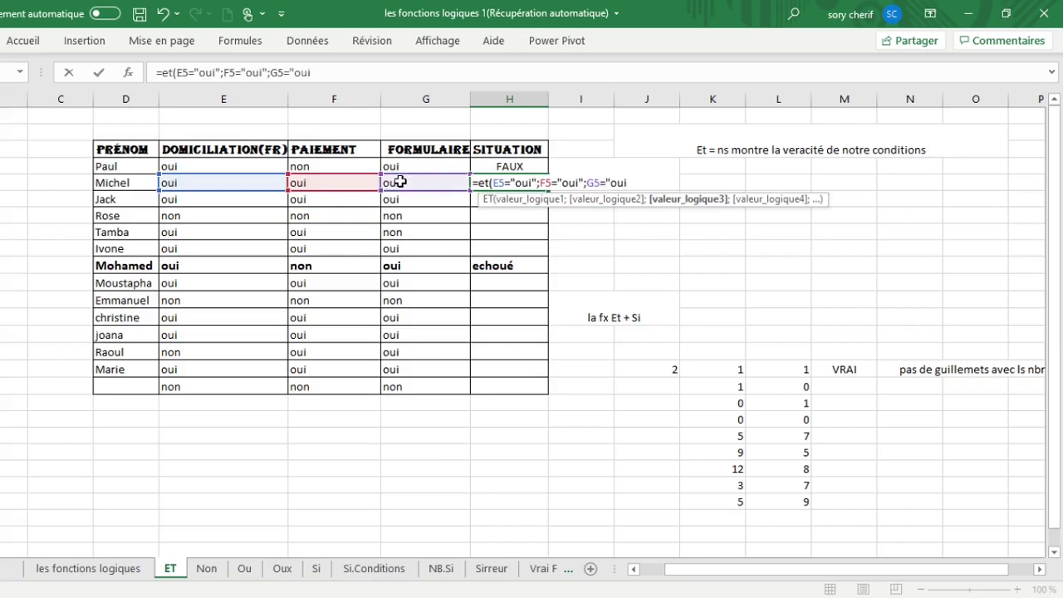
text("))
key(Return)
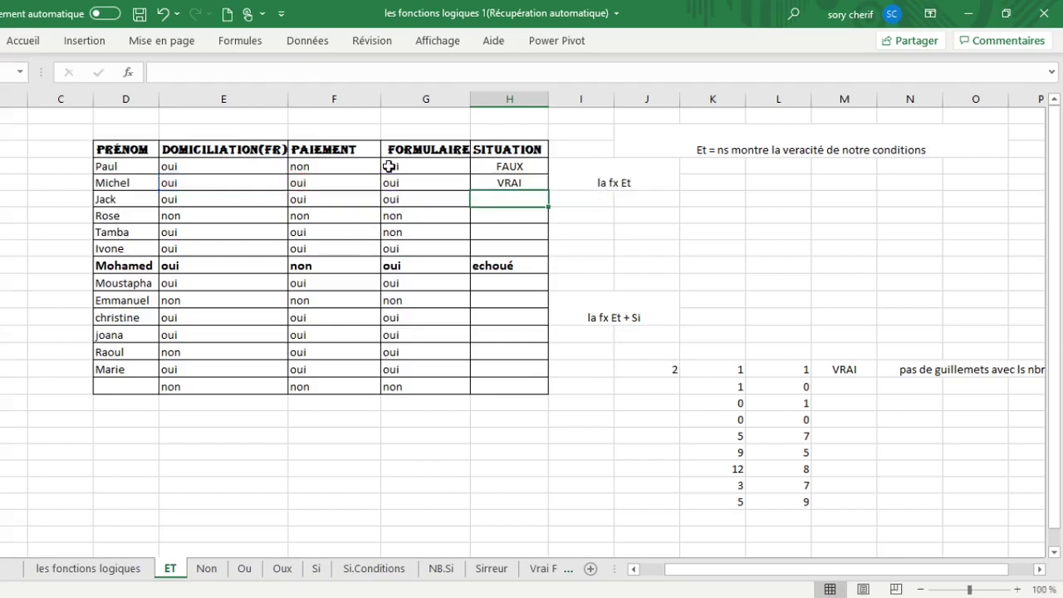
Copy the ET formula from H5 down through H9, and view the existing formula in H10.
click(489, 183)
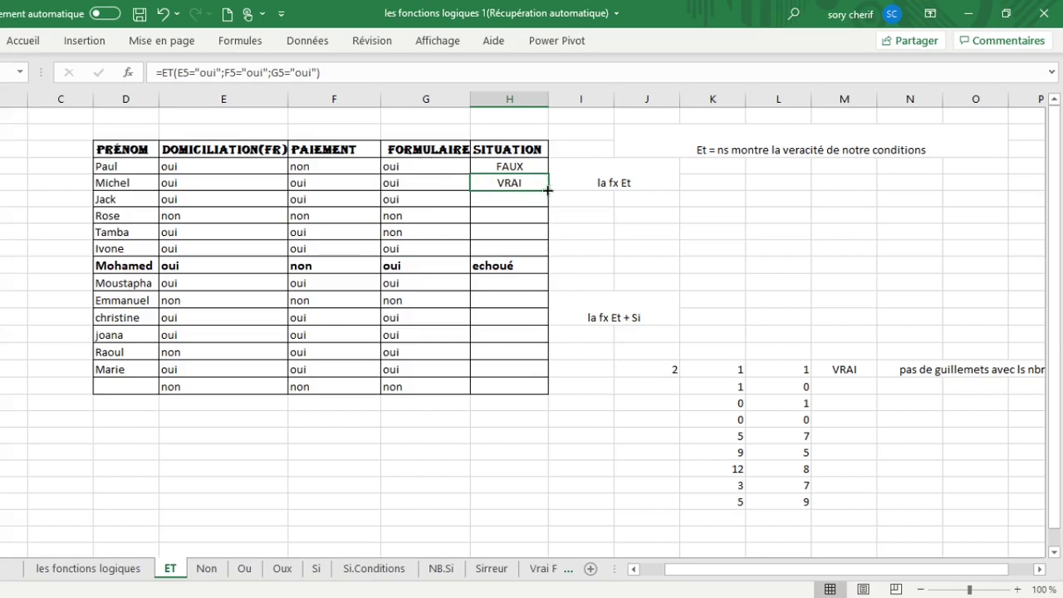
drag(548, 190, 539, 250)
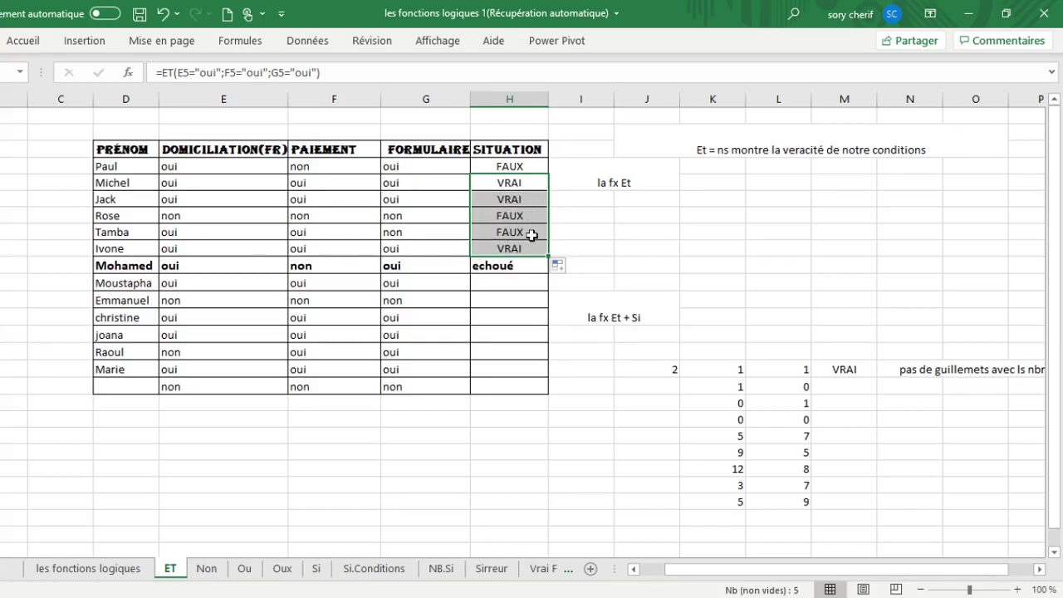
click(506, 269)
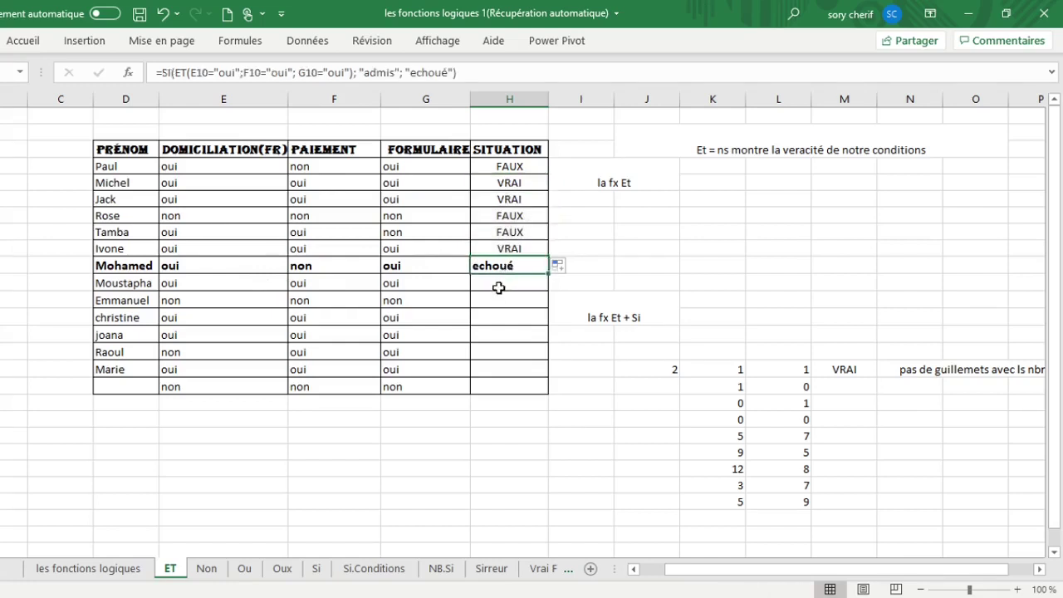
Start an SI formula in H11 with a nested ET test whose first condition is E11="oui".
click(497, 283)
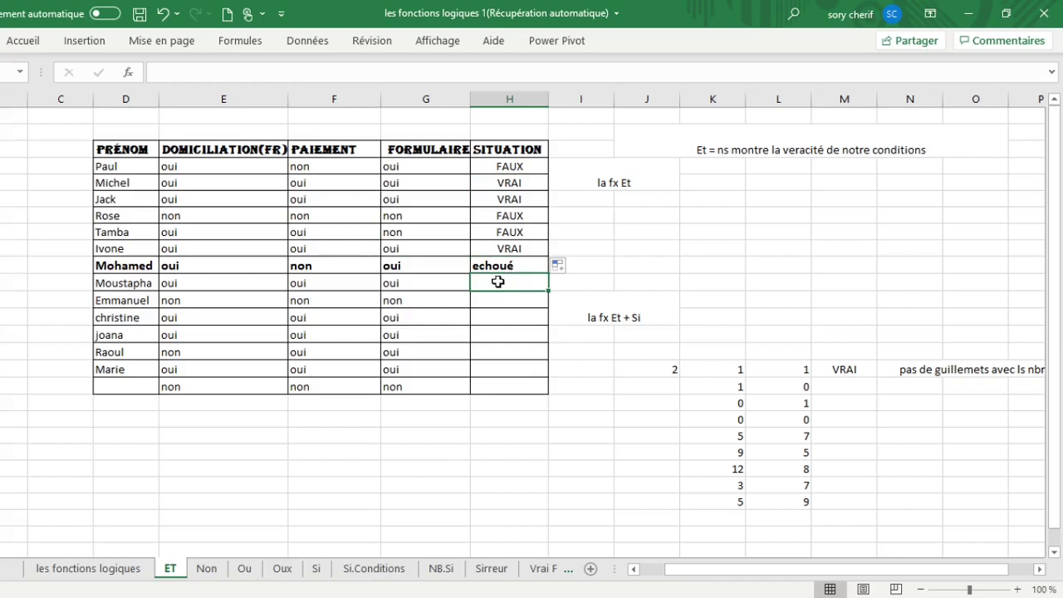
text(=)
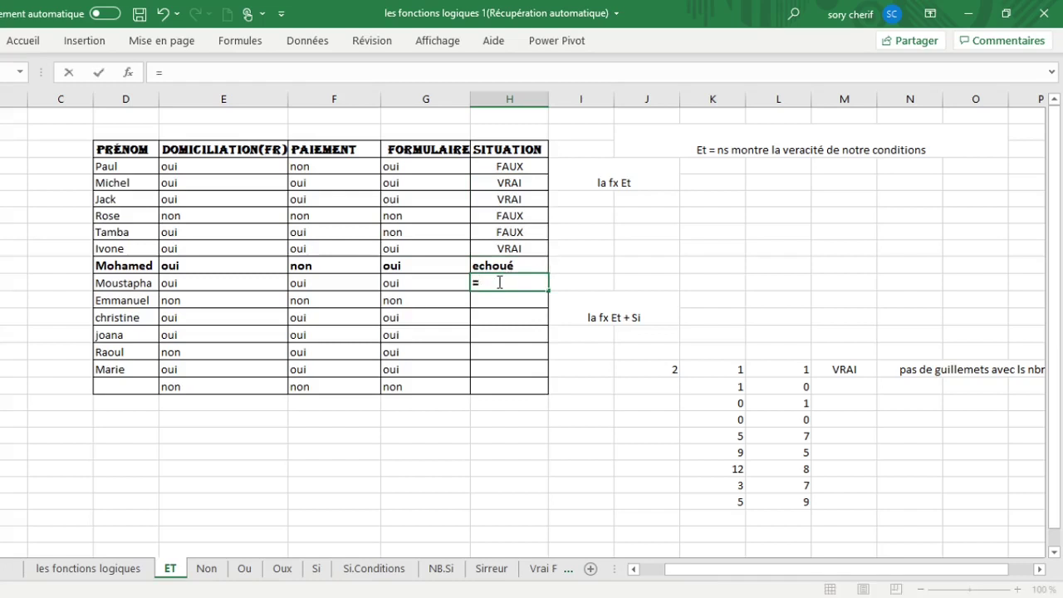
text(si)
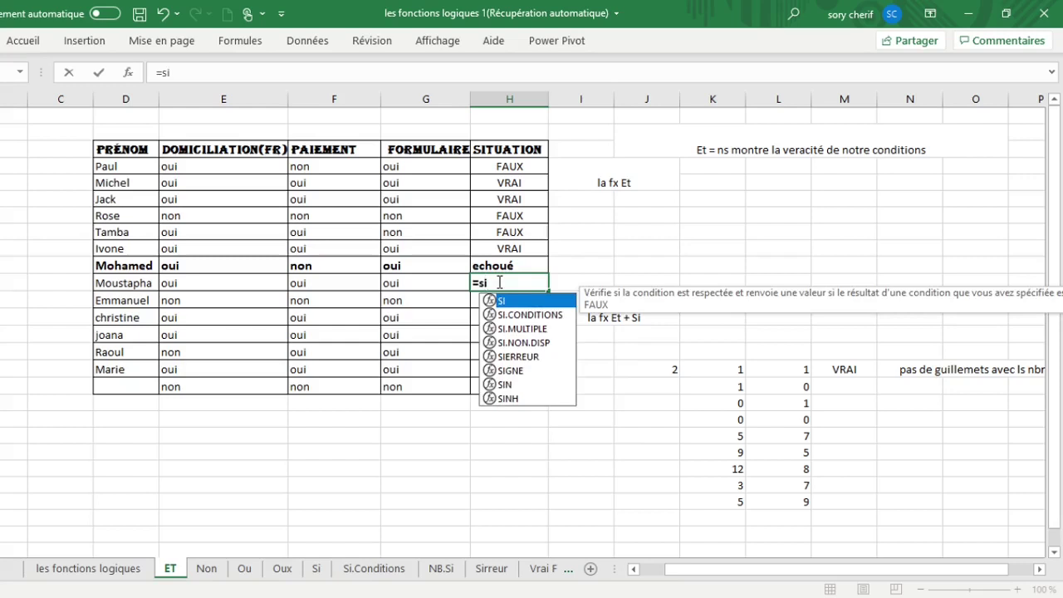
text(()
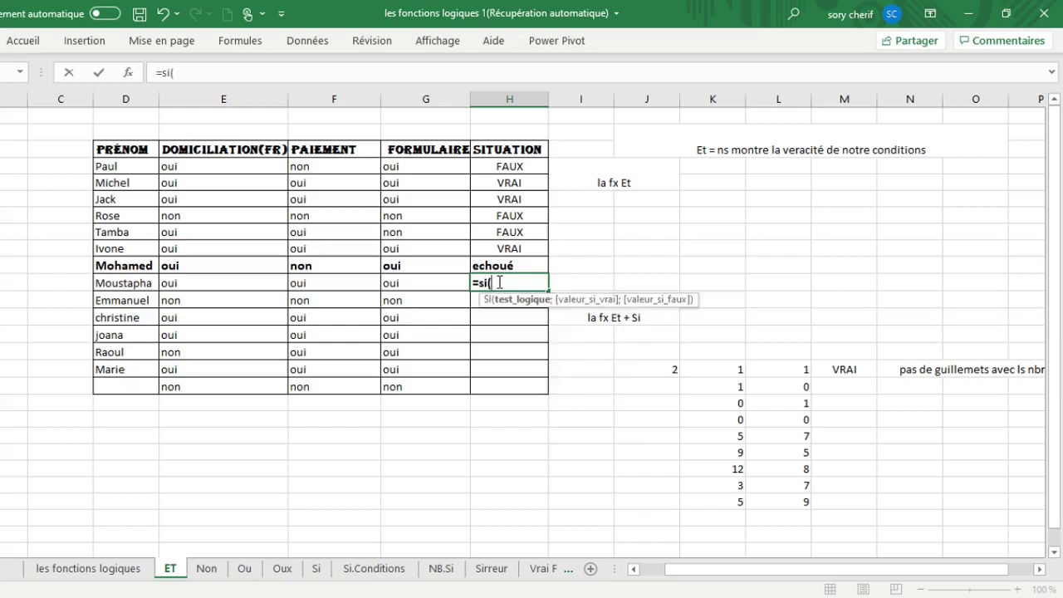
text(et)
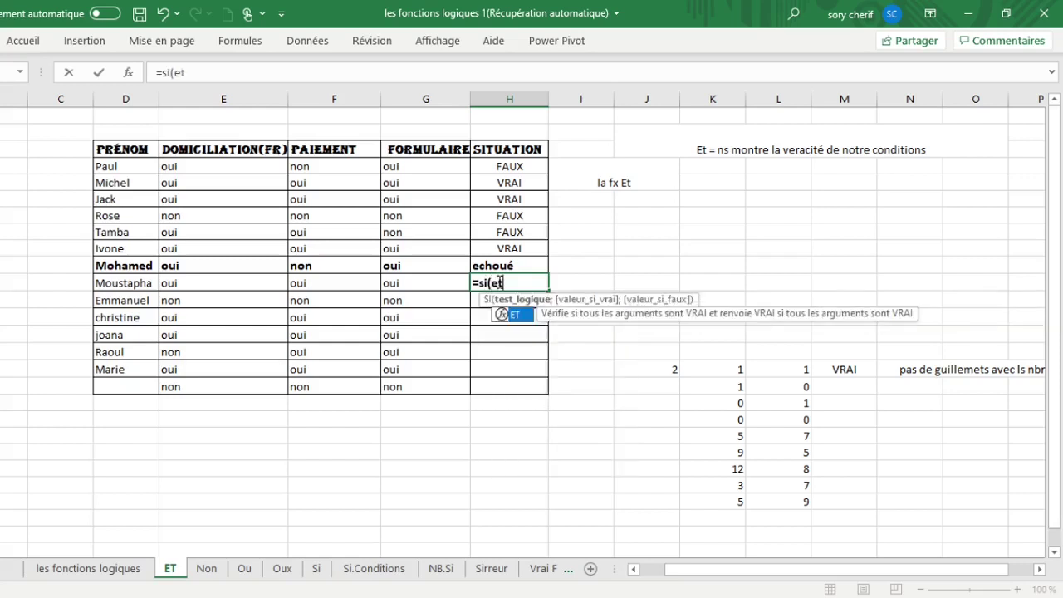
text(()
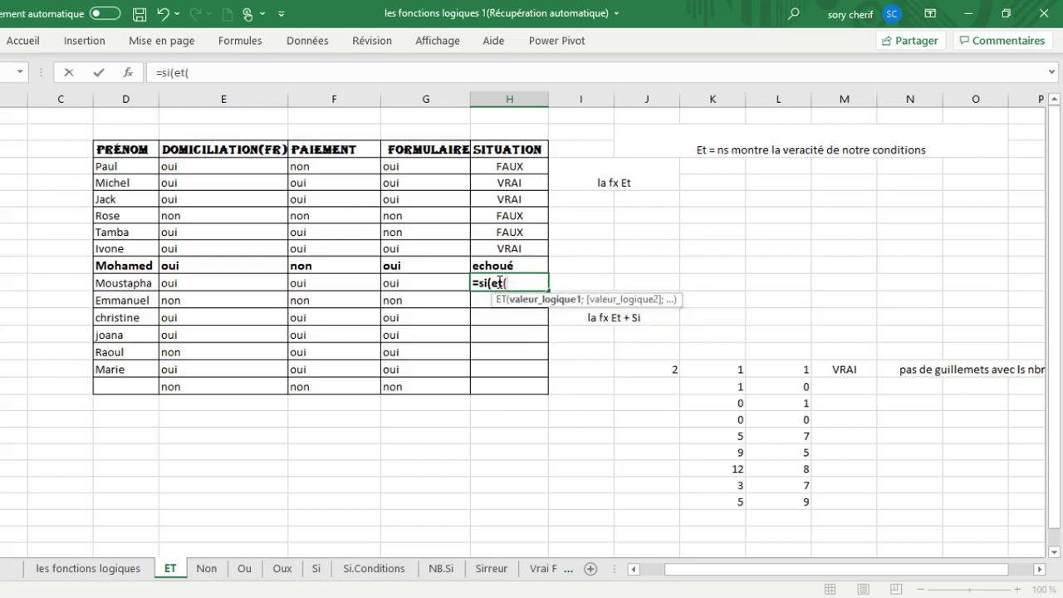
click(210, 285)
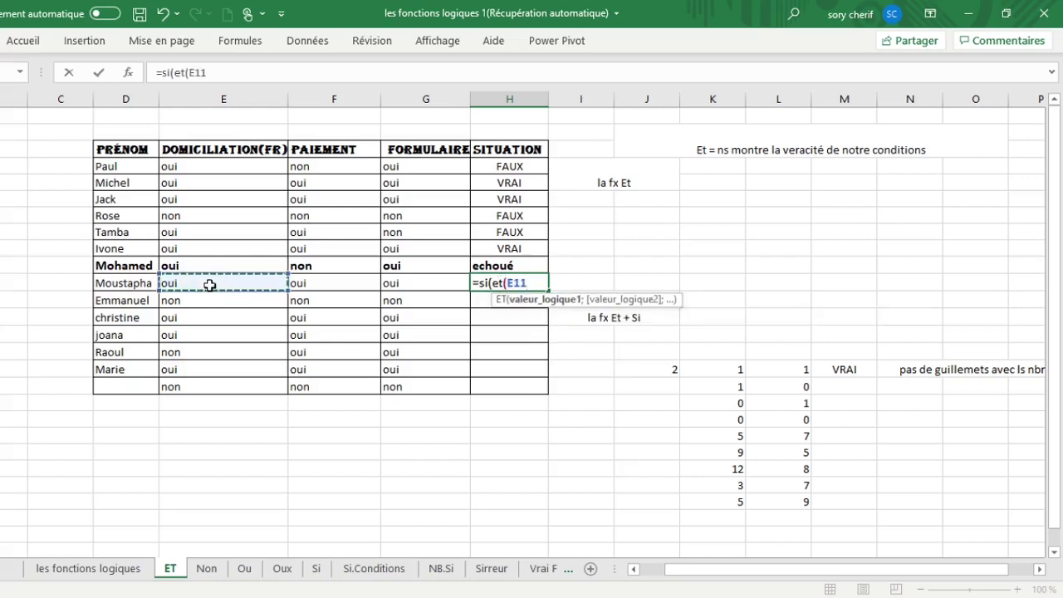
text(=)
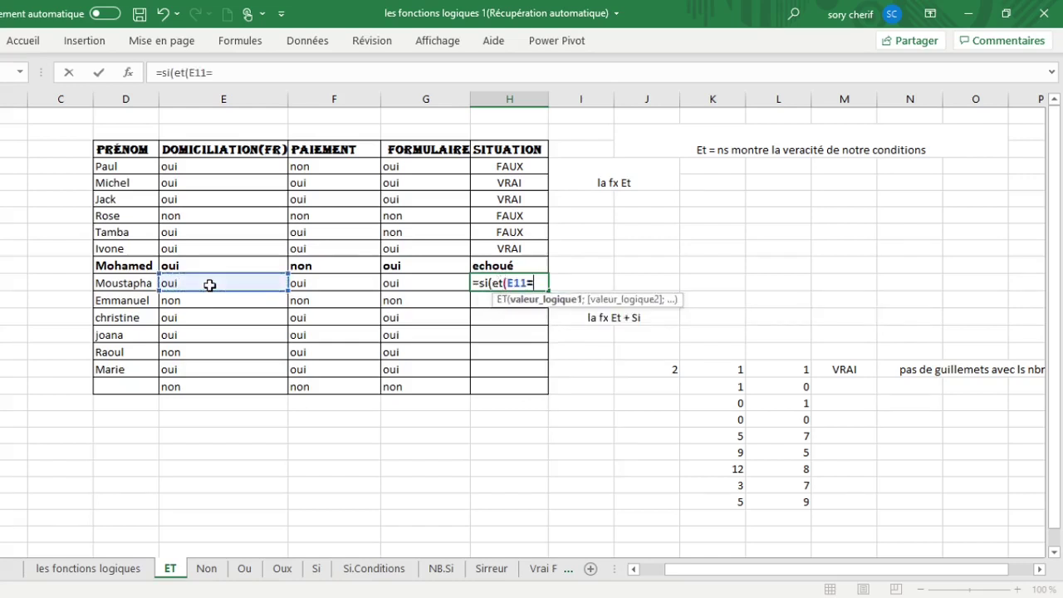
text("oui";)
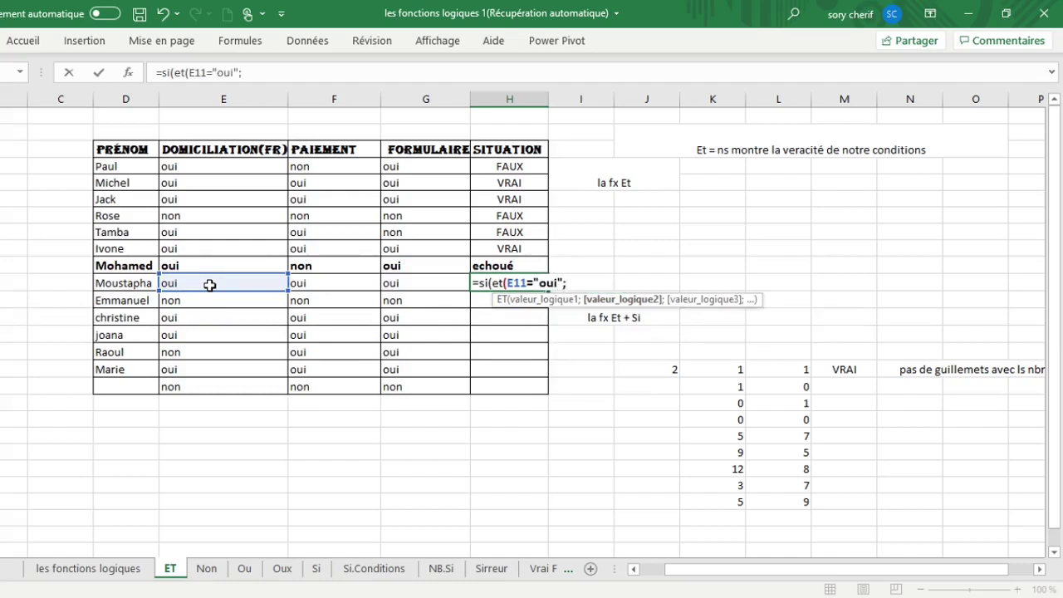
Add the conditions F11="oui" and G11="oui" to the nested ET test in H11 and close the test.
click(304, 282)
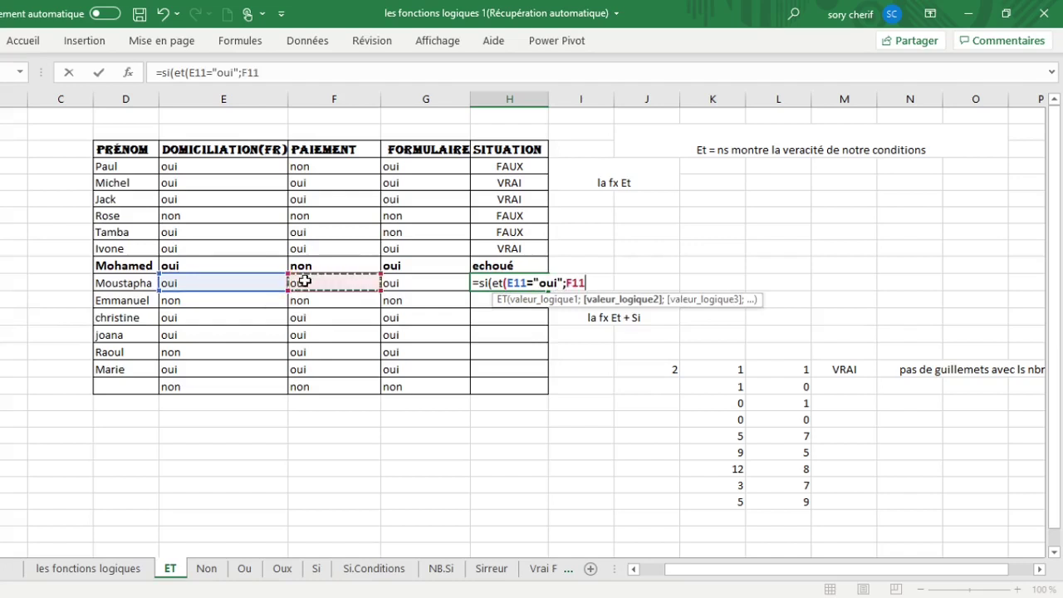
text(="oui)
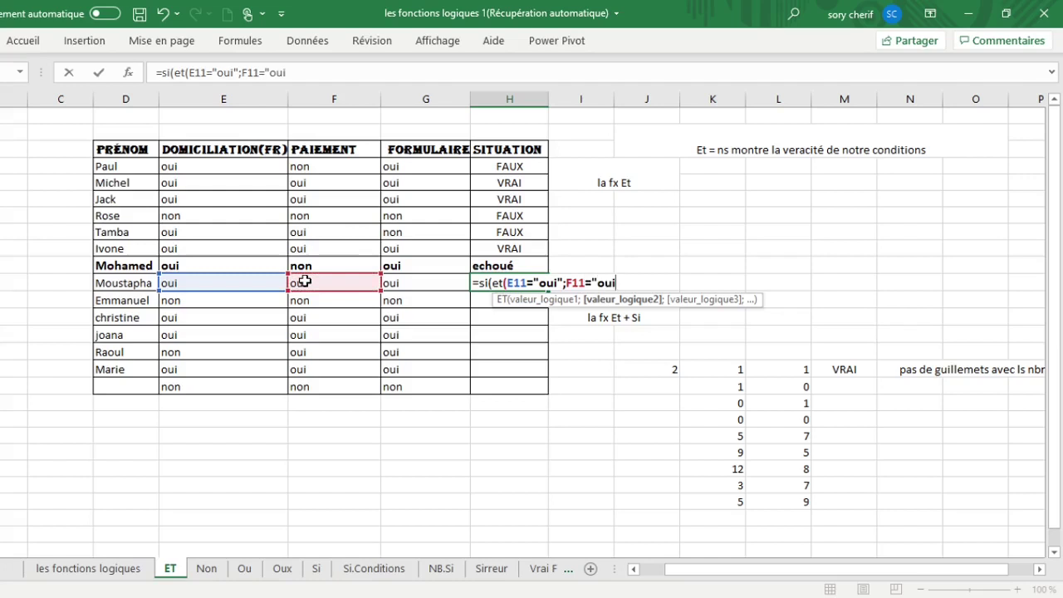
text(";)
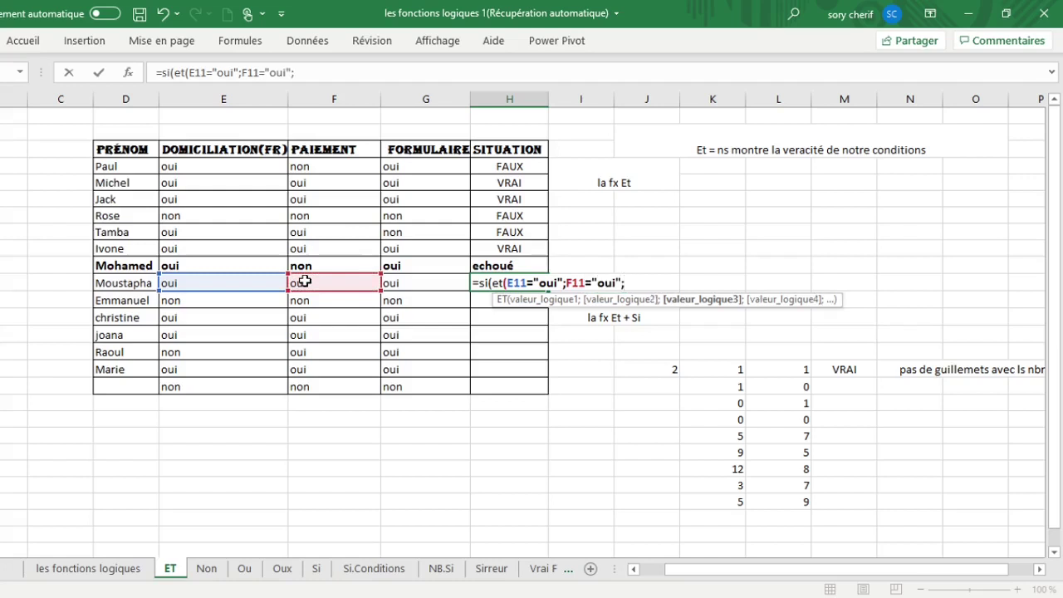
click(430, 282)
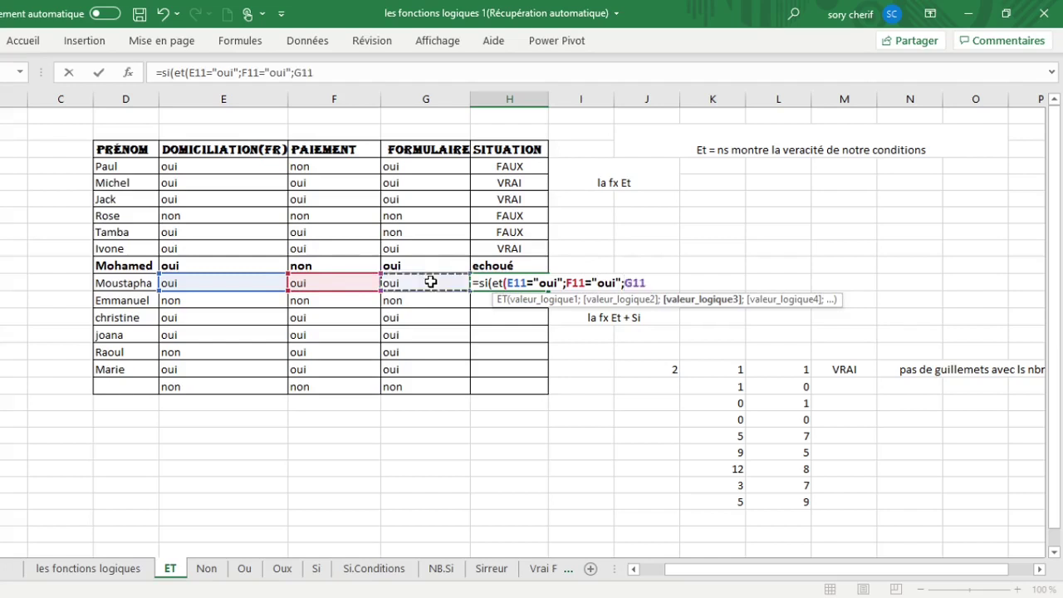
text(="oui)
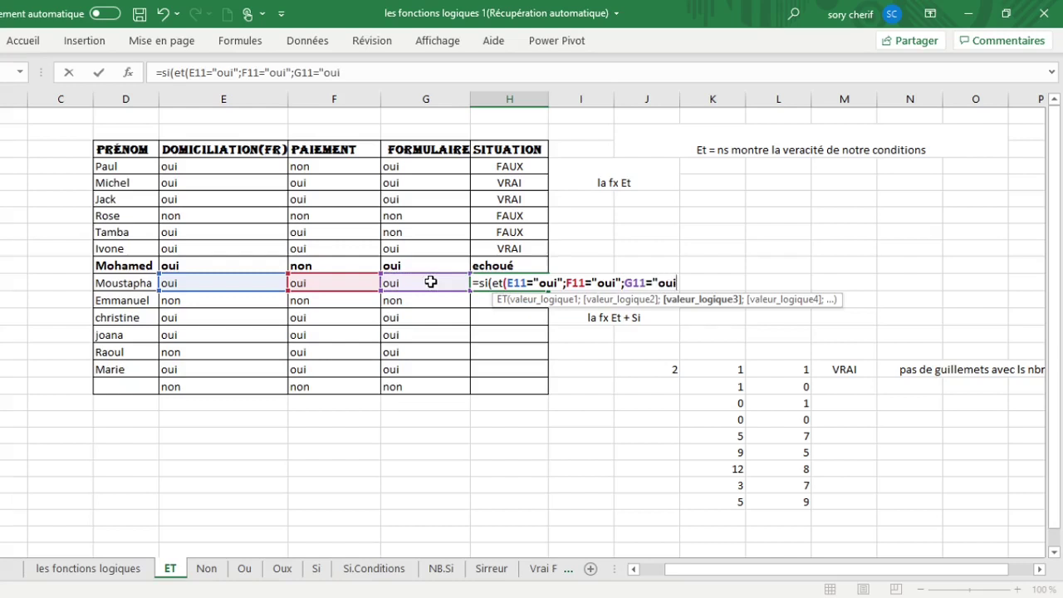
text("))
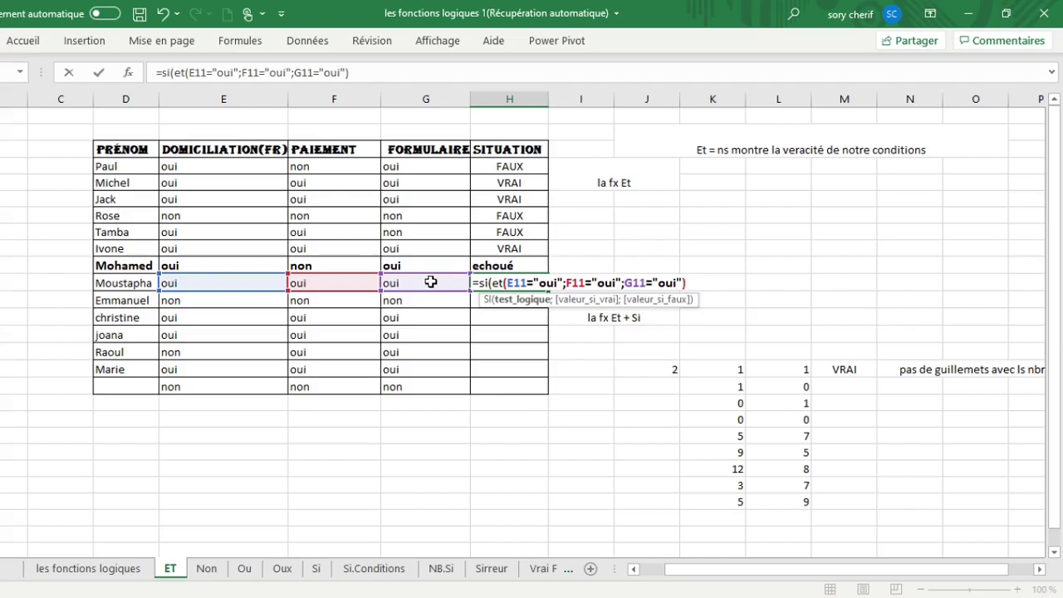
Complete the SI formula in H11 with "admis" if true and "echoué" if false, and copy it down through H17.
text(;)
key(BackSpace)
text(;)
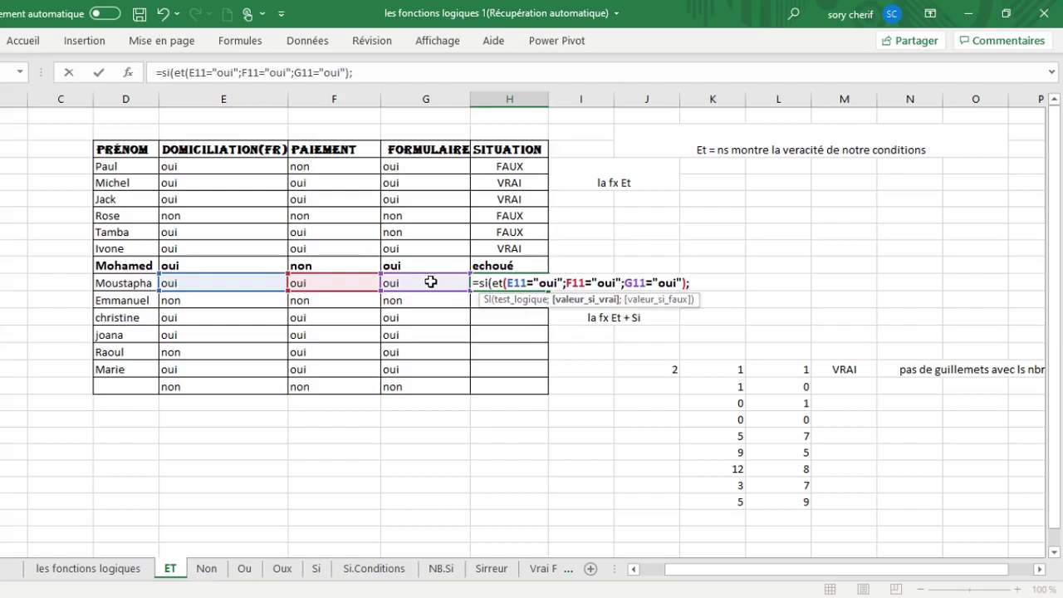
text("q)
key(BackSpace)
text(admis";)
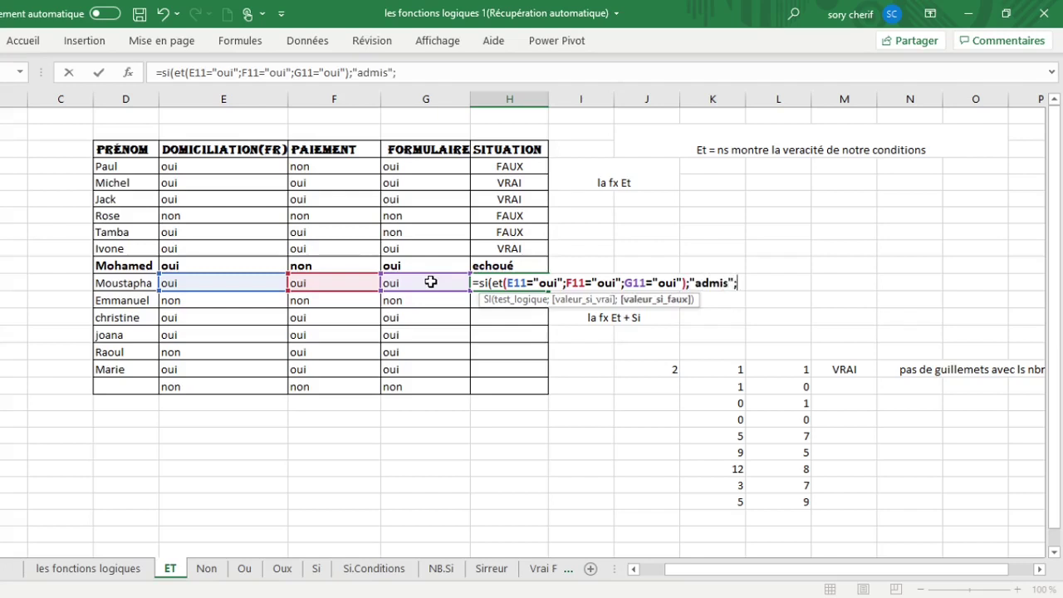
text("echou)
text(é)
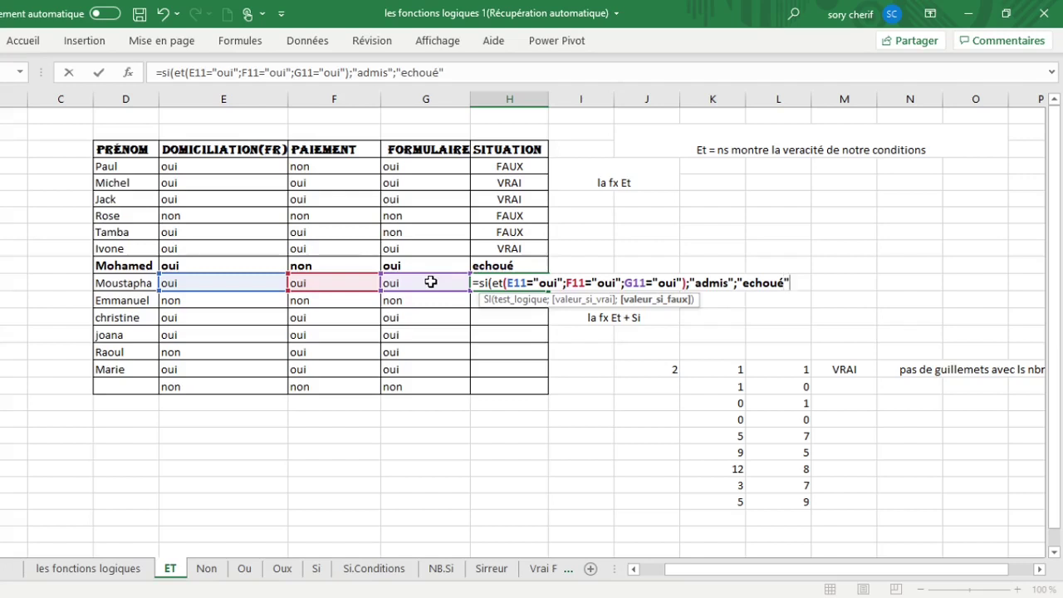
text("))
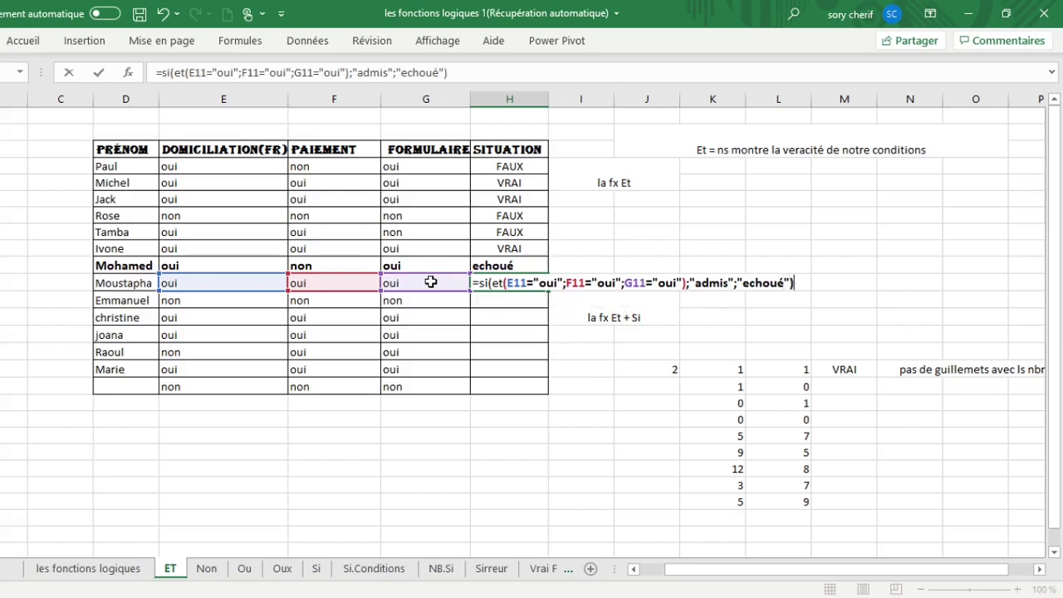
key(Return)
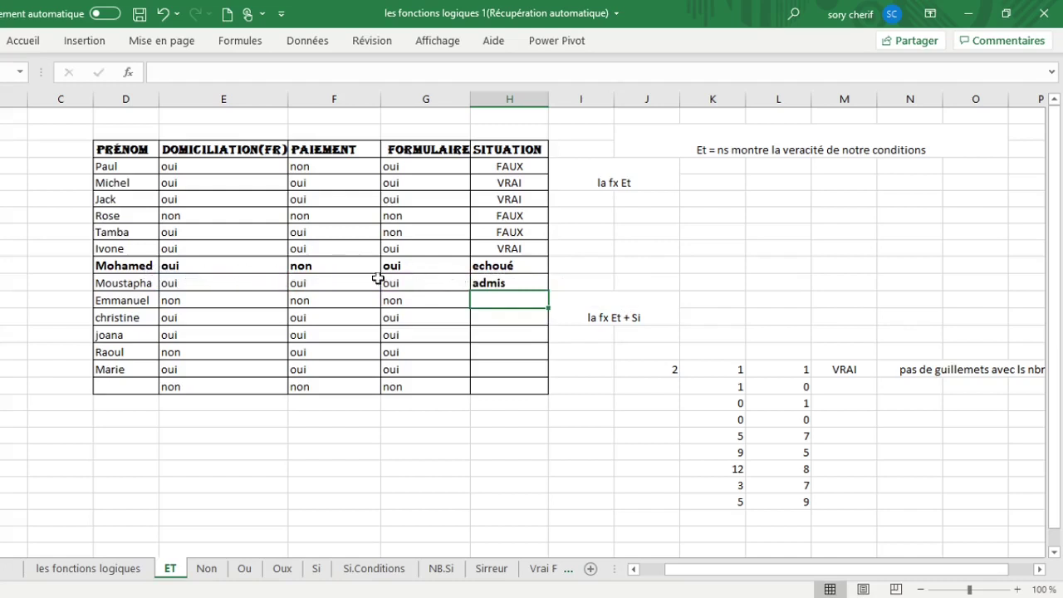
click(494, 281)
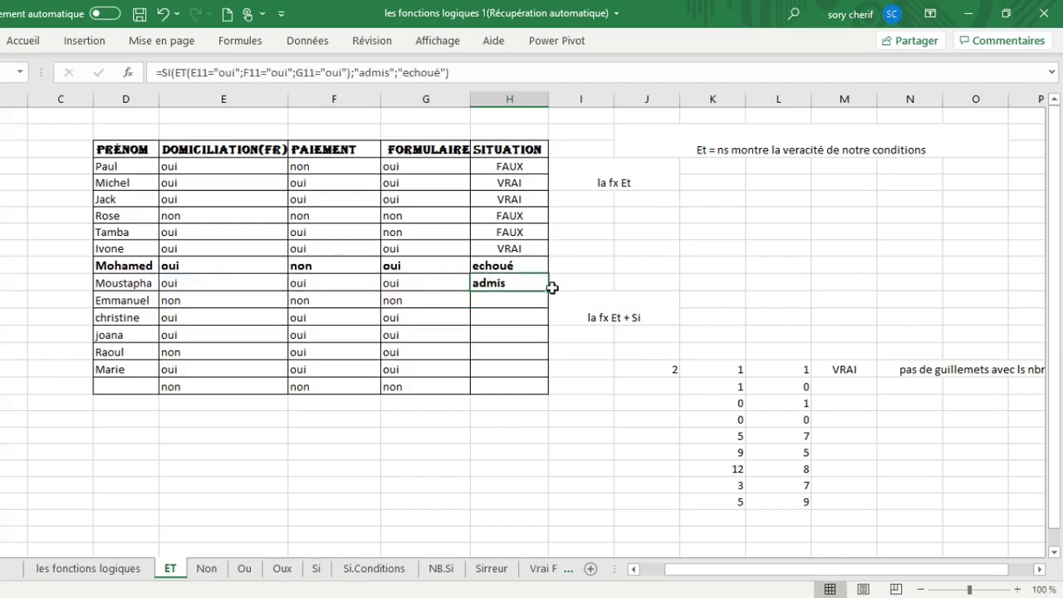
drag(548, 291, 529, 387)
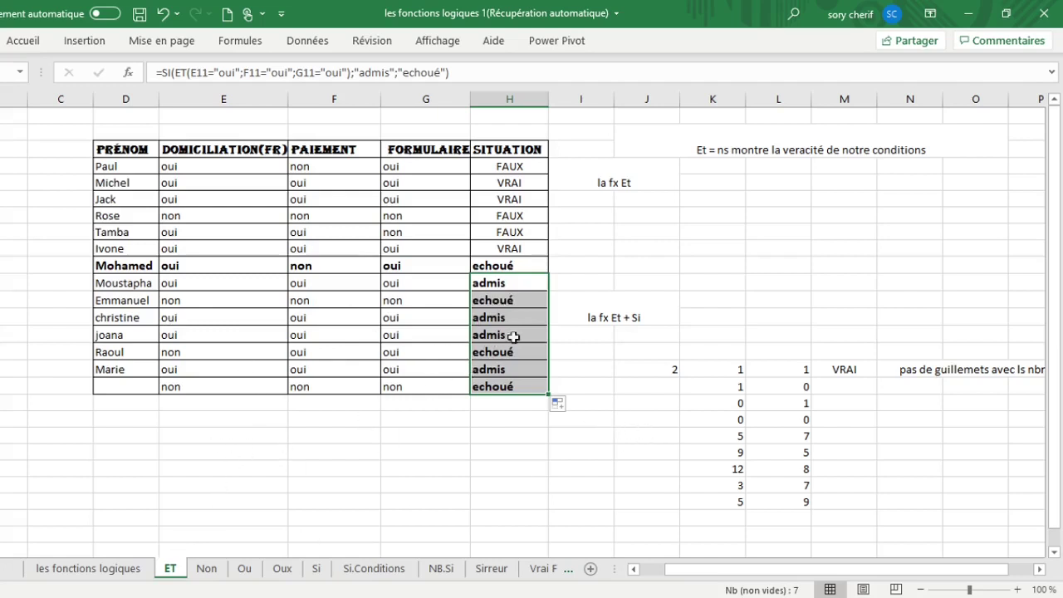
On the Non sheet, start an SI formula in I4 with a nested NON function as its logical test.
click(206, 569)
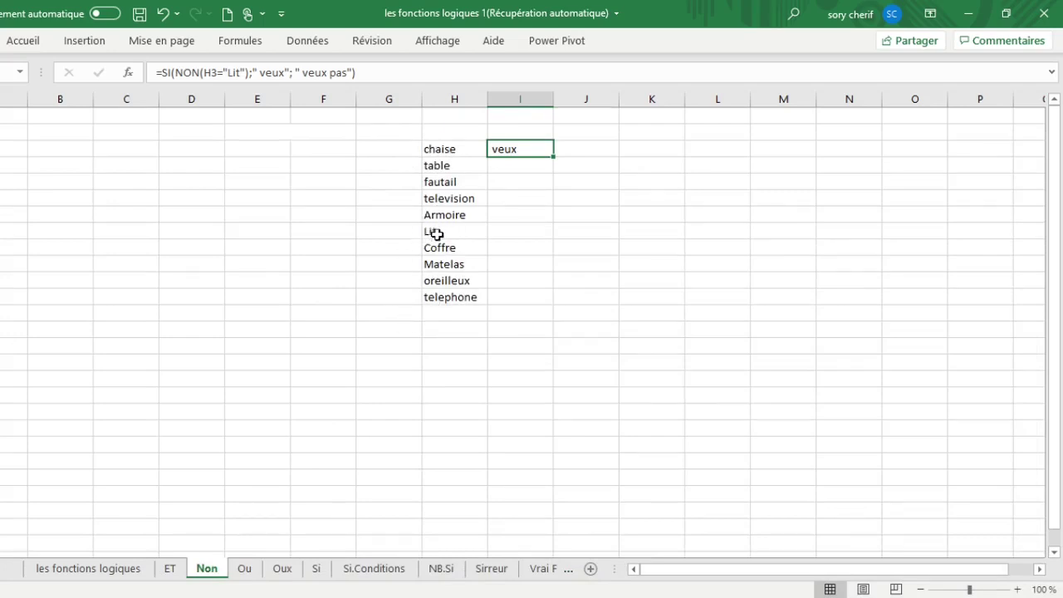
click(495, 171)
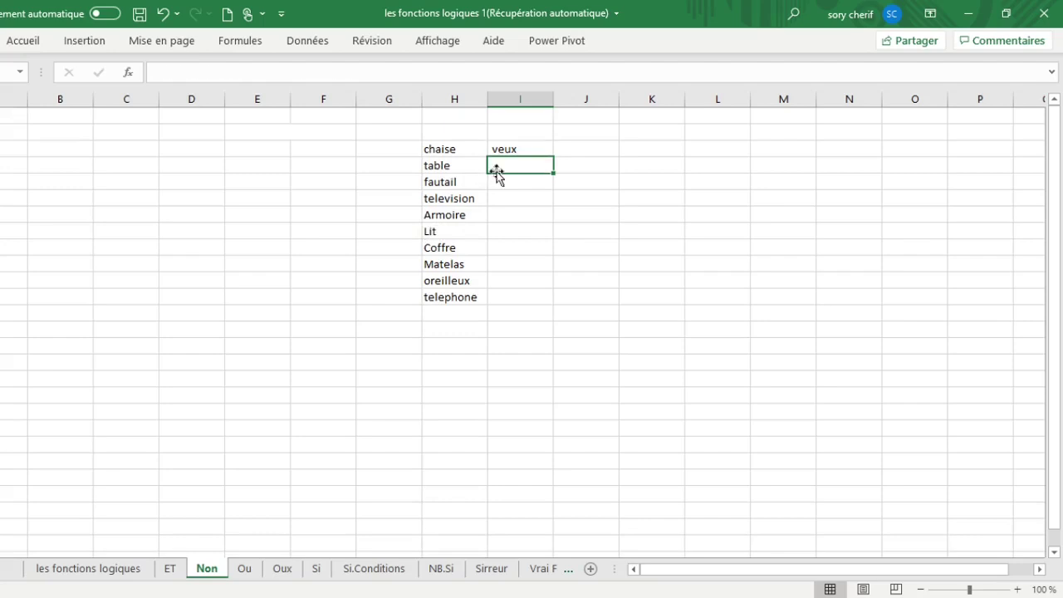
text(=)
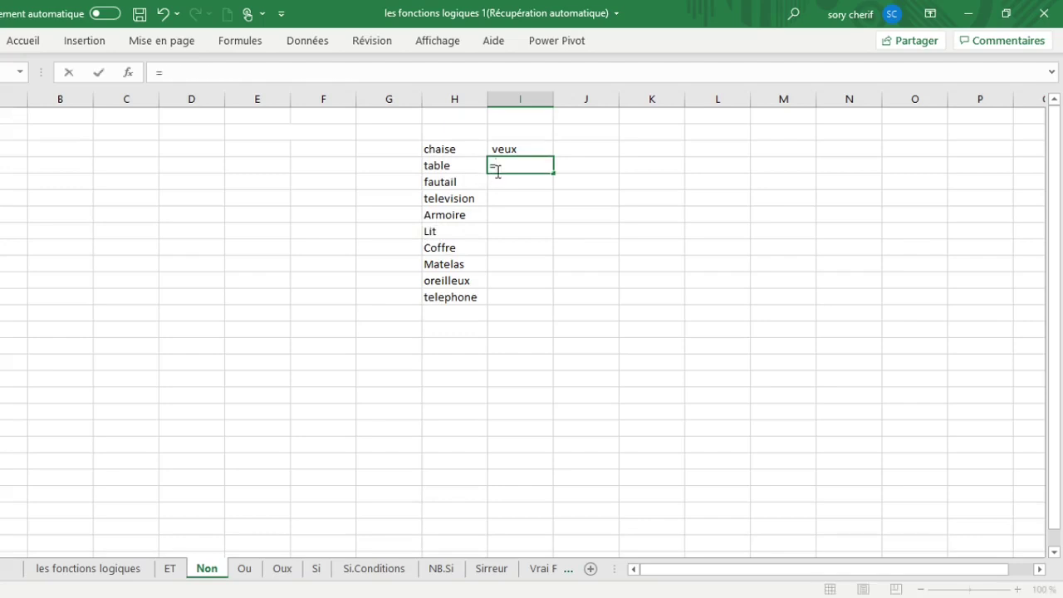
text(s)
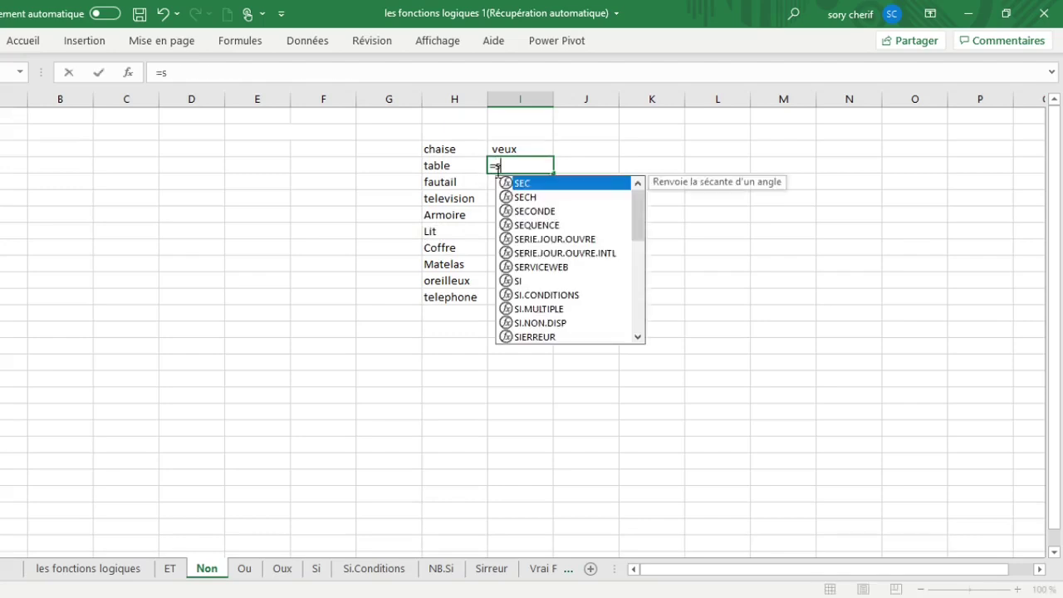
text(i)
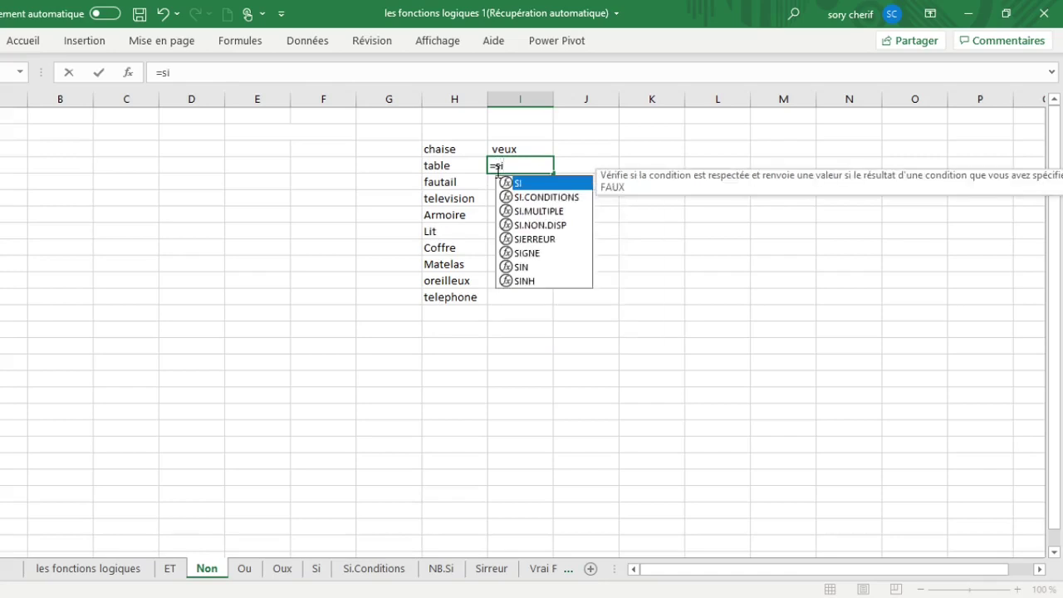
text(()
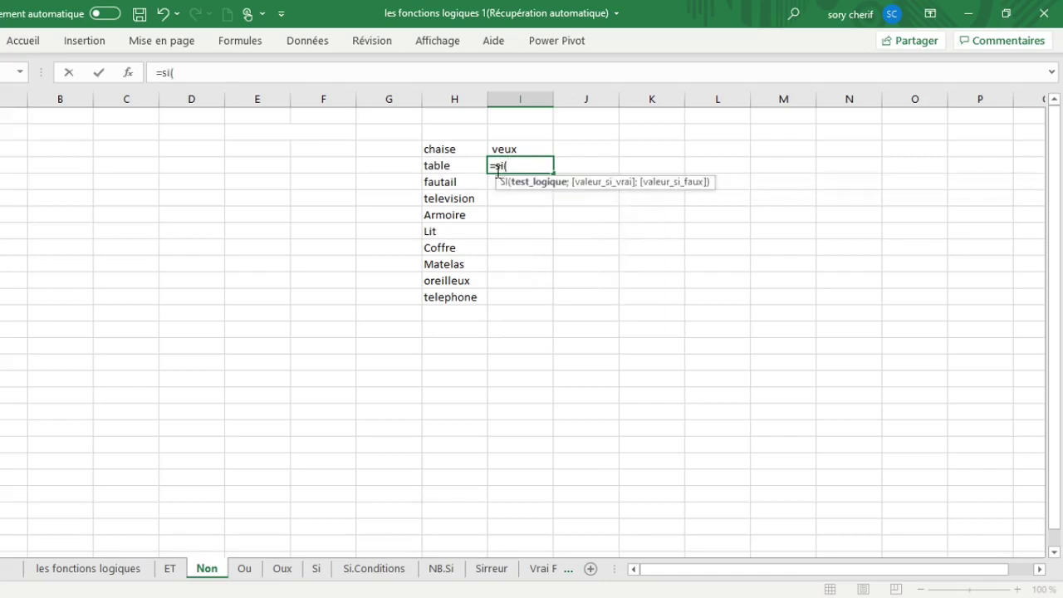
text(non)
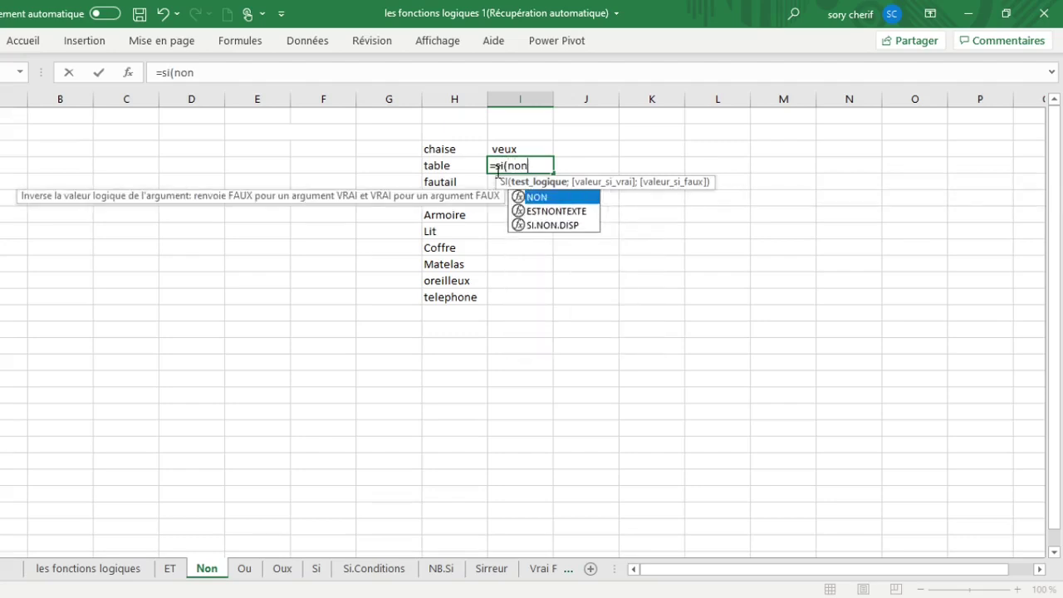
text(()
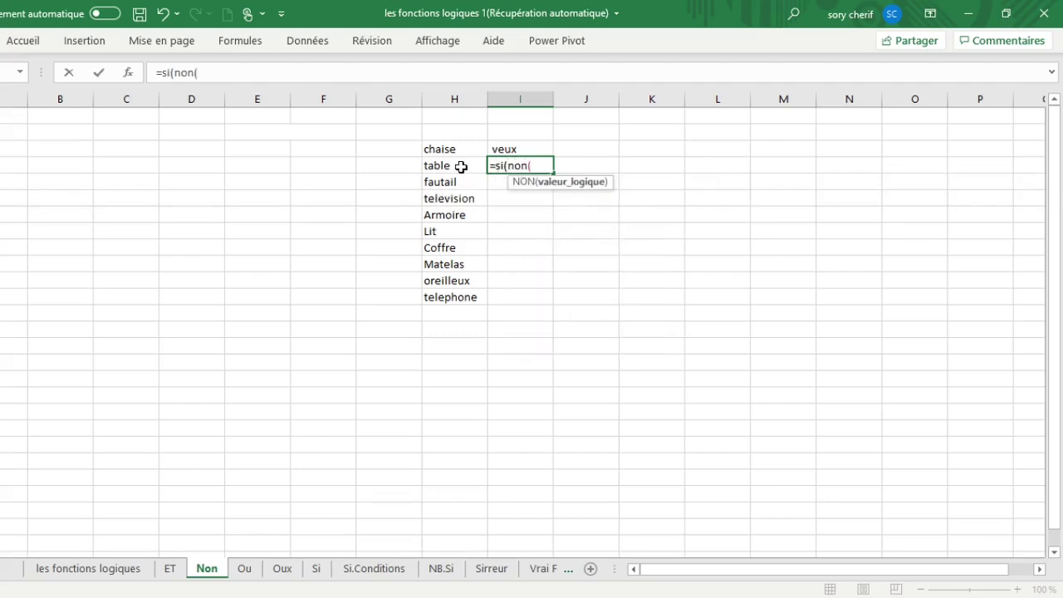
Enter H4="lit" as the condition of the NON test in I4 and close the test.
click(463, 166)
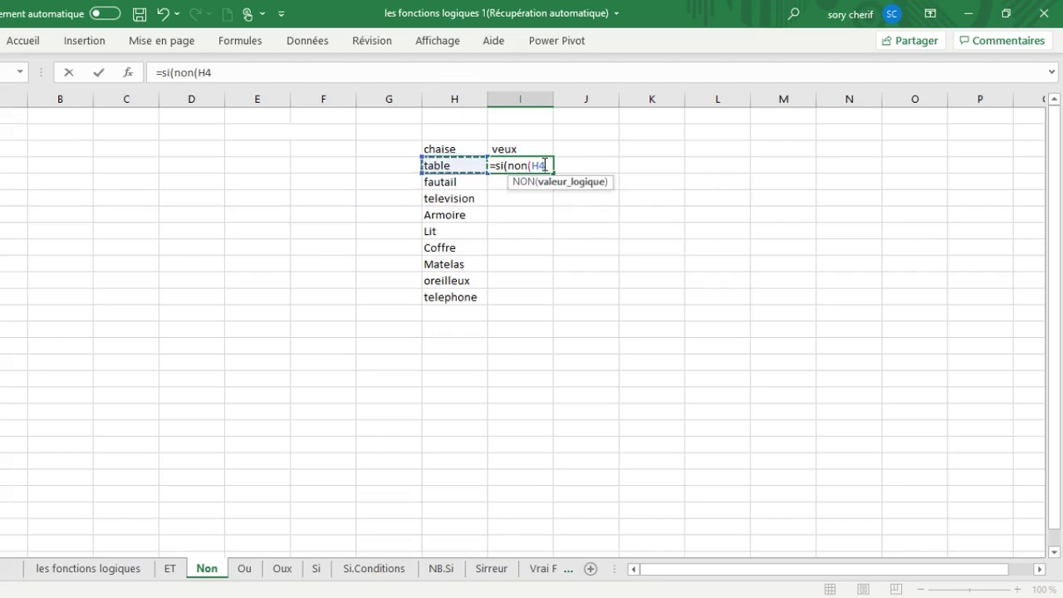
text(")
key(BackSpace)
text(="li)
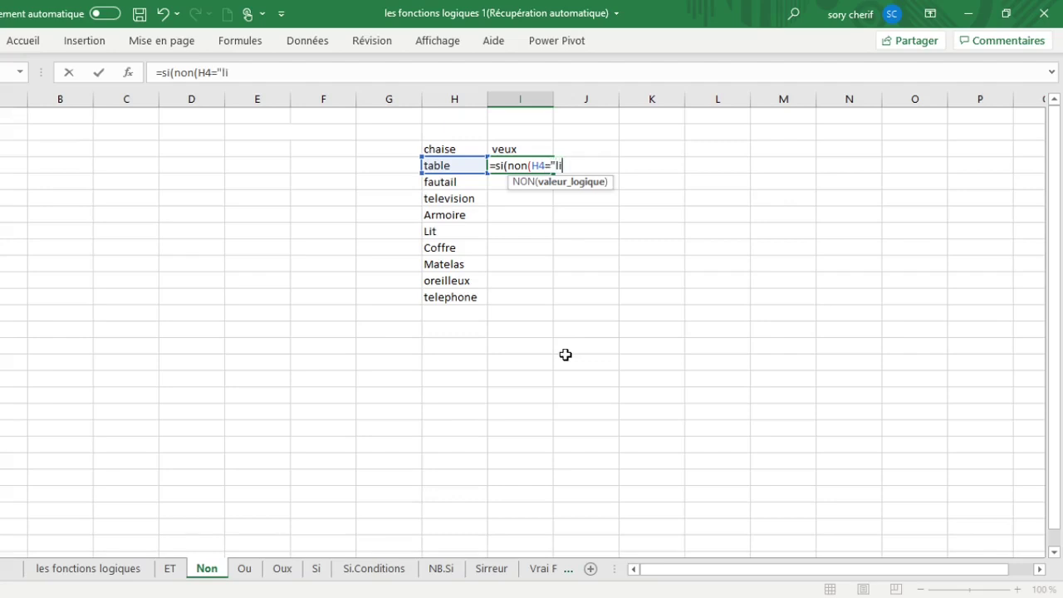
text(t"))
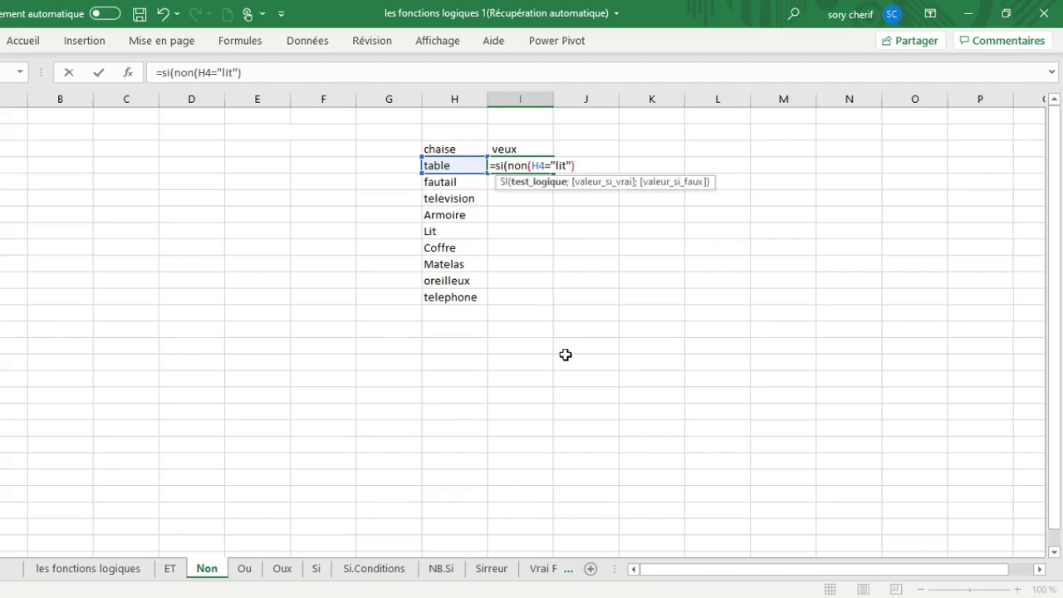
Complete the SI formula in I4 with "veux" if true and "veux pas" if false, and copy it down through I12.
text(;)
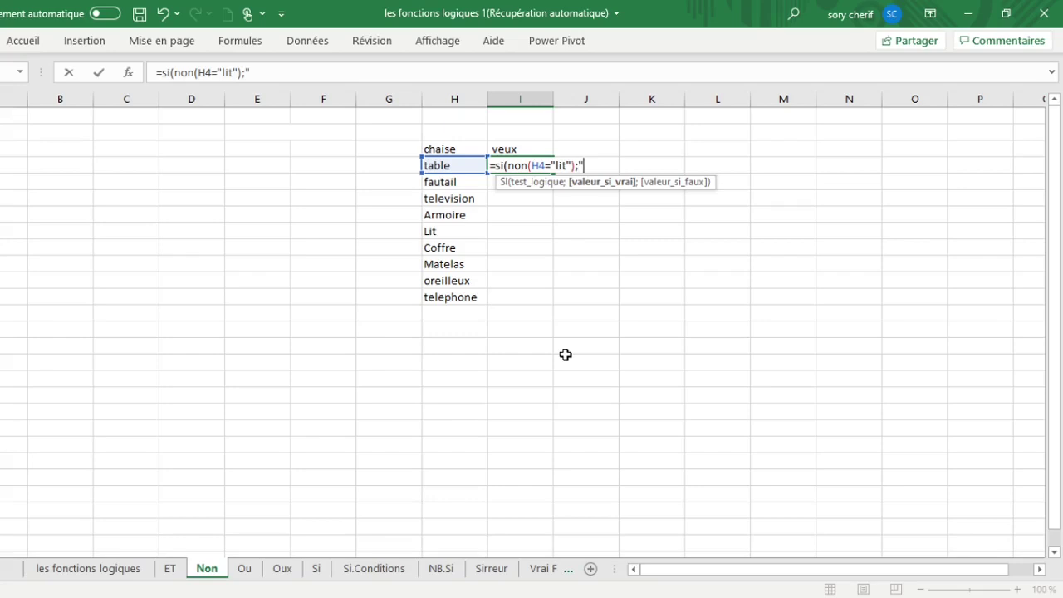
text(veux";)
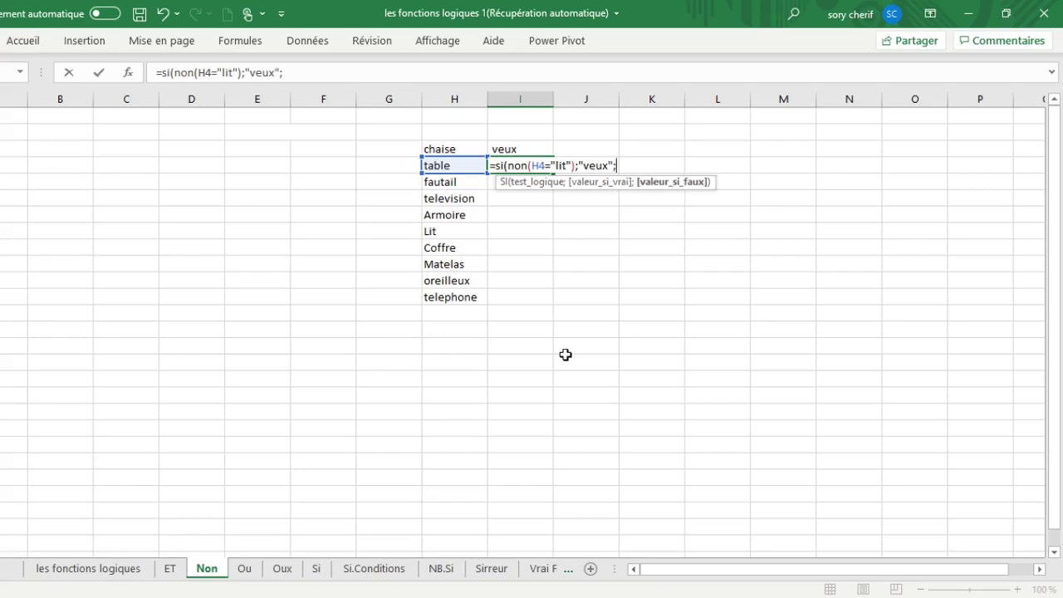
text(")
text(ne)
key(BackSpace)
key(BackSpace)
text(veux pas)
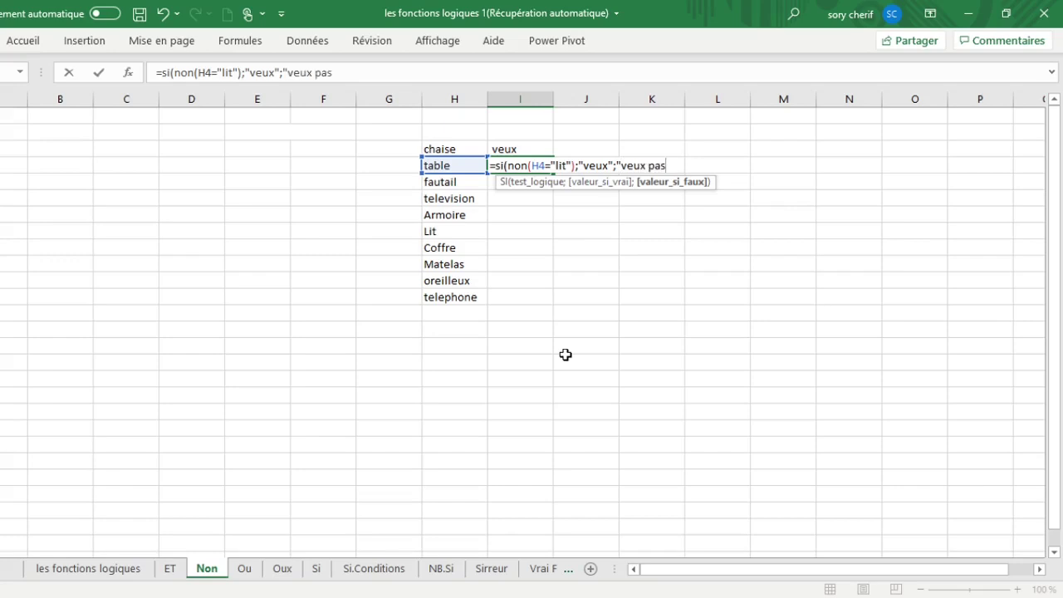
text("))
key(Return)
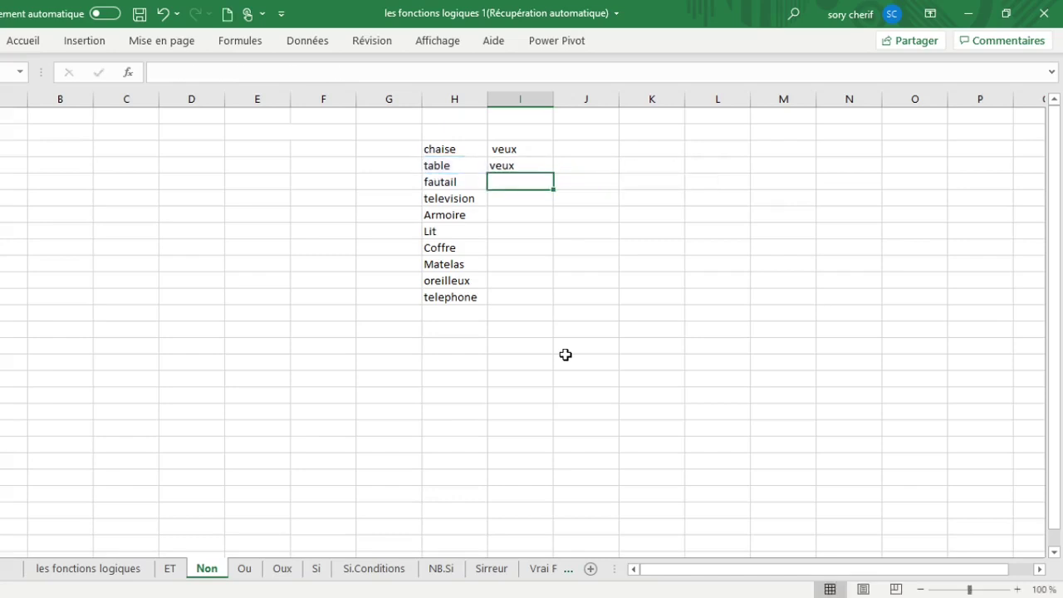
click(504, 163)
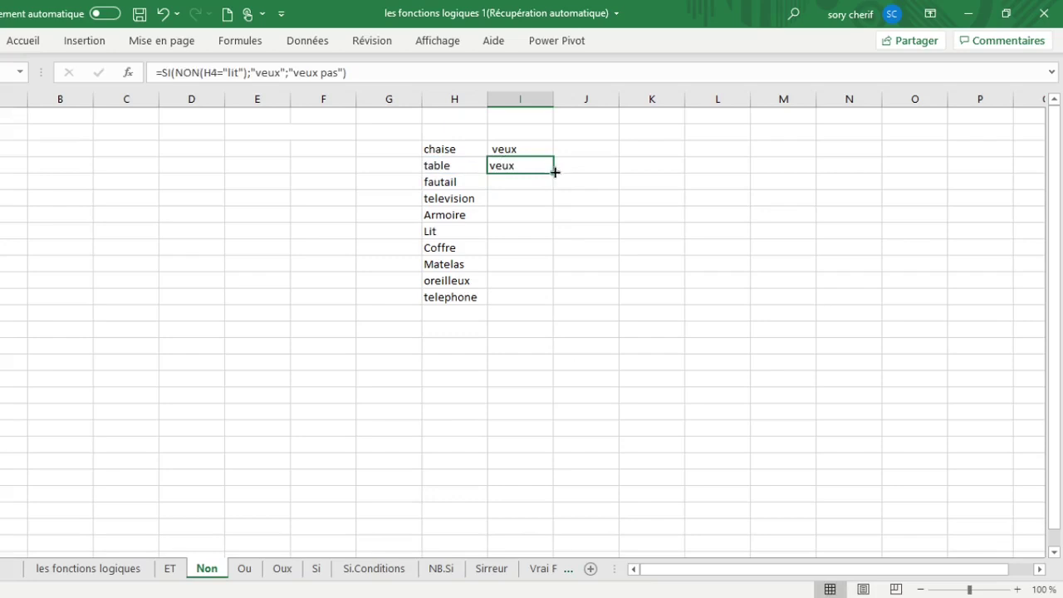
drag(552, 173, 541, 297)
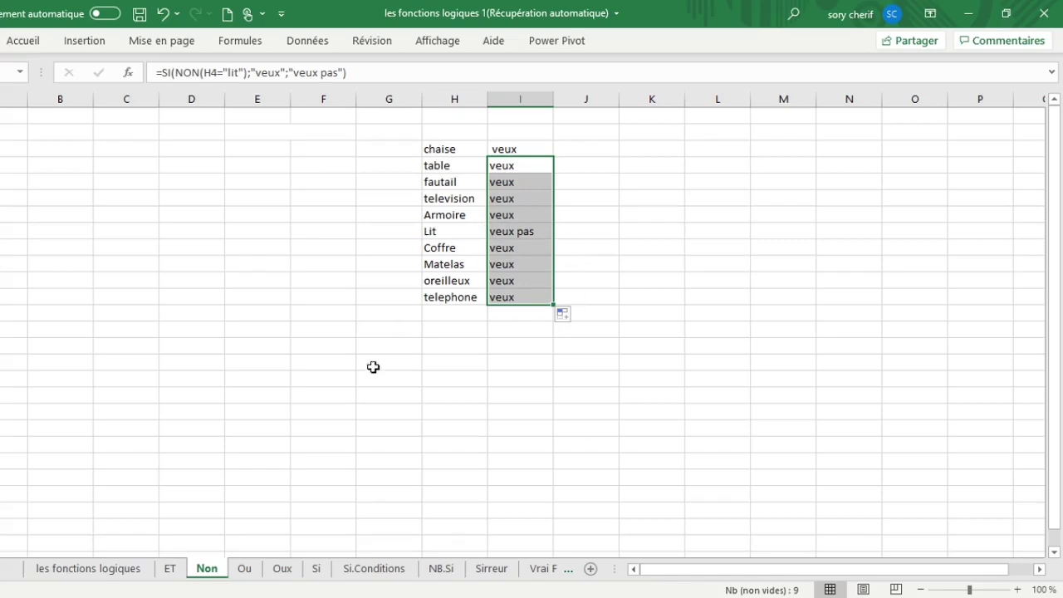
On the Ou sheet, start an OU formula in G6 with E6="oui" as its first condition.
click(242, 573)
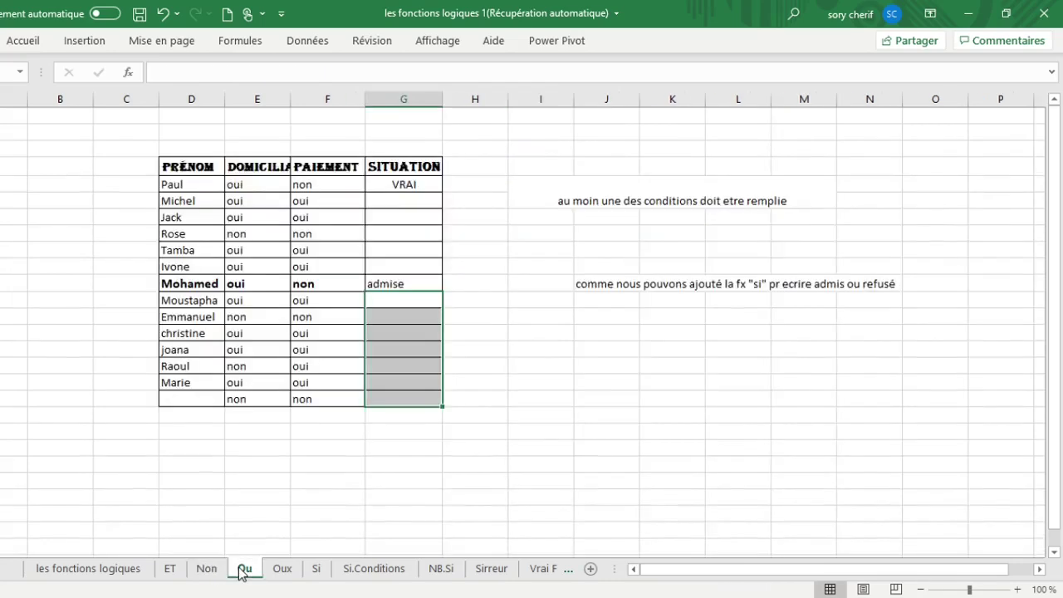
click(413, 187)
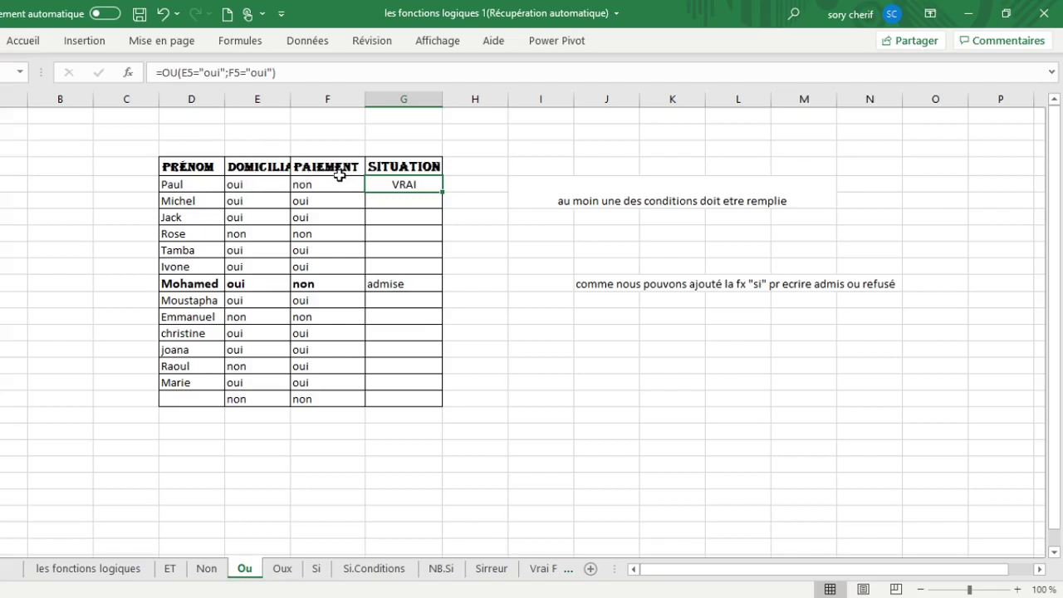
click(388, 202)
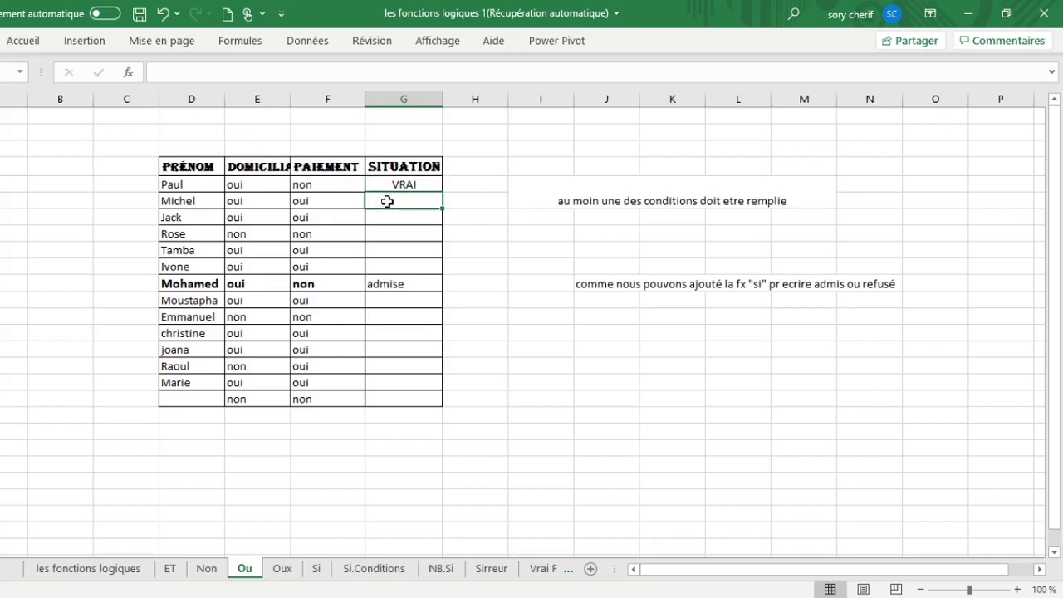
text(=)
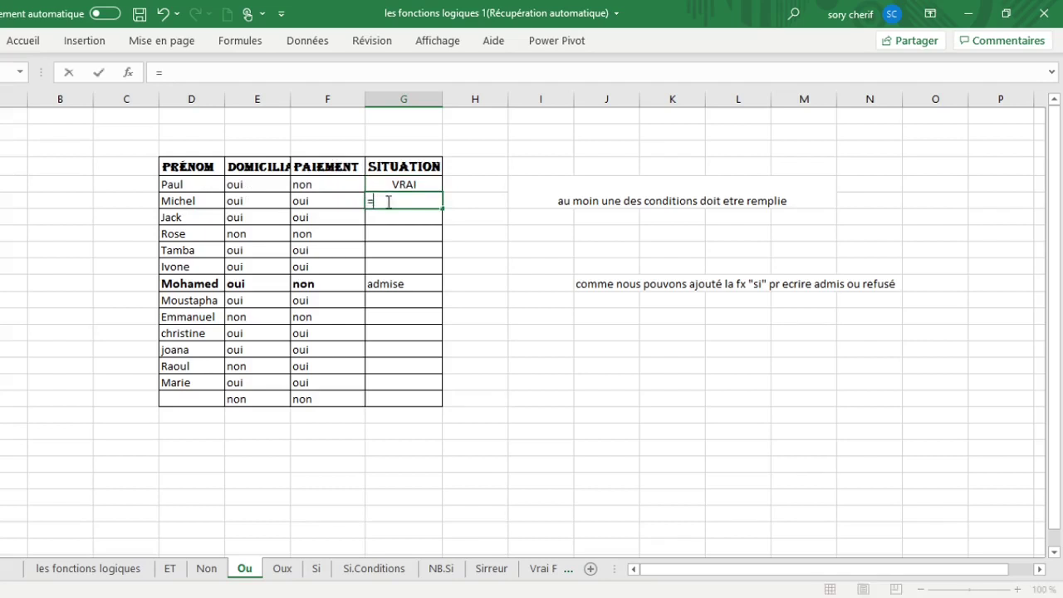
text(ou)
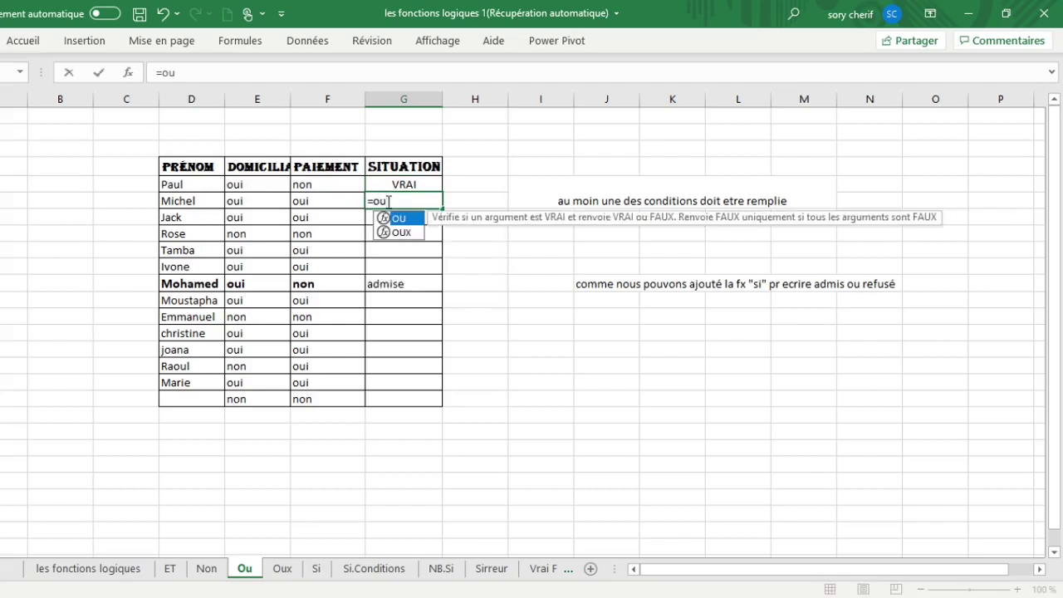
text(()
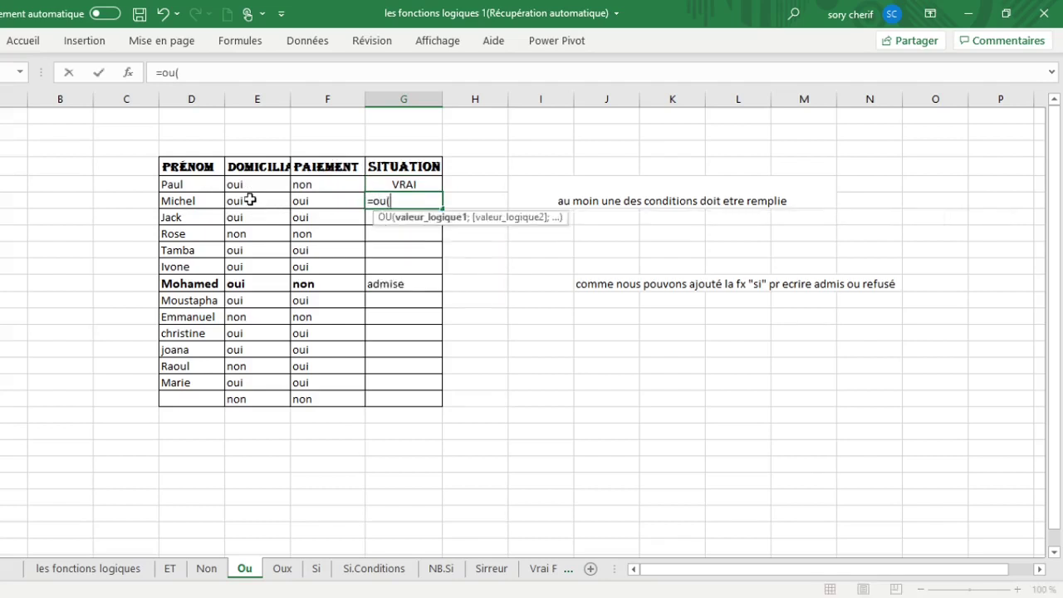
click(250, 200)
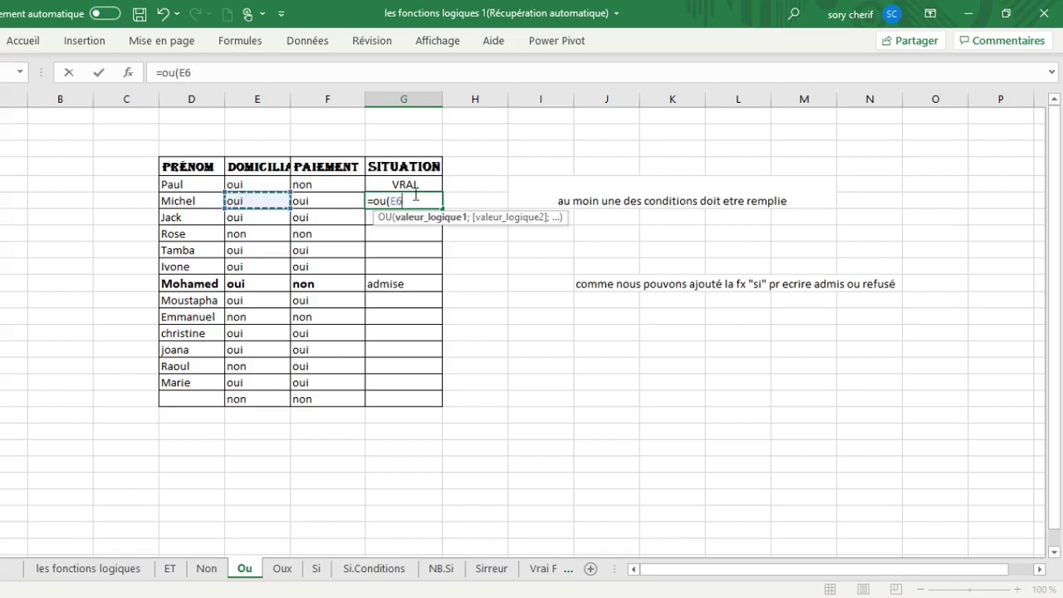
text(="oui)
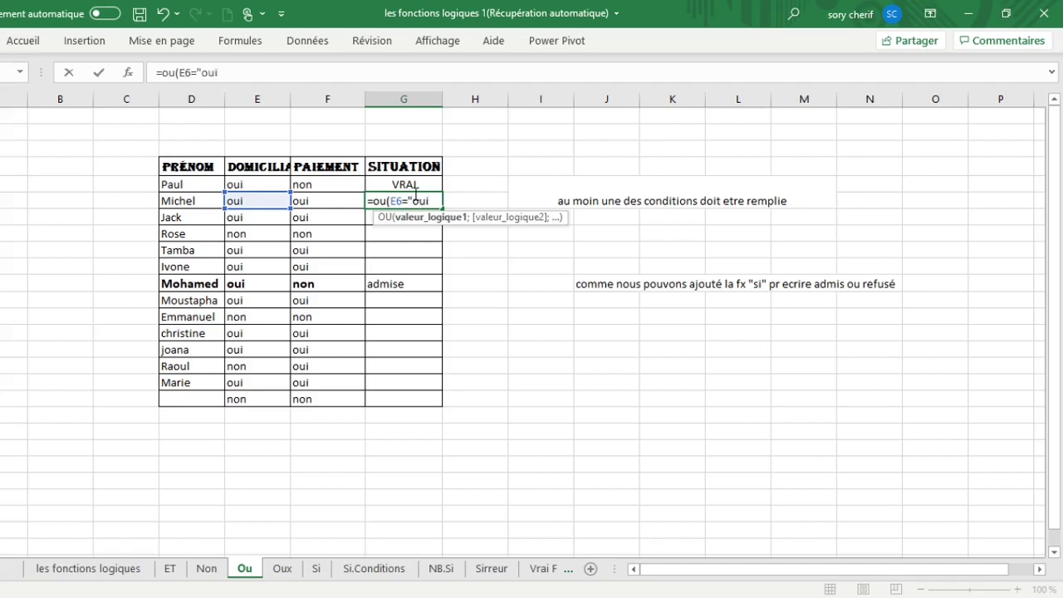
text(";)
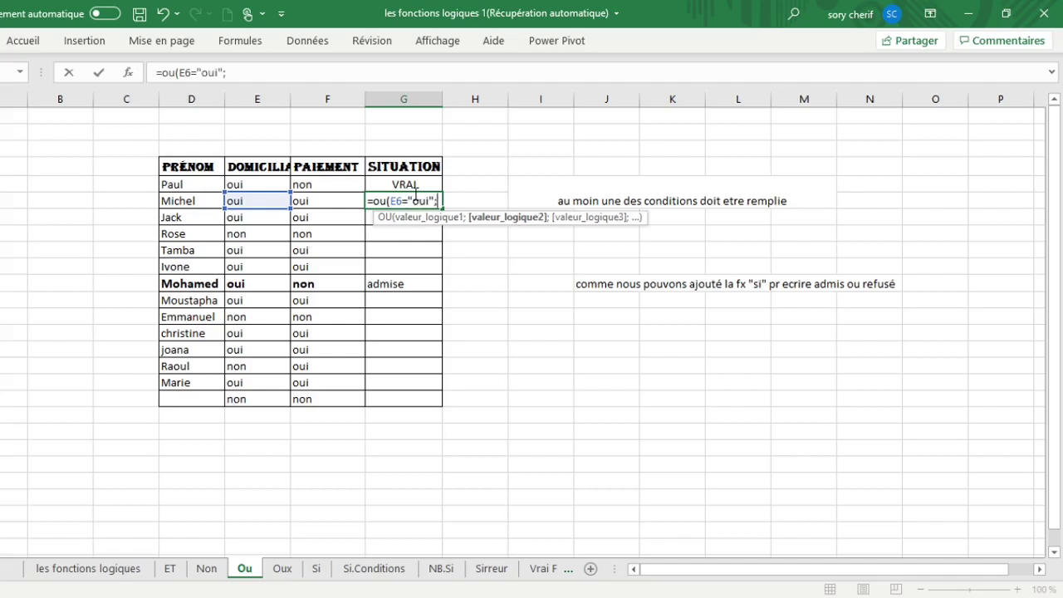
Complete the OU formula in G6 with F6="oui" as the second condition, and copy it down through G10.
click(320, 204)
text(=)
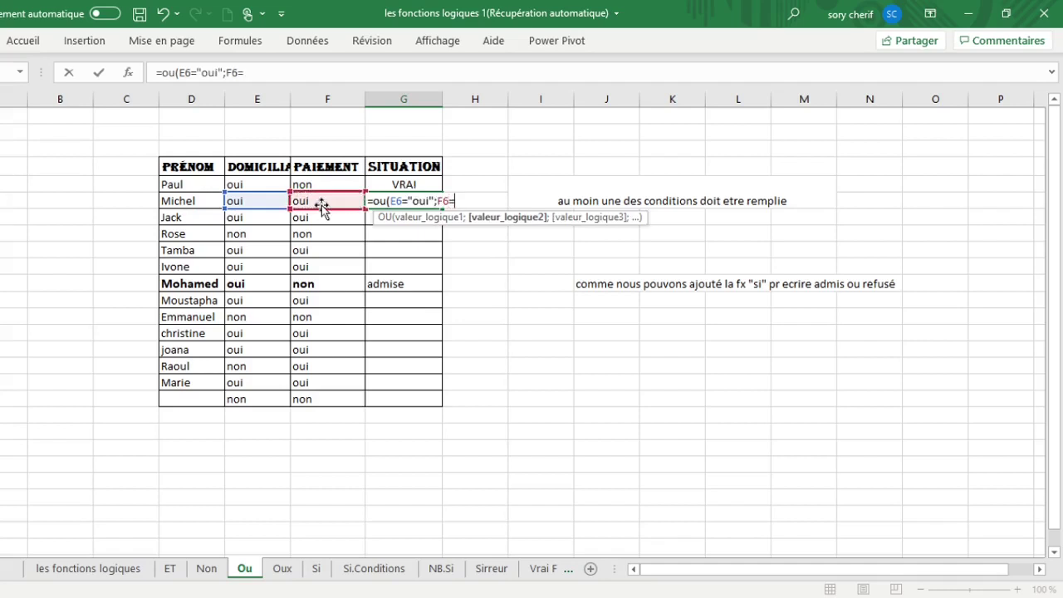
text("oui"))
key(Return)
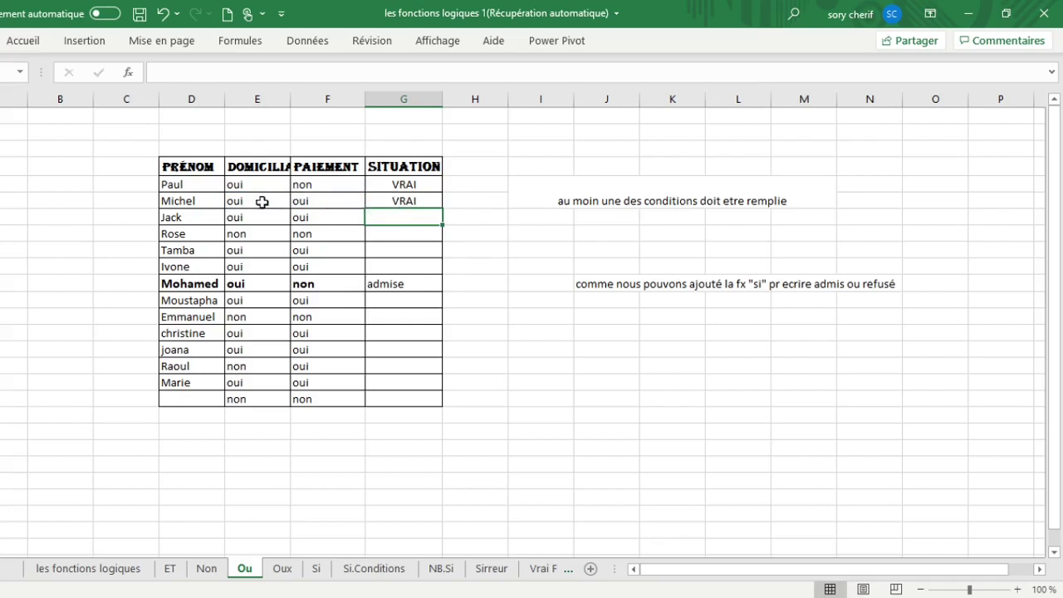
click(387, 202)
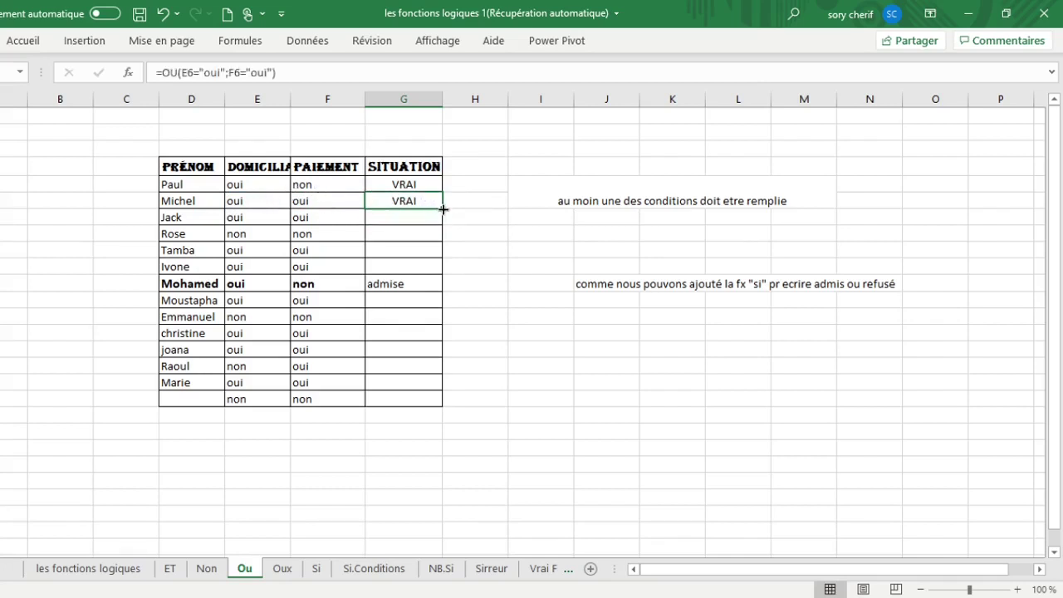
drag(443, 209, 431, 274)
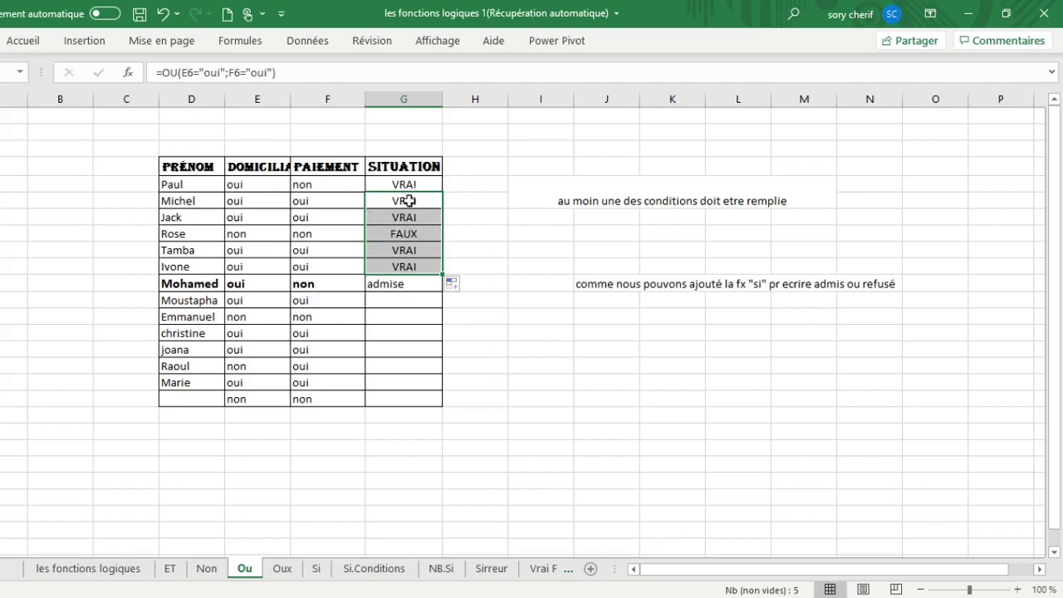
Check the example formula in G11 and start an SI formula in G12 with a nested OU function as its logical test.
click(395, 284)
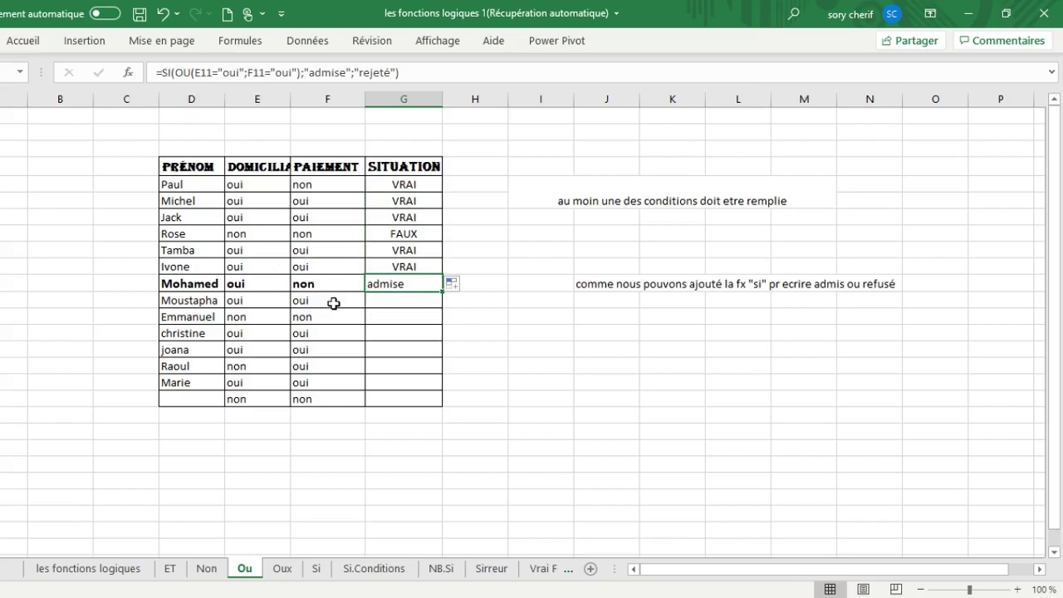
click(386, 301)
text(=)
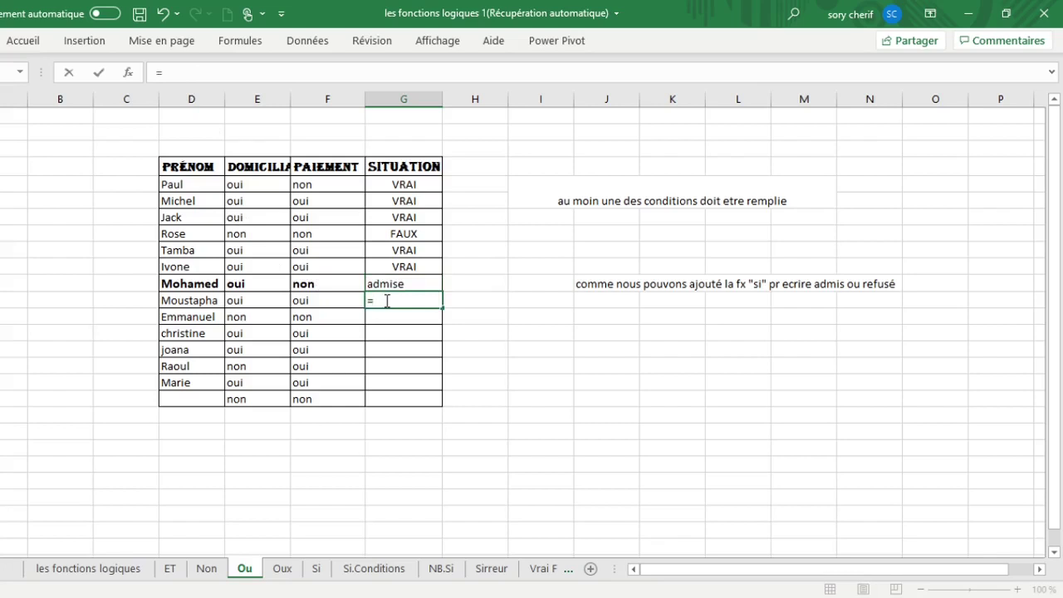
text(s)
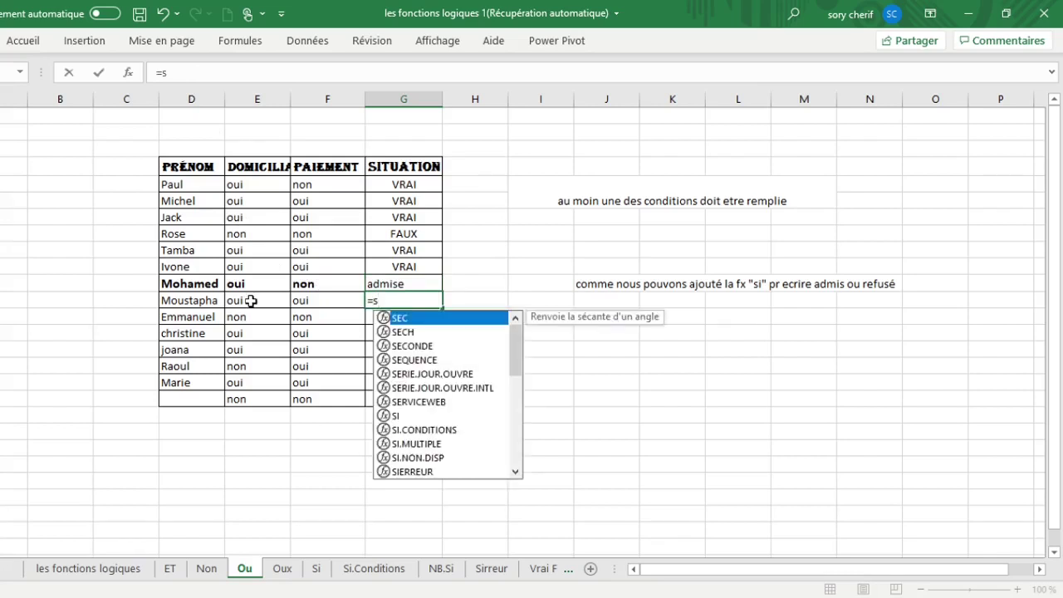
text(i()
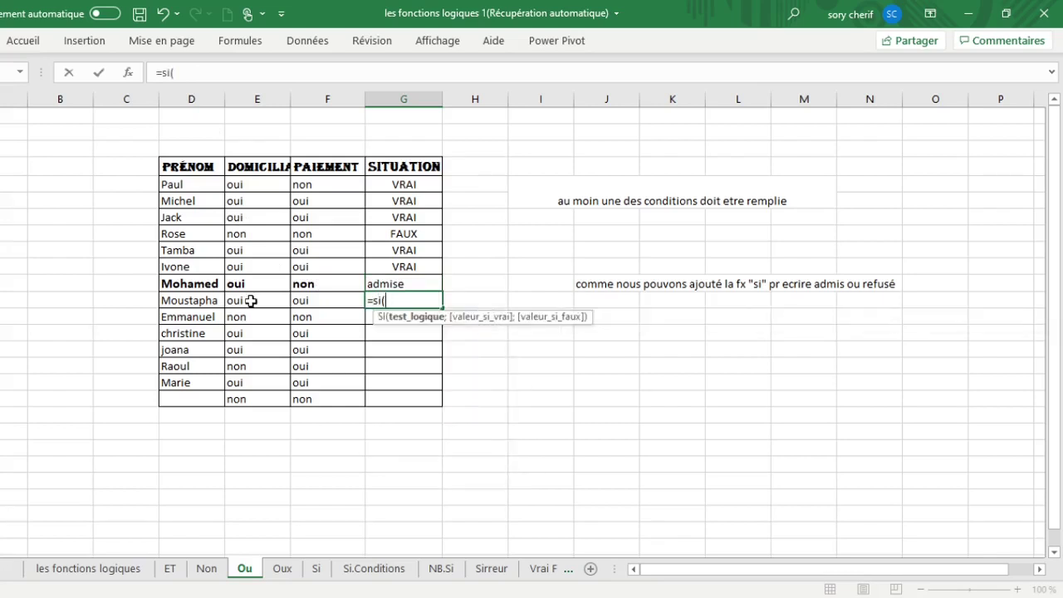
text(ou)
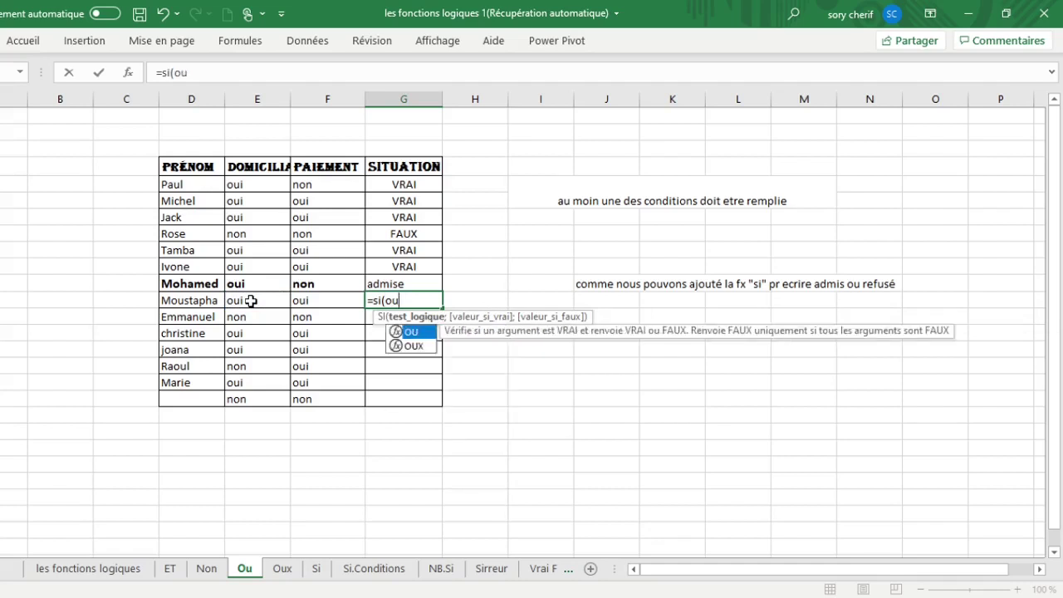
text(()
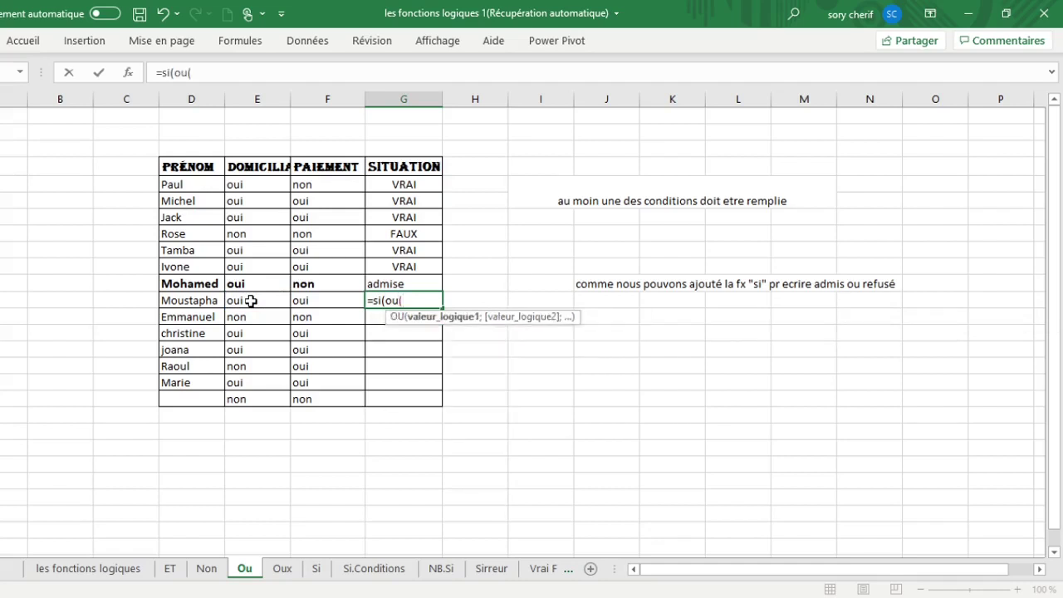
Enter E12="oui" and F12="oui" as the two conditions of the OU test in G12 and close the test.
click(251, 301)
text(=)
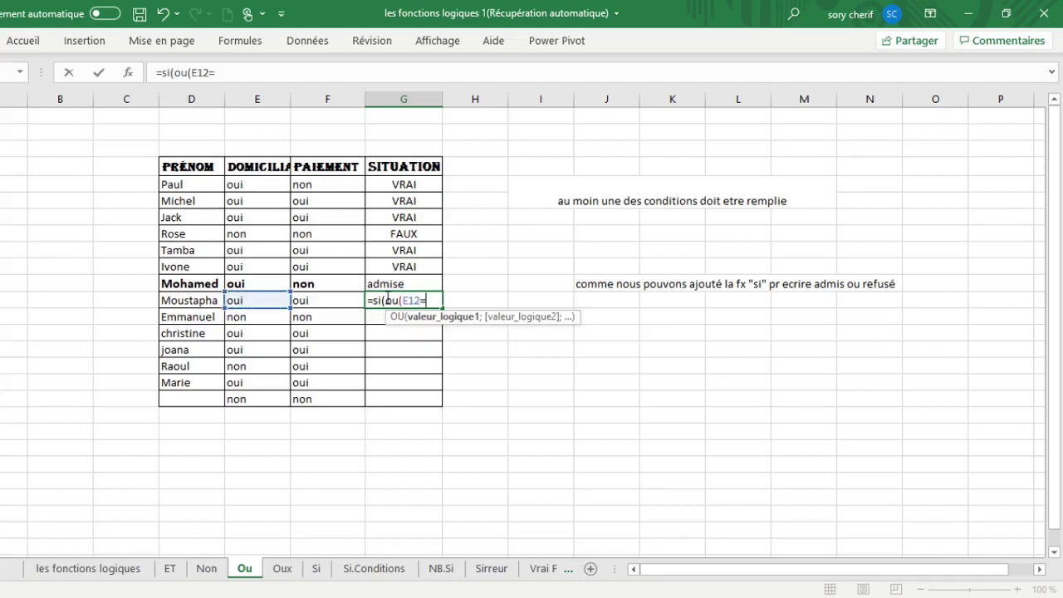
text(oui)
key(BackSpace)
key(BackSpace)
key(BackSpace)
key(BackSpace)
text(="oui";)
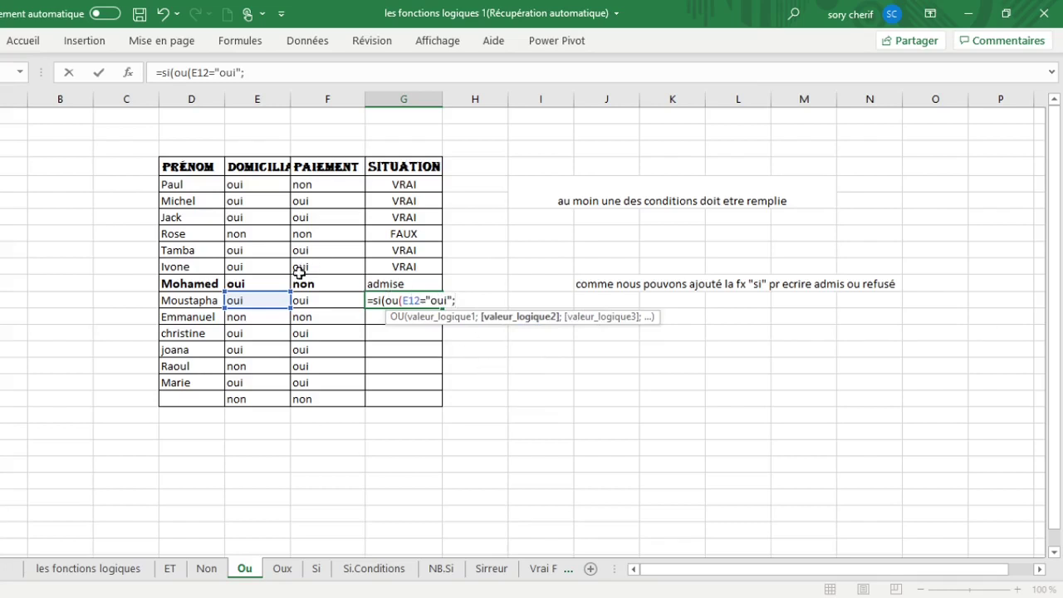
click(318, 299)
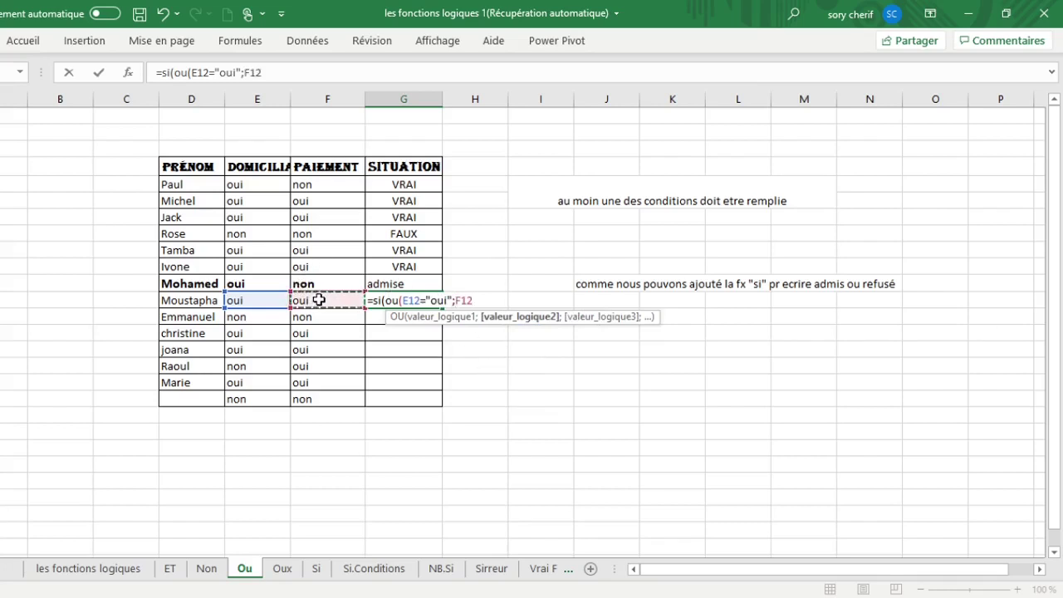
text(="oui")
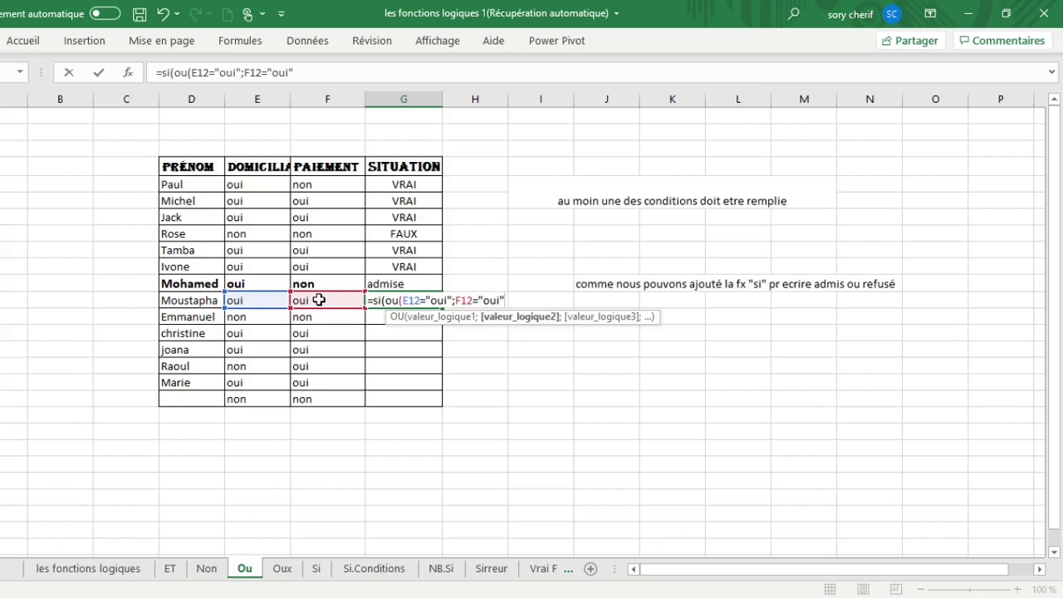
text())
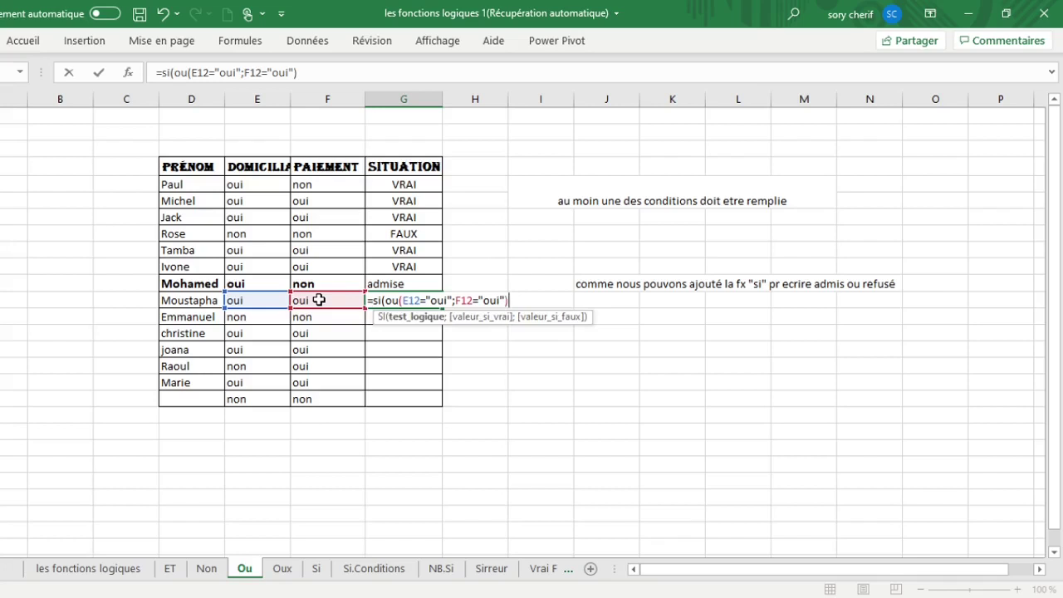
Complete the SI formula in G12 with "admis" if true and "echoué" if false, and copy it down through G18.
text(;)
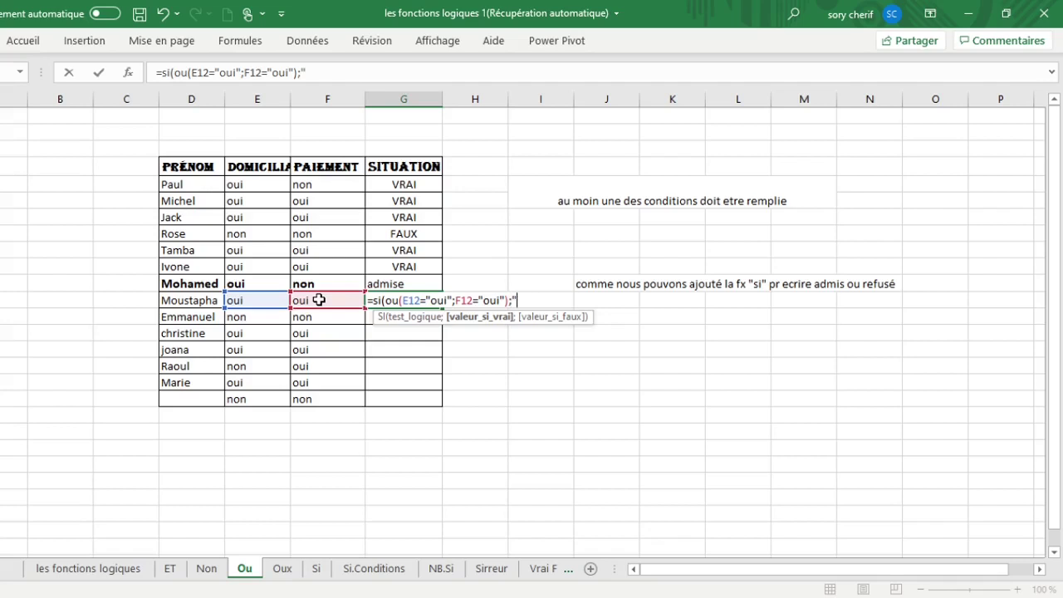
text(q)
key(BackSpace)
text(admis";)
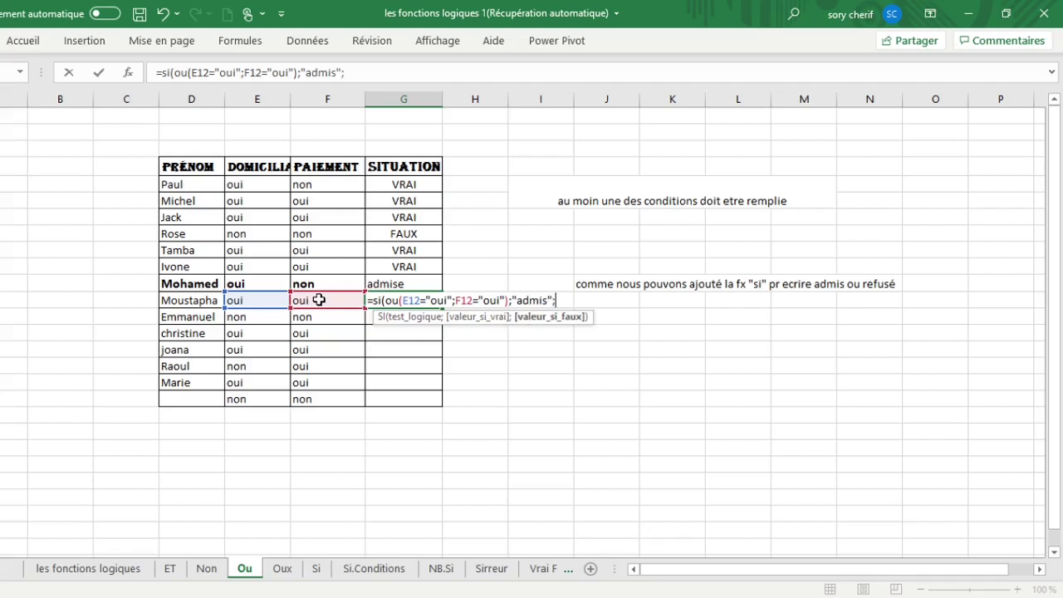
text("re)
key(BackSpace)
key(BackSpace)
text(echoué"))
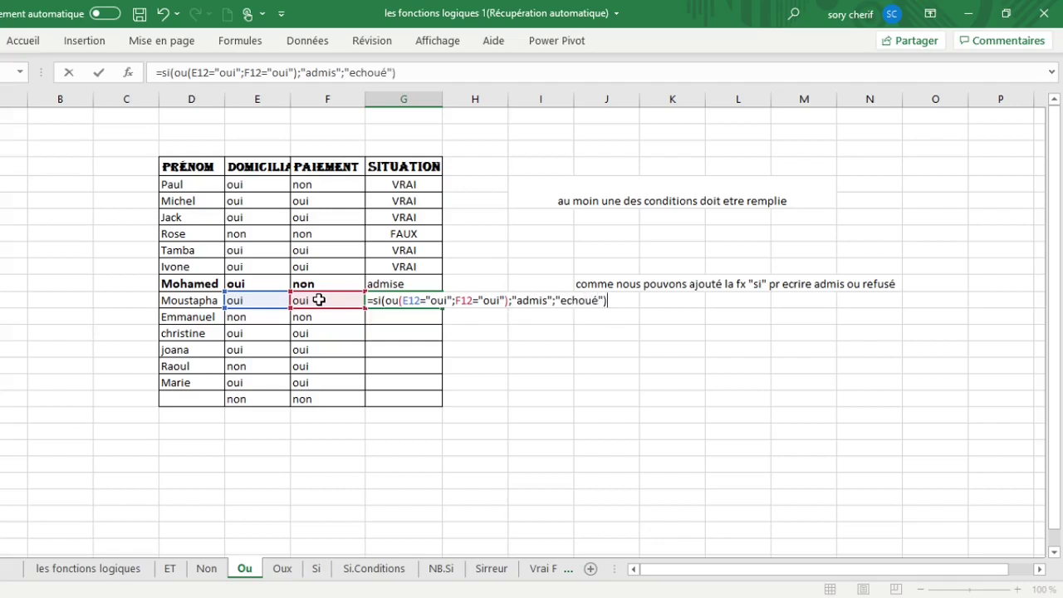
key(Return)
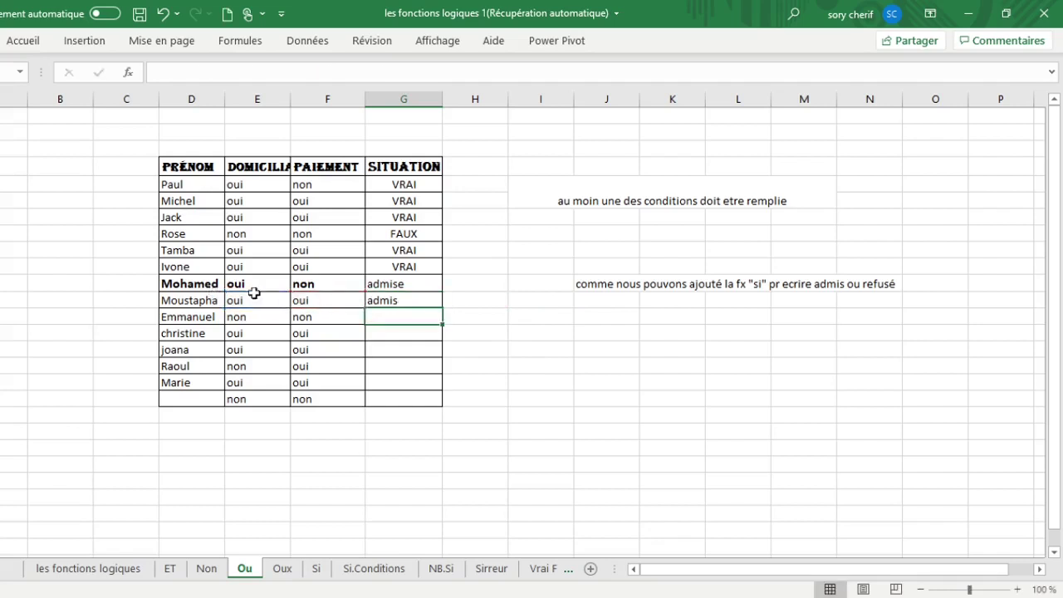
click(374, 299)
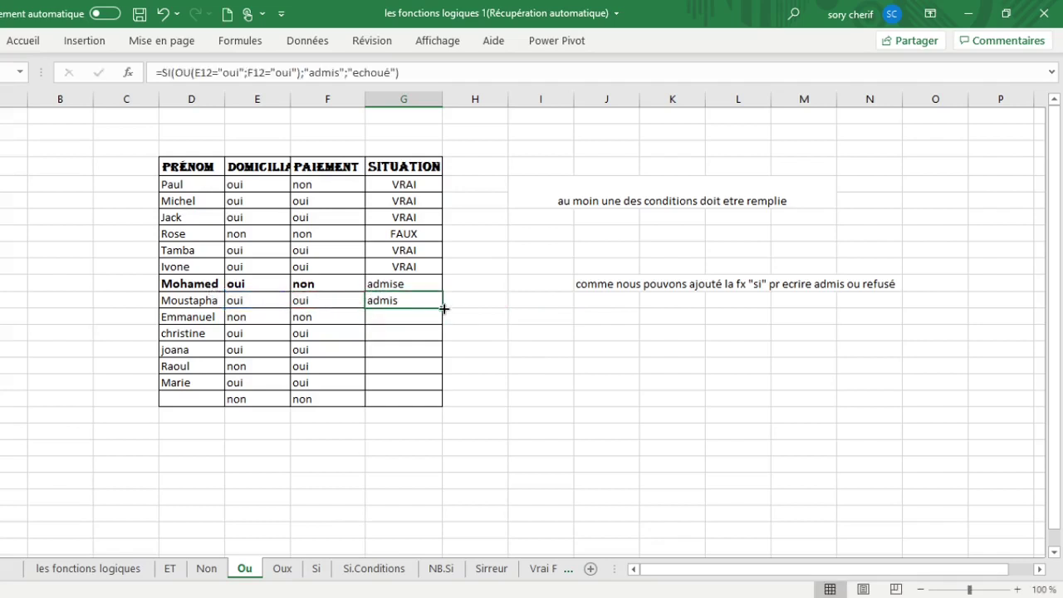
drag(445, 308, 424, 402)
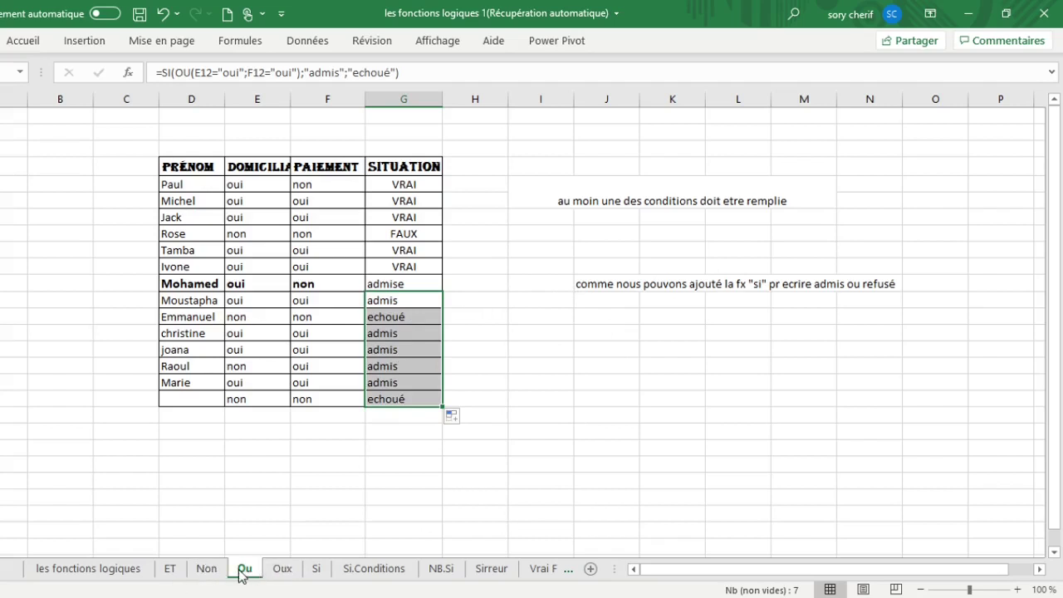
Open the Oux sheet and check the example OUX formula in F8.
click(282, 573)
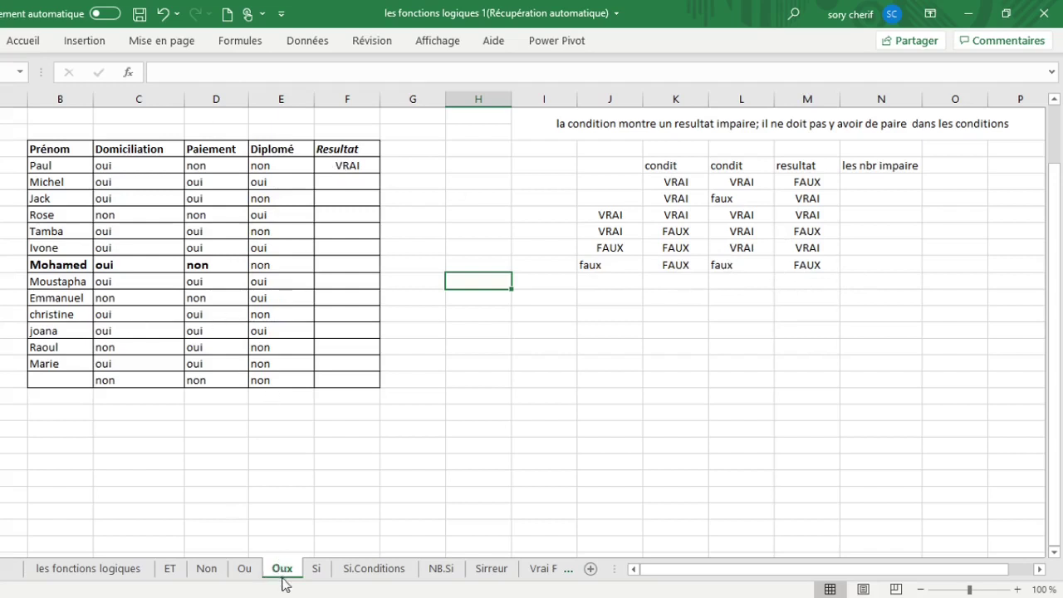
click(337, 186)
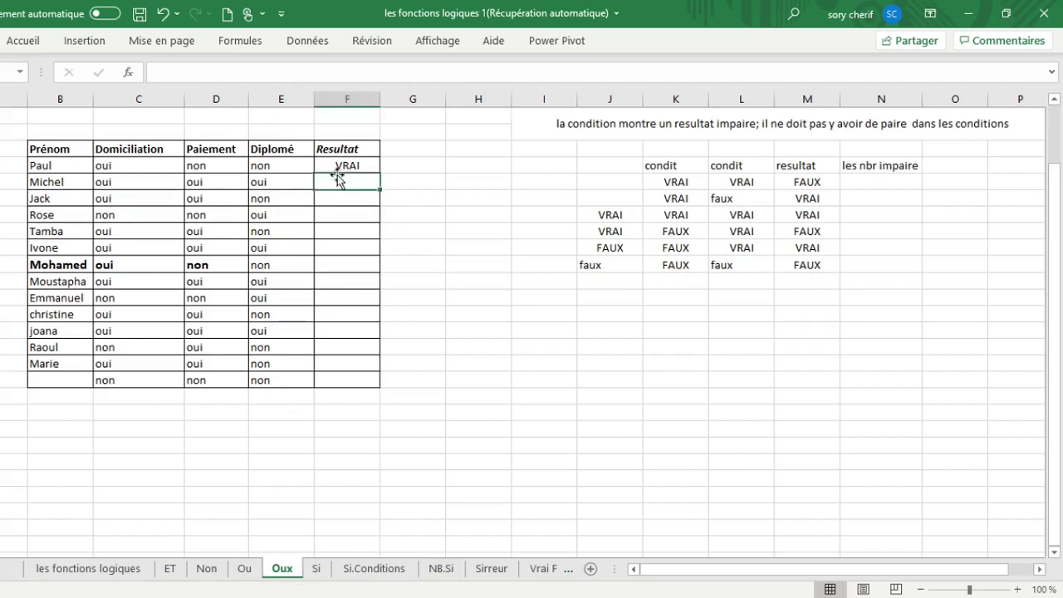
click(338, 166)
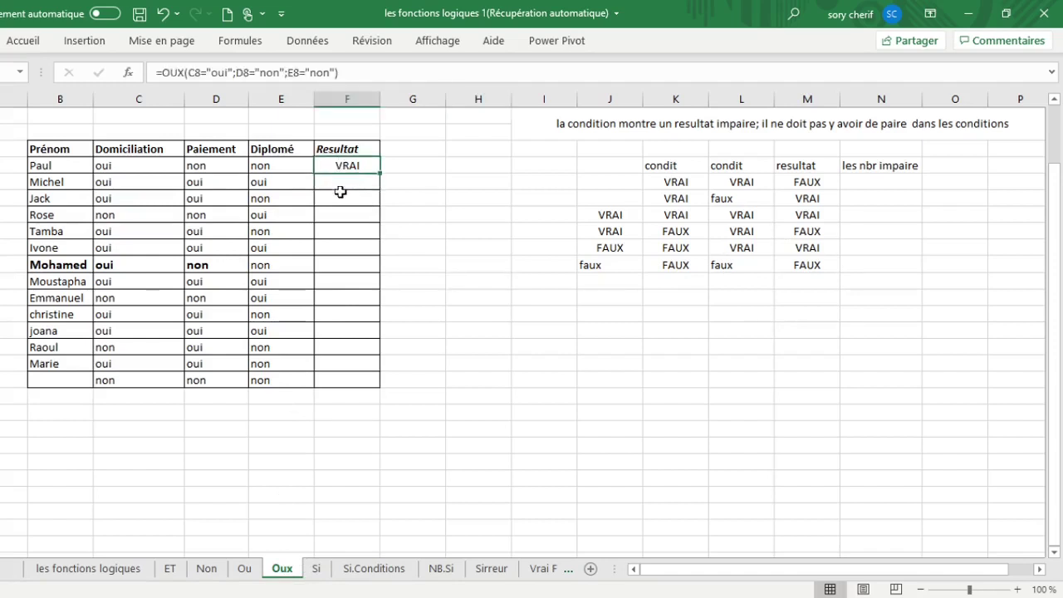
click(341, 192)
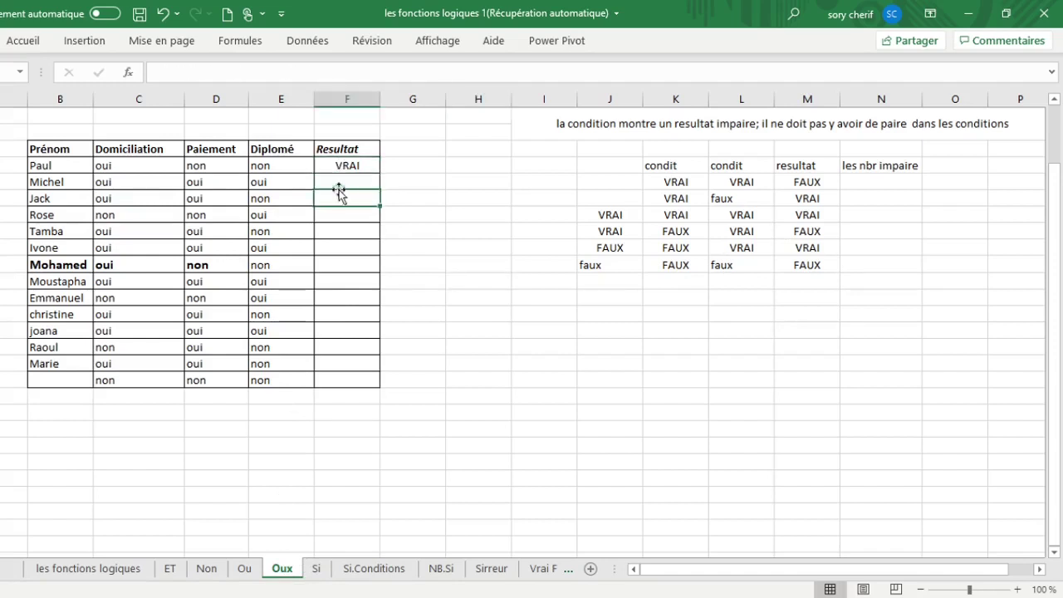
Start an OUX formula in F9 of the Resultat column, leaving its first argument empty.
click(333, 176)
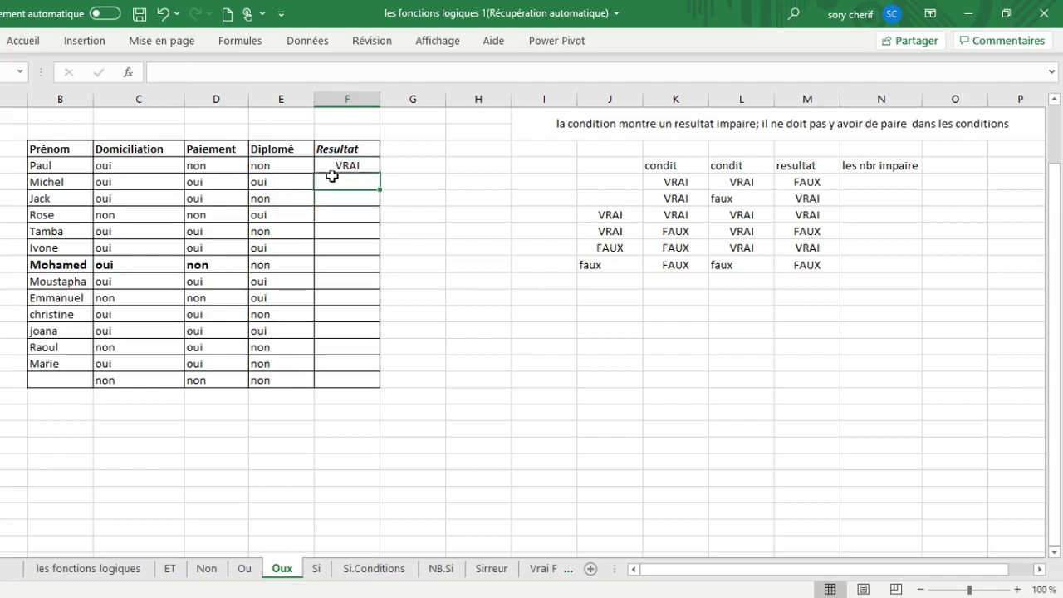
text(=)
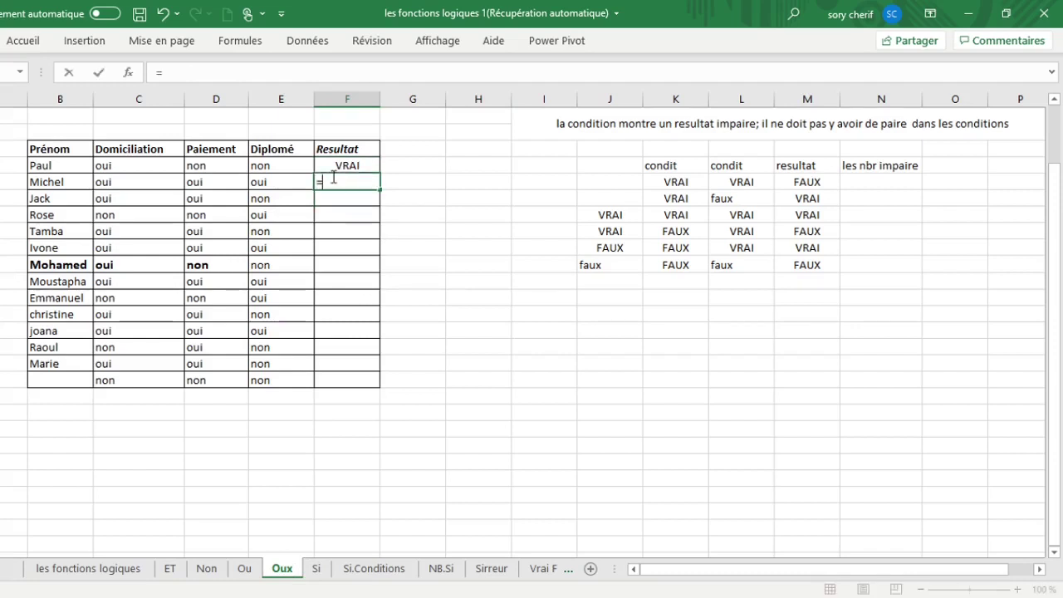
text(ou)
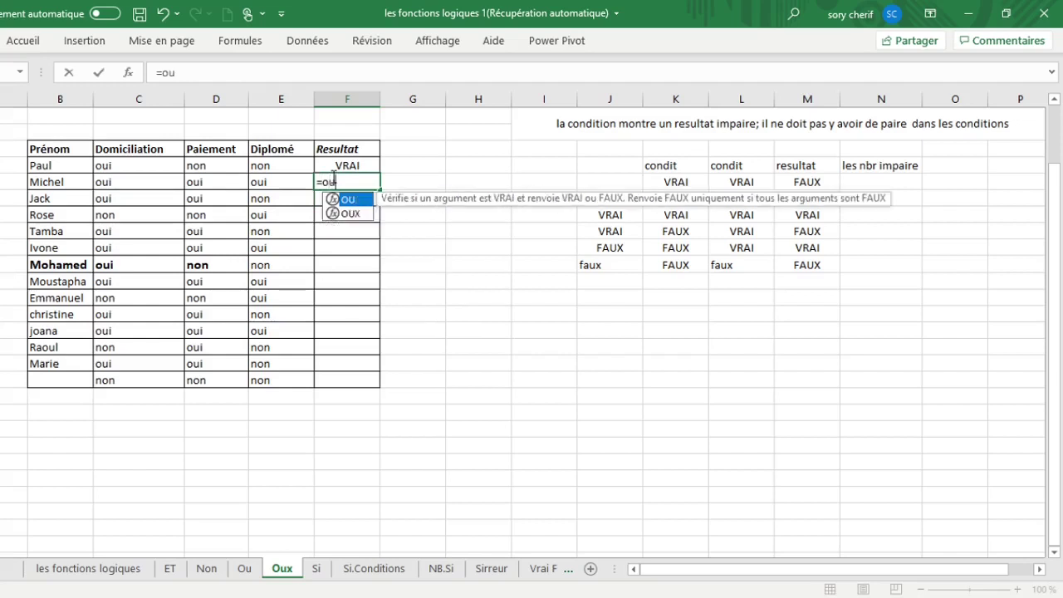
click(348, 213)
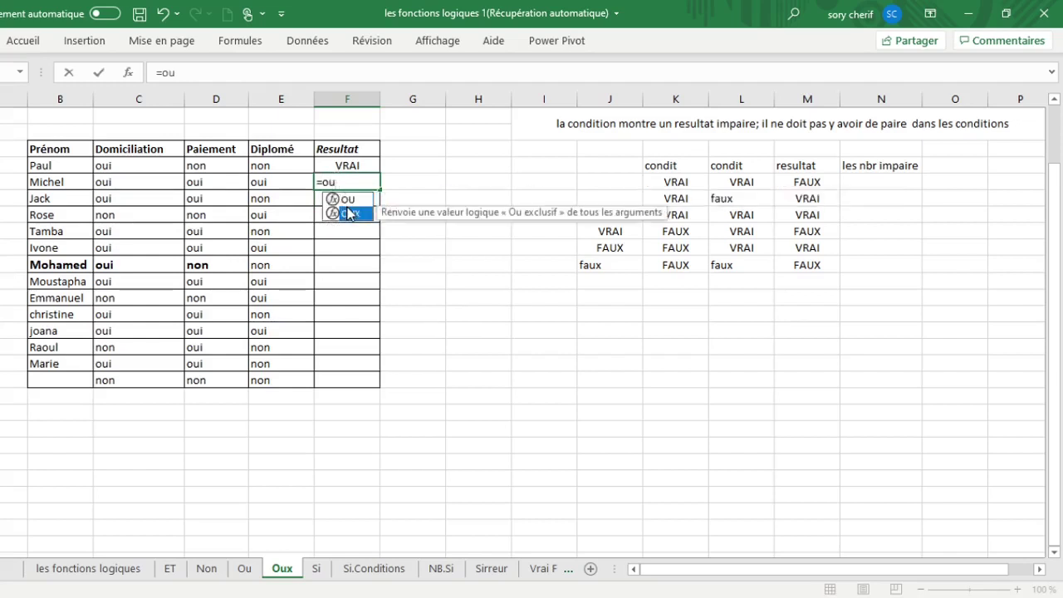
double_click(349, 214)
click(348, 214)
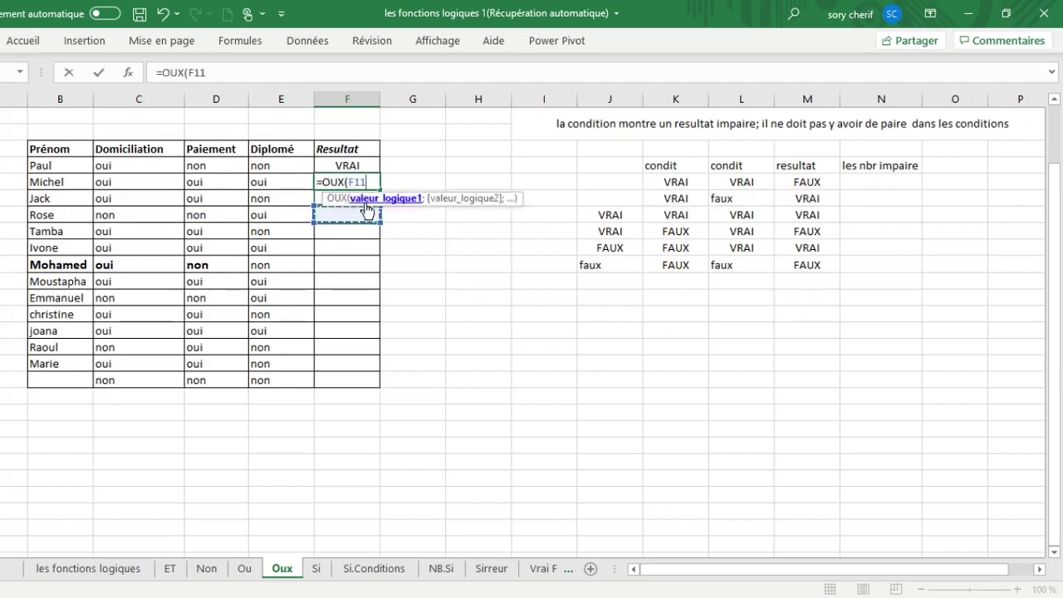
key(BackSpace)
key(BackSpace)
key(BackSpace)
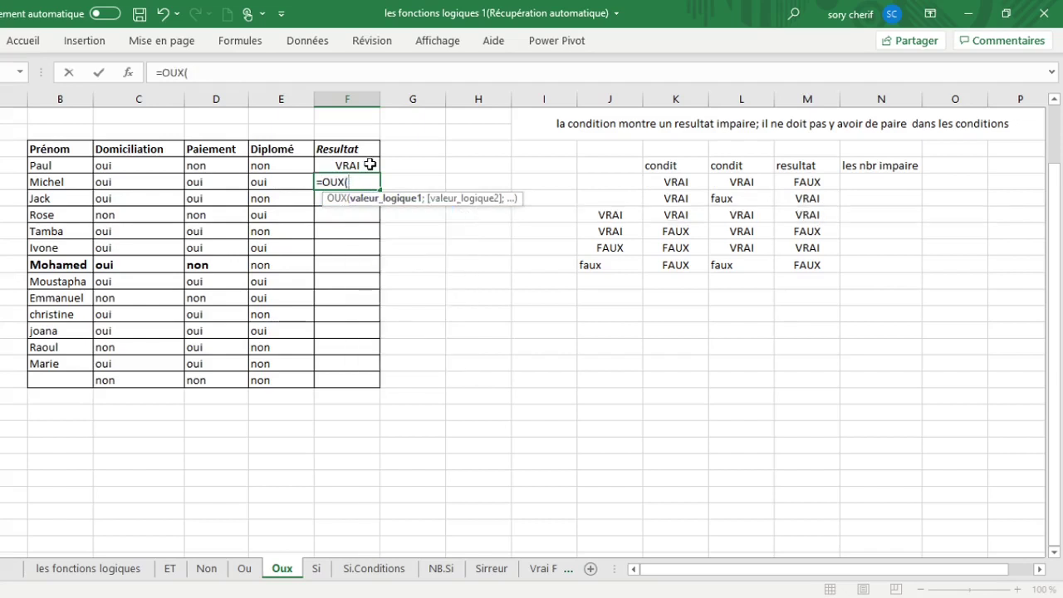
Enter C9="oui" and D9="oui" as the first two conditions of the OUX formula in F9.
click(113, 181)
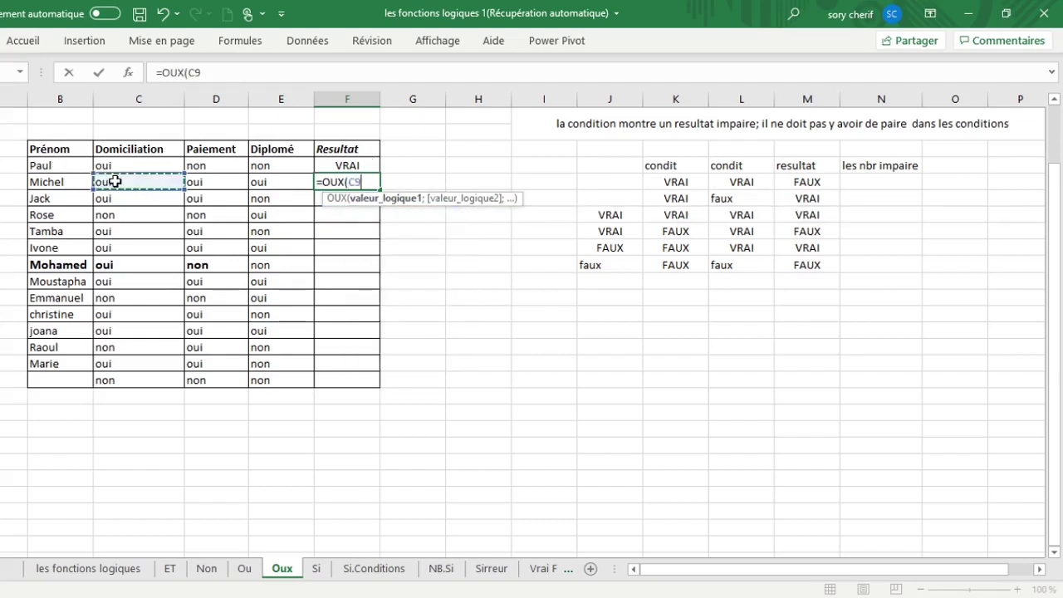
text(=ou)
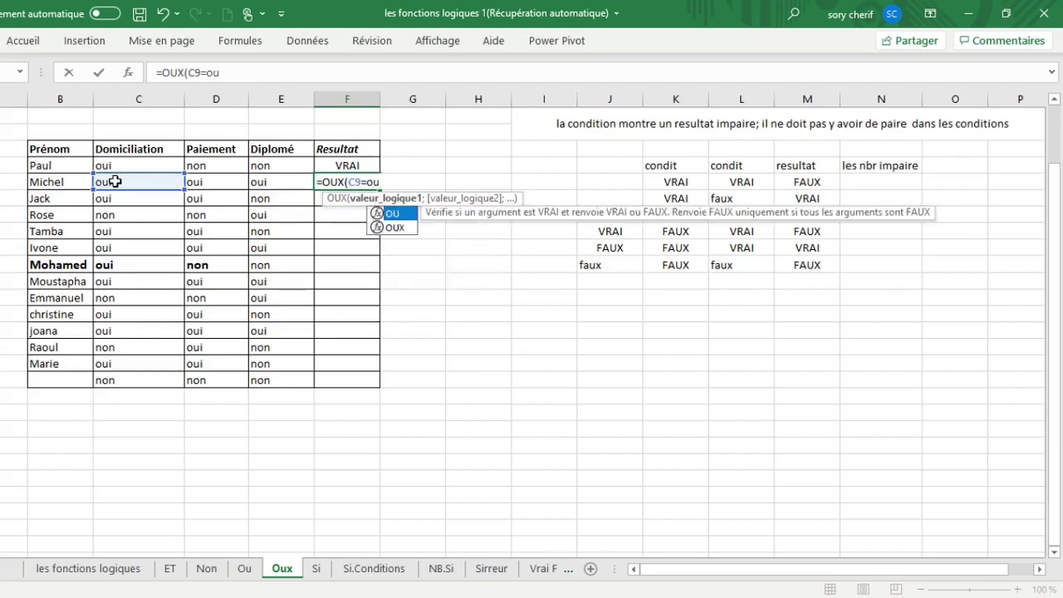
key(BackSpace)
key(BackSpace)
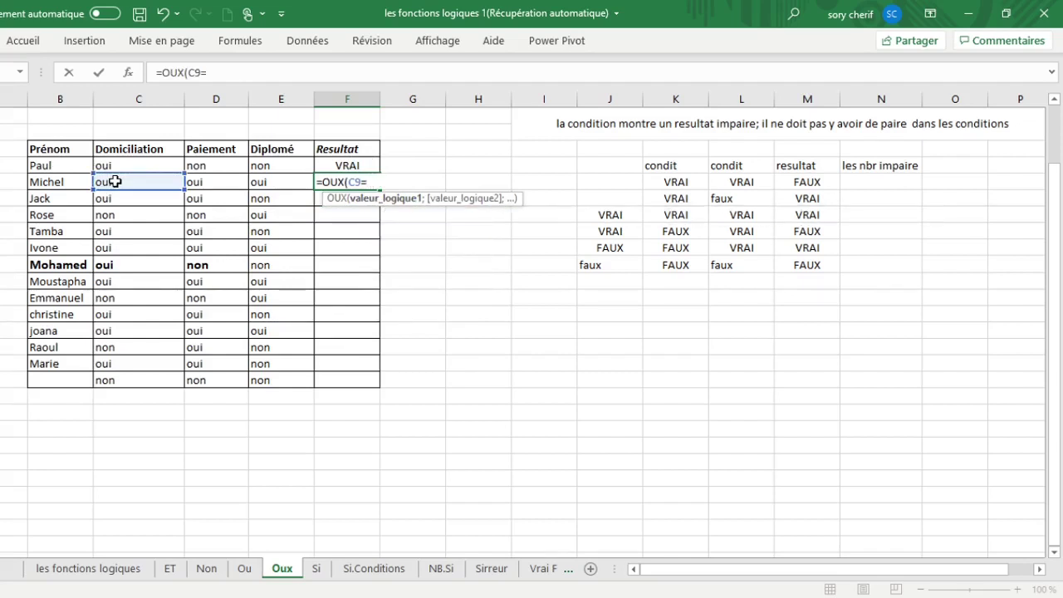
text(')
text(')
text(oui)
text(")
text(;)
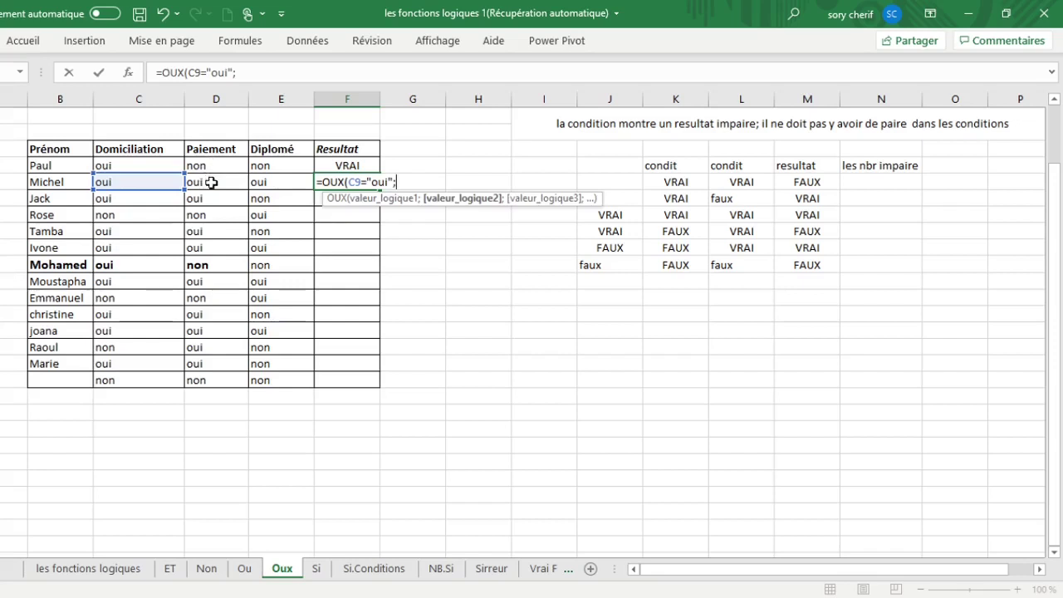
click(211, 183)
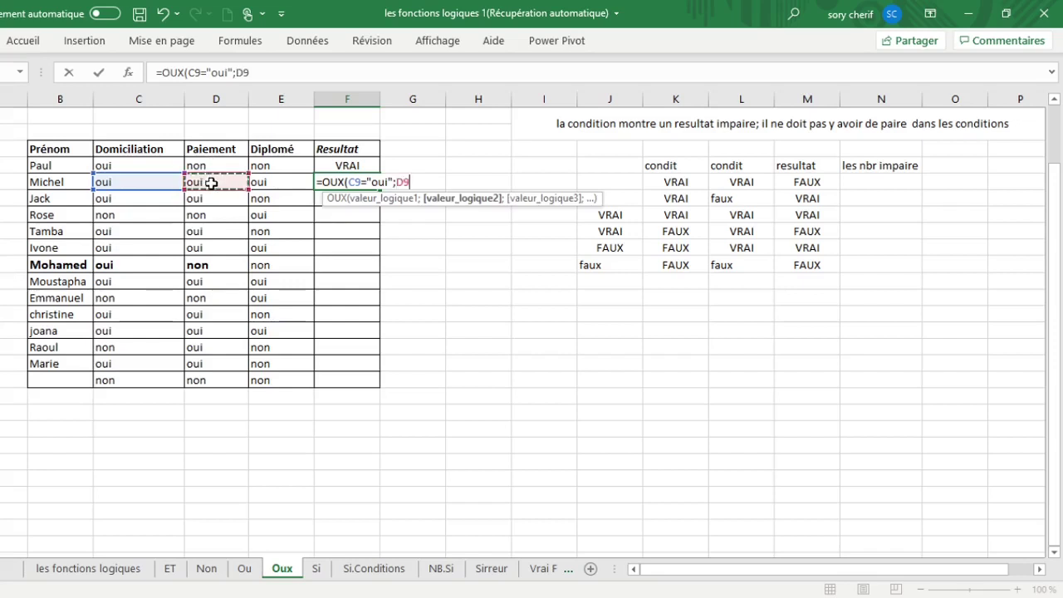
text(="oui)
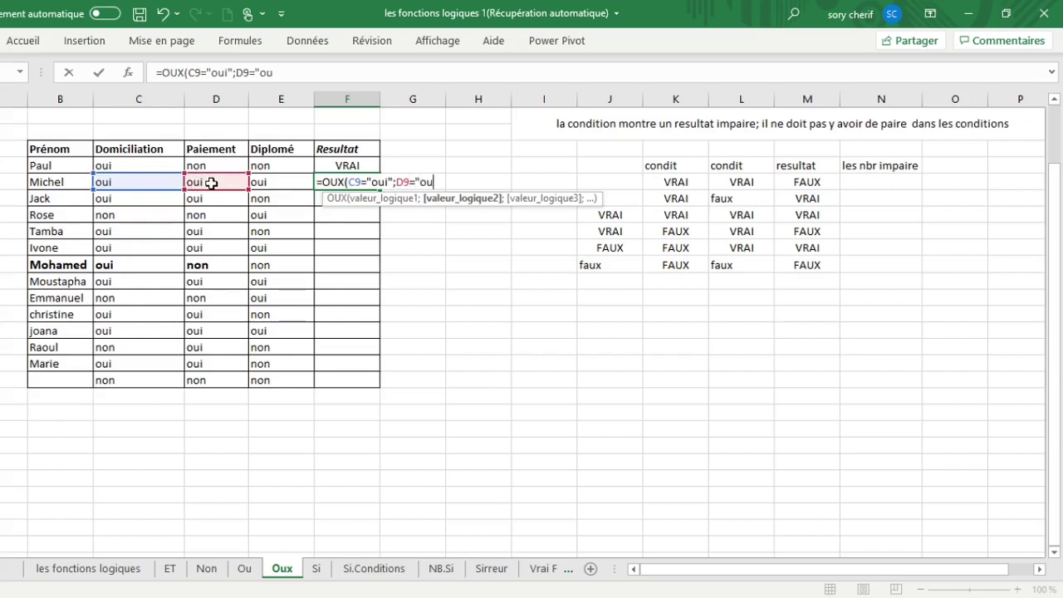
text(";)
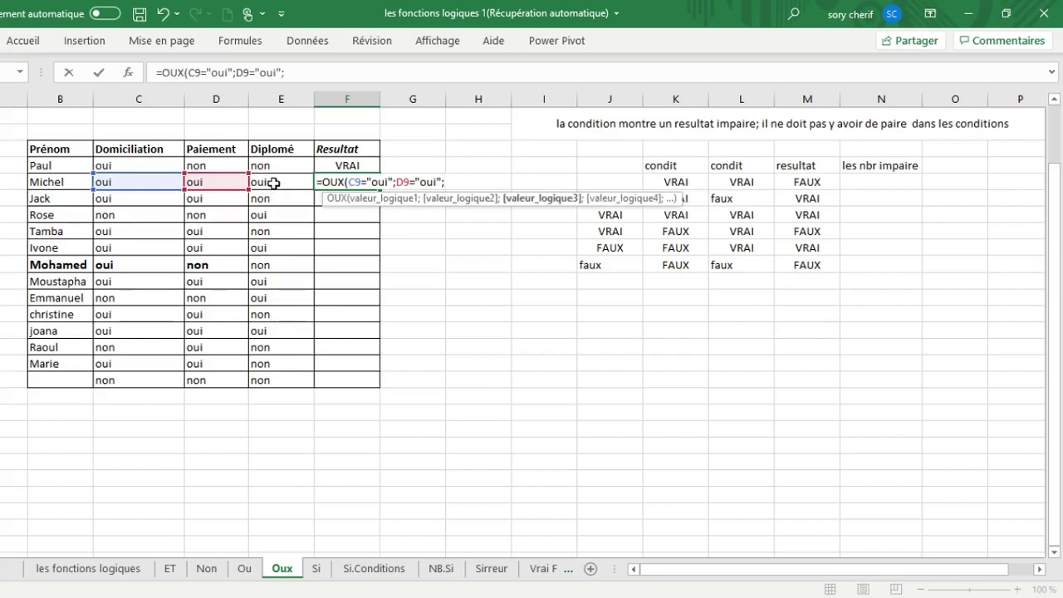
Complete the OUX formula in F9 with E9="oui" as the third condition, and copy it down through F13.
click(274, 183)
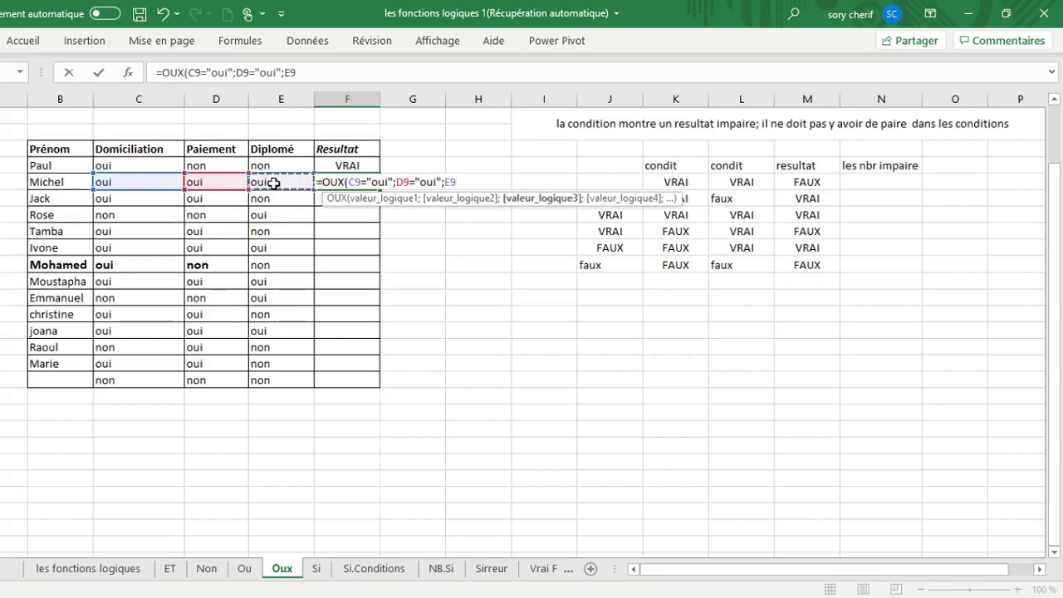
text(=ou)
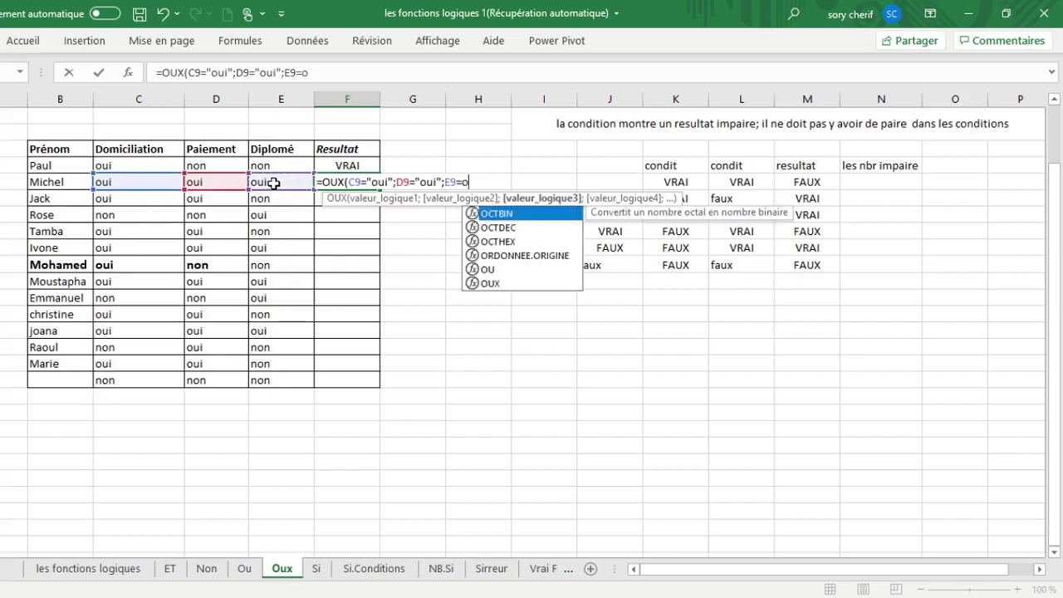
key(BackSpace)
key(BackSpace)
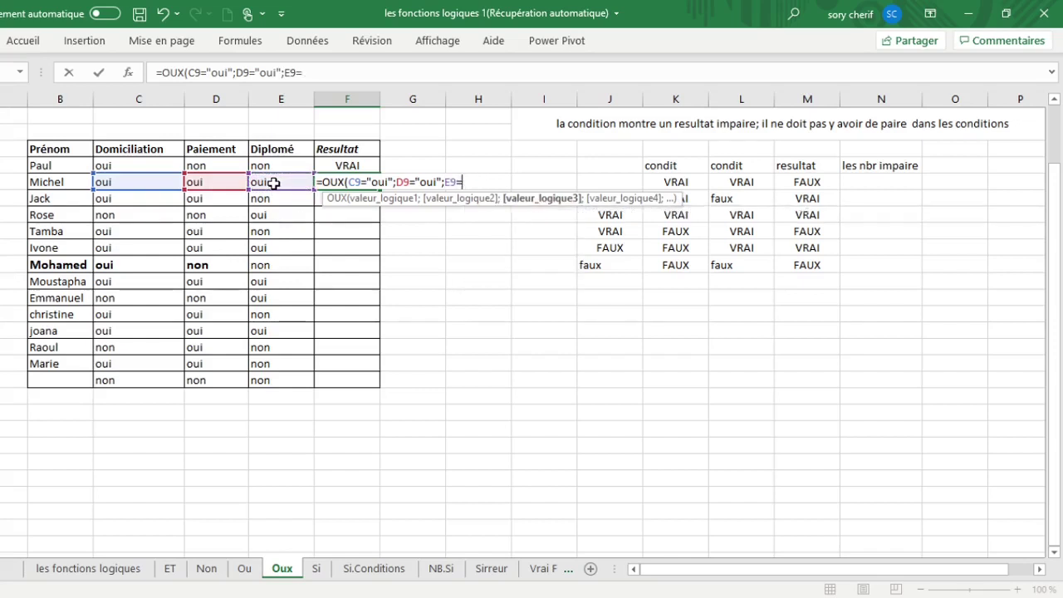
text("oui")
text())
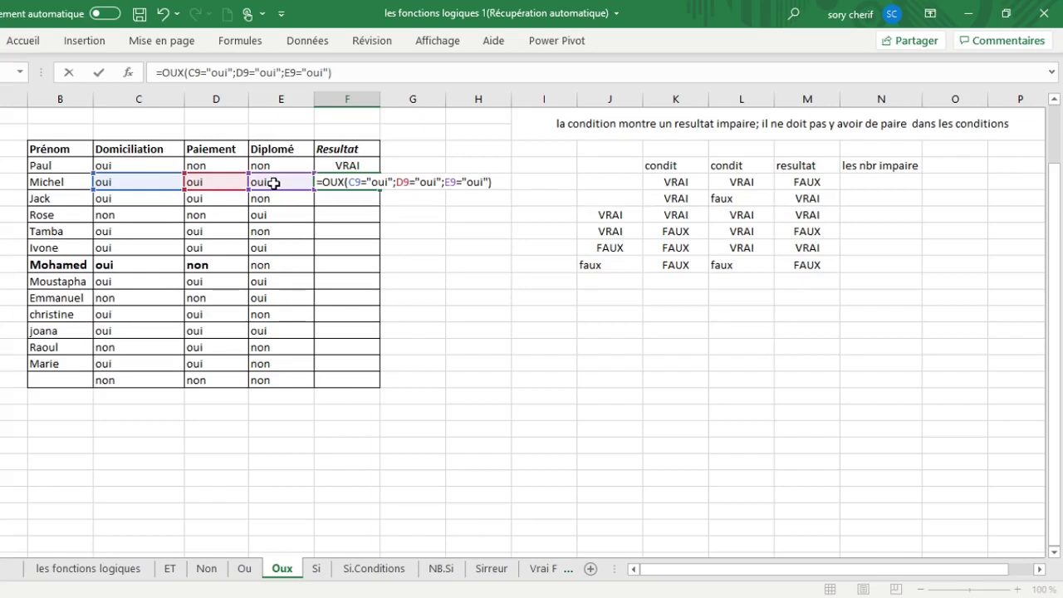
key(Return)
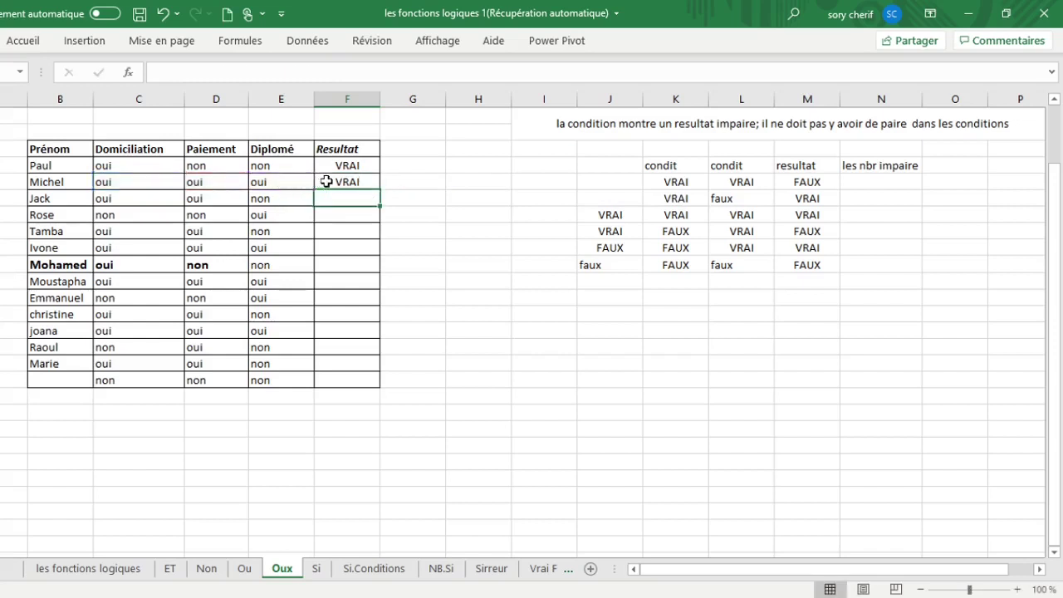
click(358, 179)
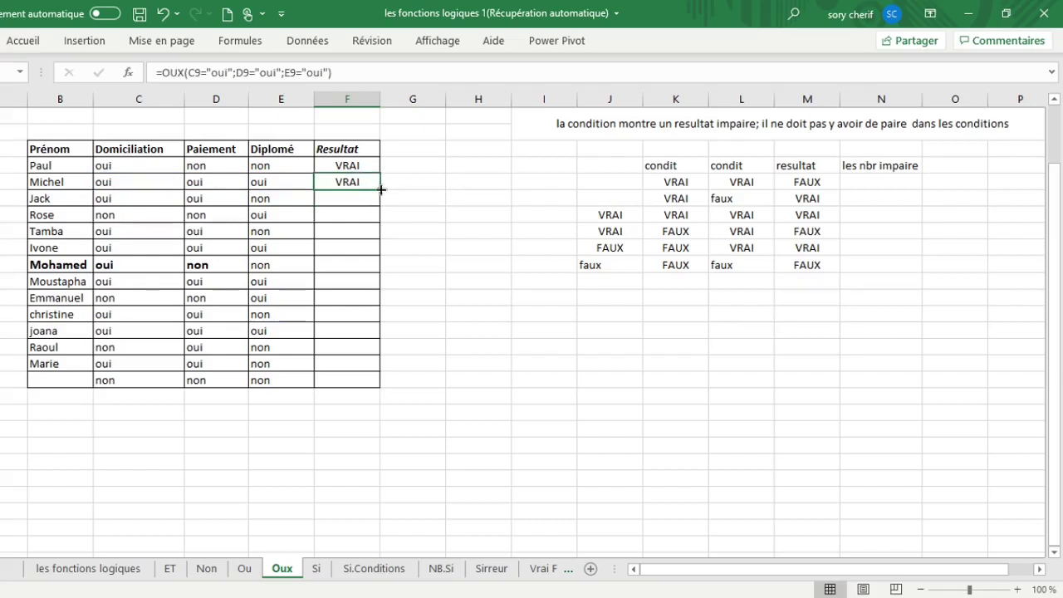
drag(381, 189, 362, 252)
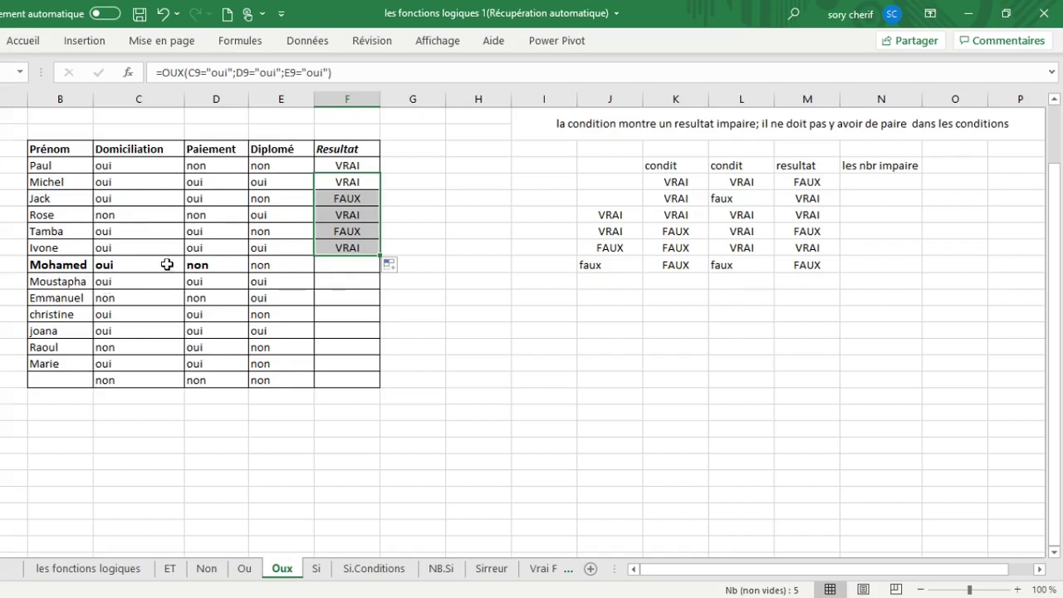
Start an SI formula in F14 with a nested OUX function as its logical test.
click(330, 266)
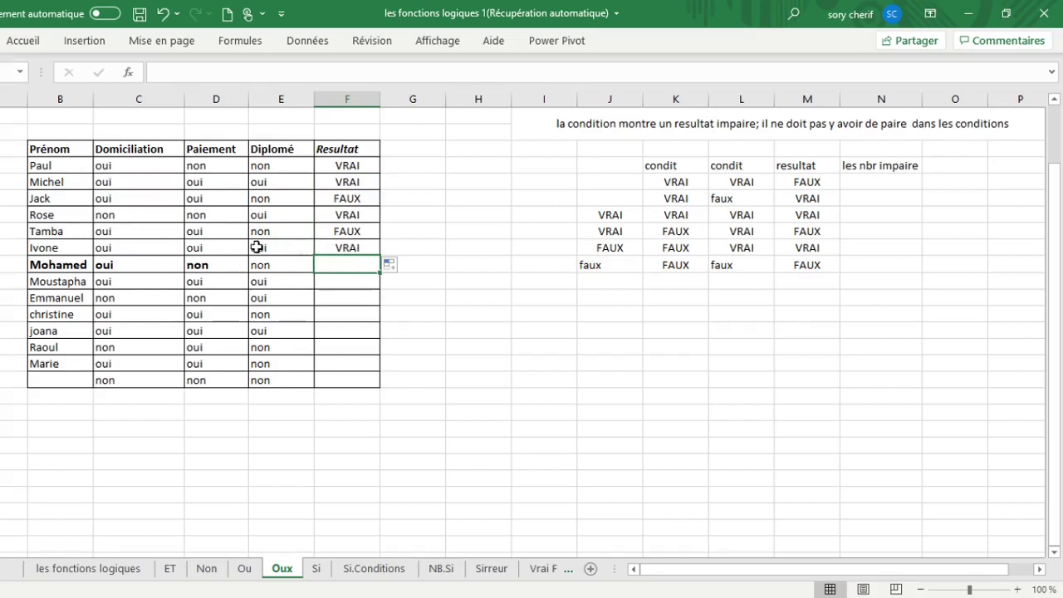
click(256, 247)
click(340, 266)
text(=)
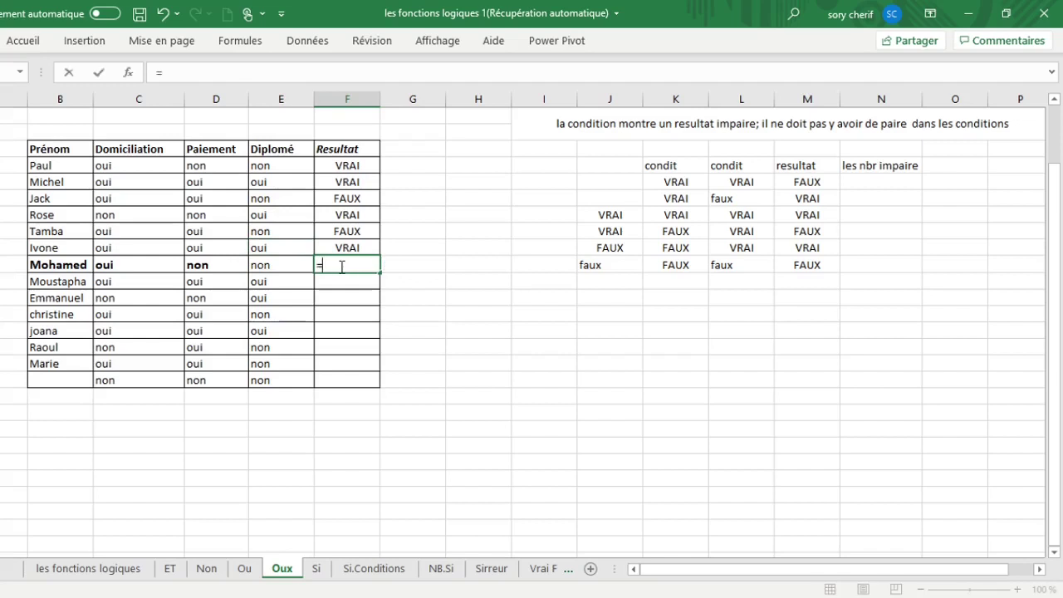
text(si)
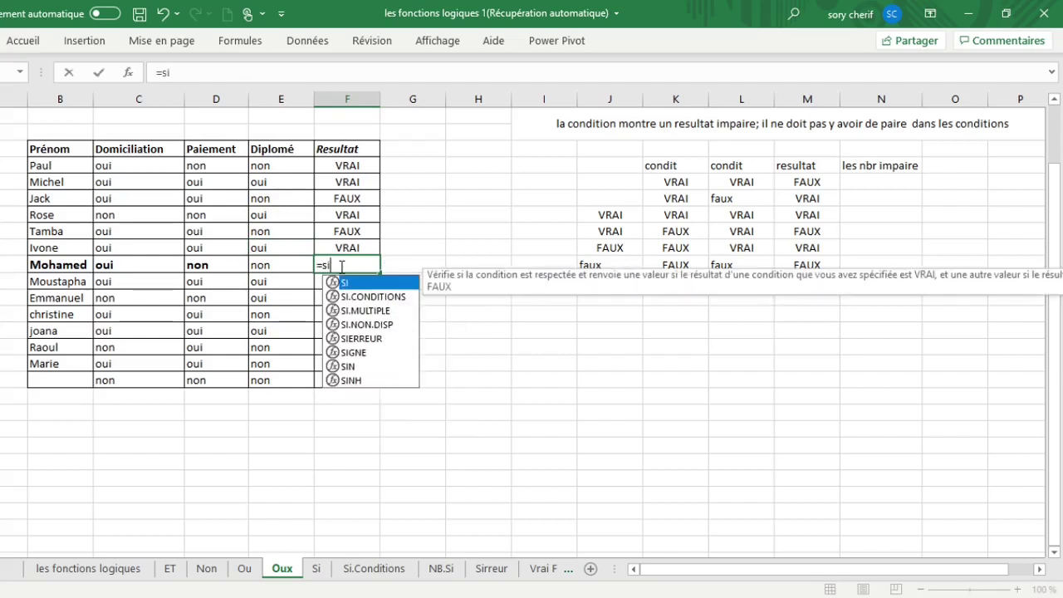
text(()
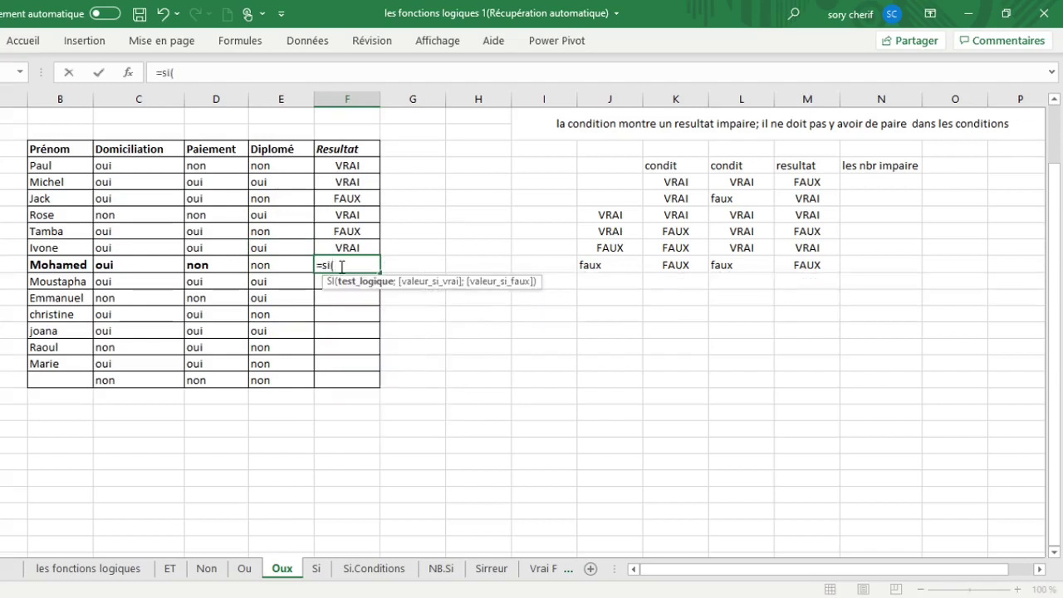
text(ou)
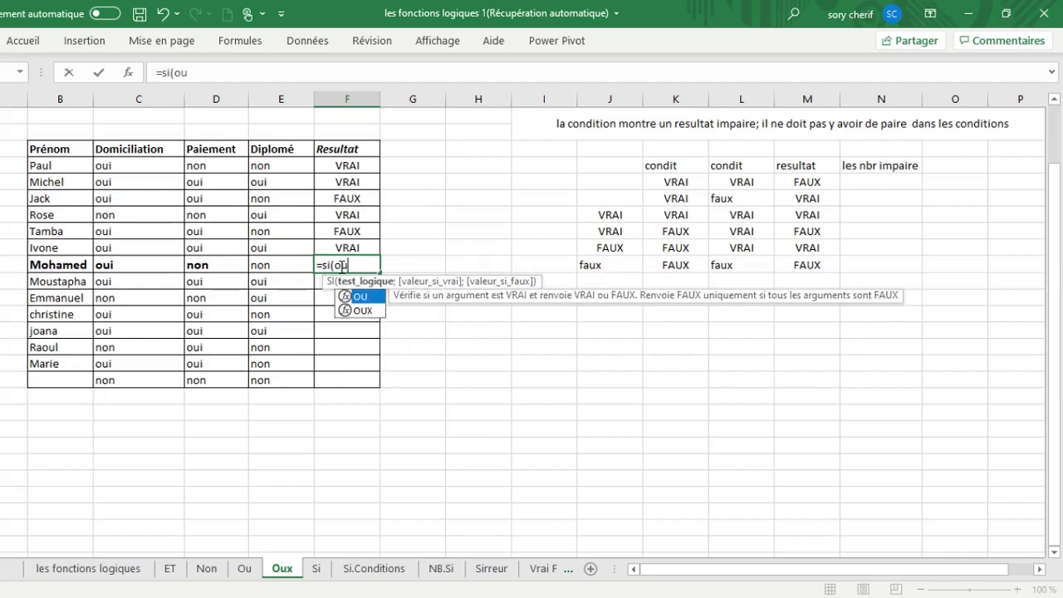
text(x)
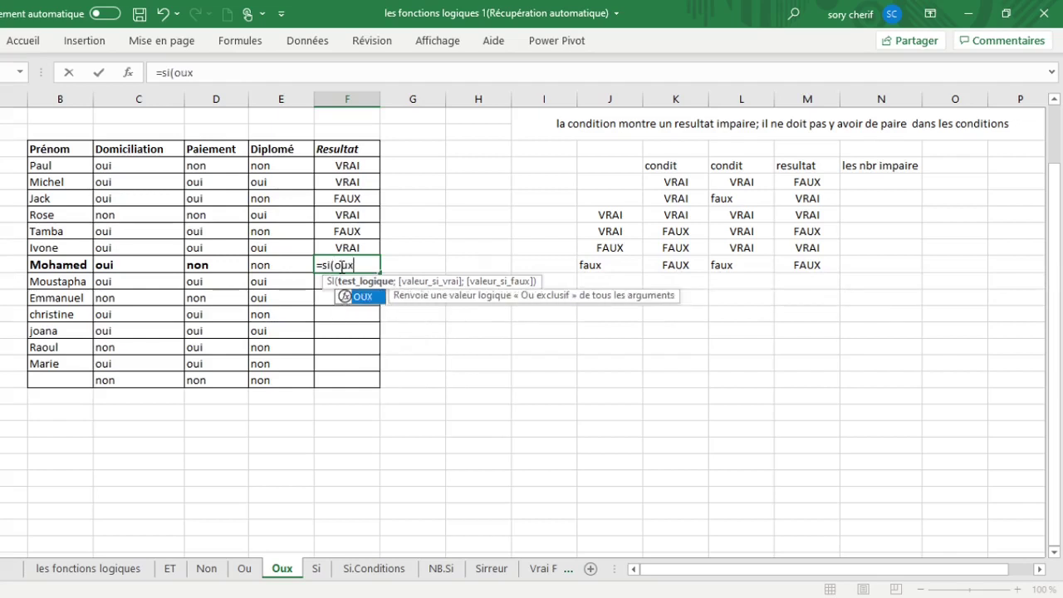
text(()
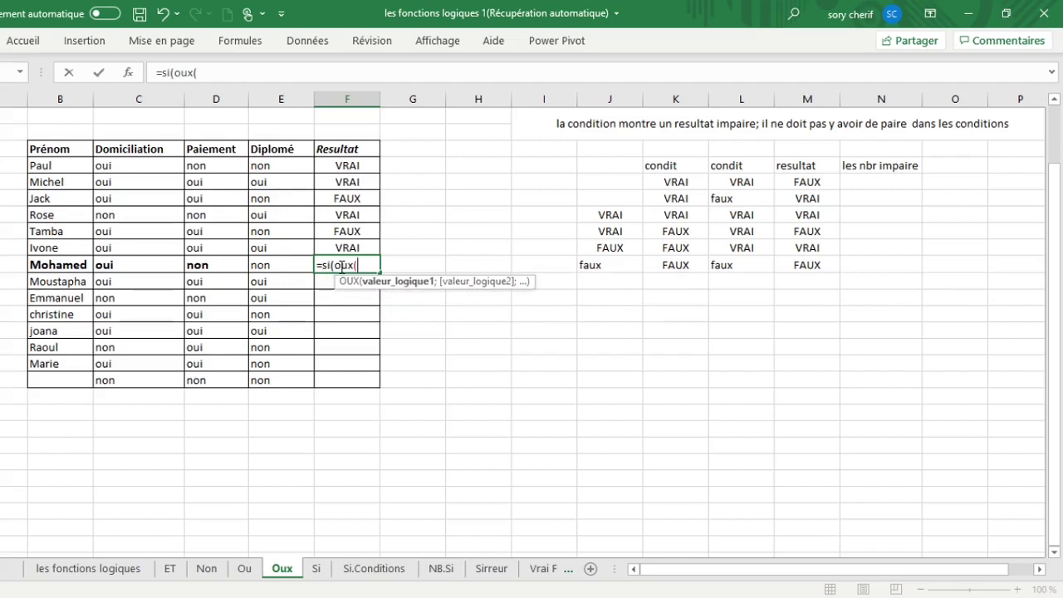
Enter C14="oui", D14="oui" and E14="oui" as the three conditions of the nested OUX function in F14, and close that function.
click(109, 268)
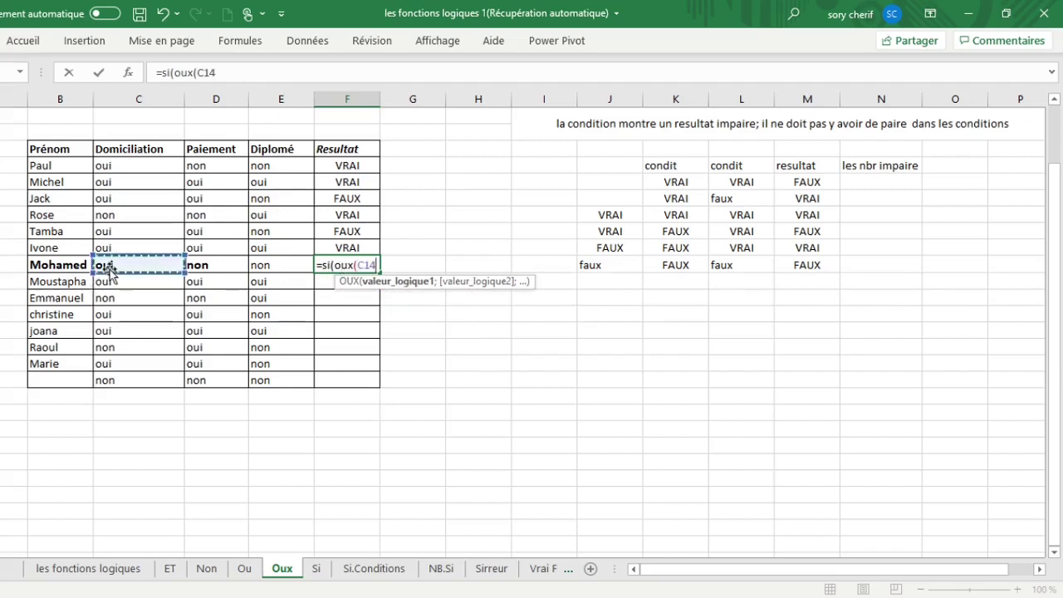
text(=)
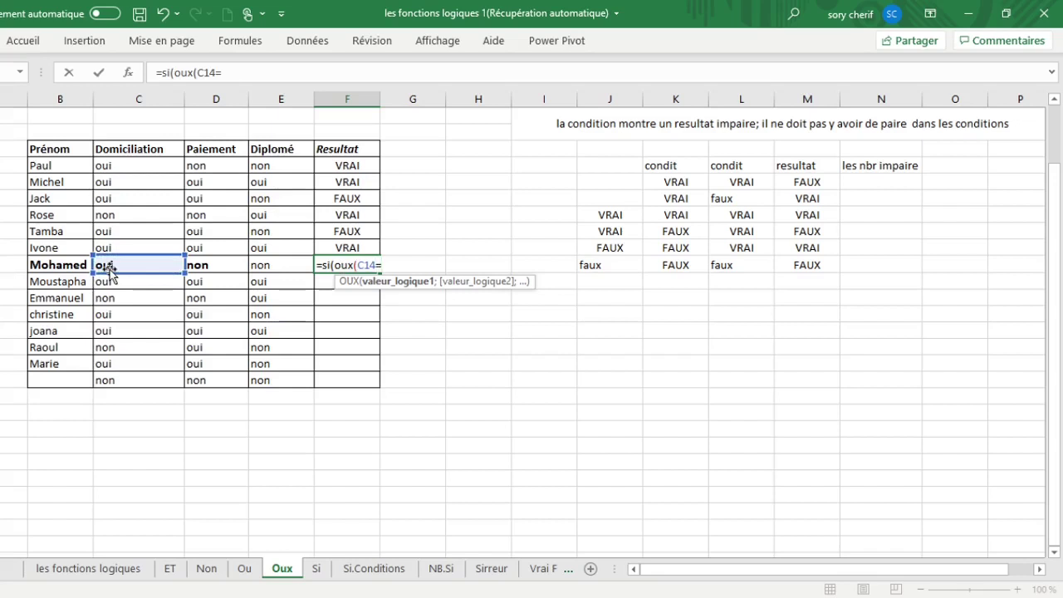
text("oui";)
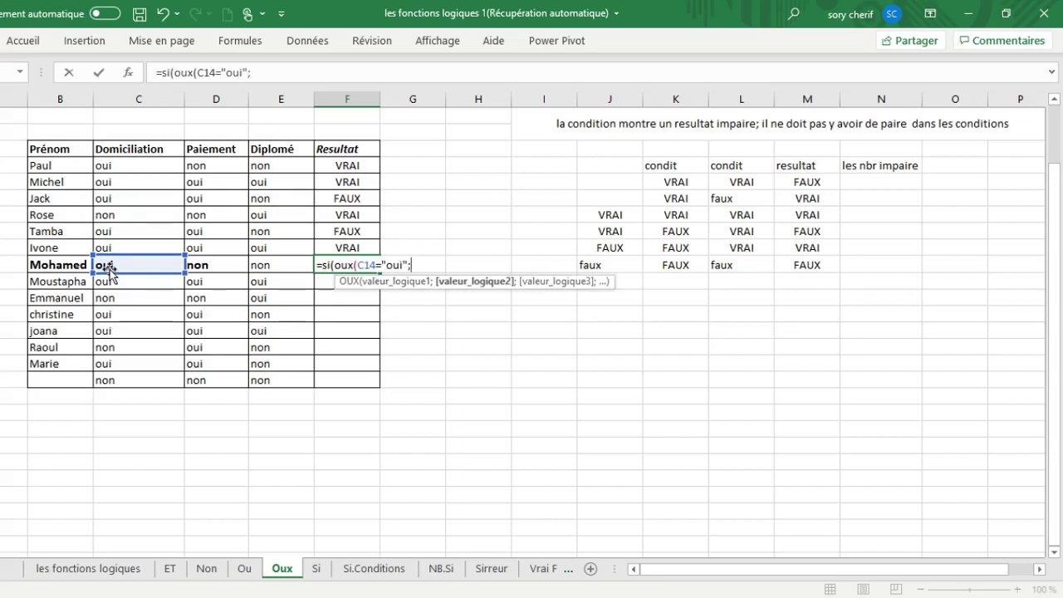
click(209, 264)
text(=)
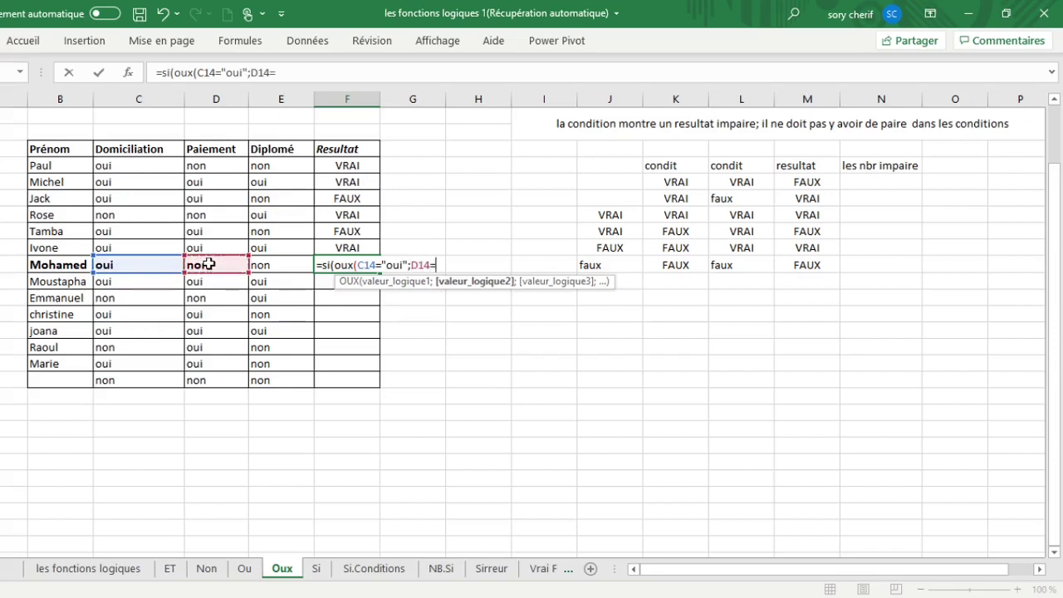
text("oui";)
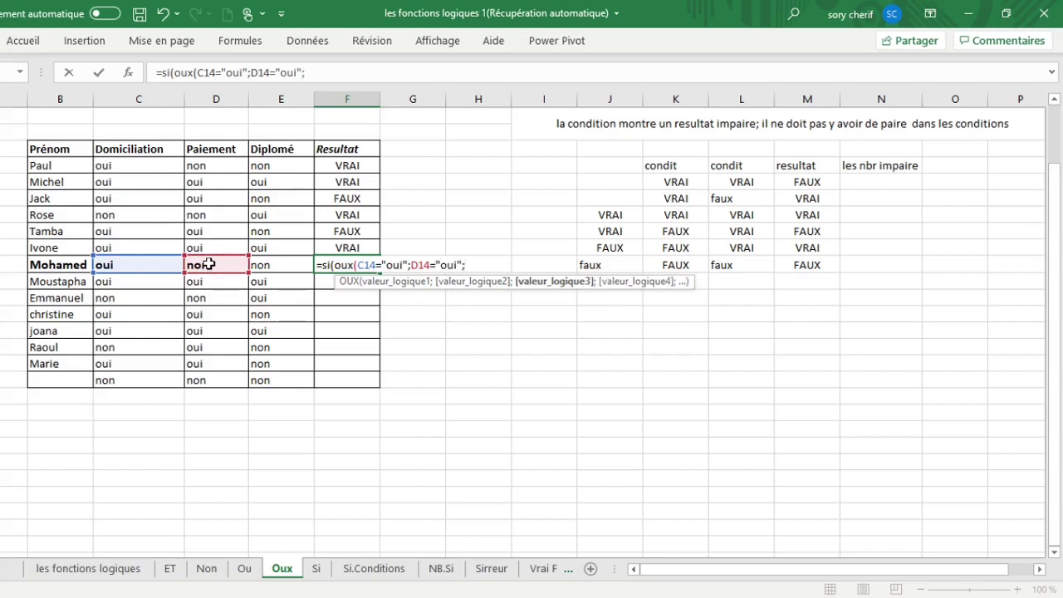
click(258, 265)
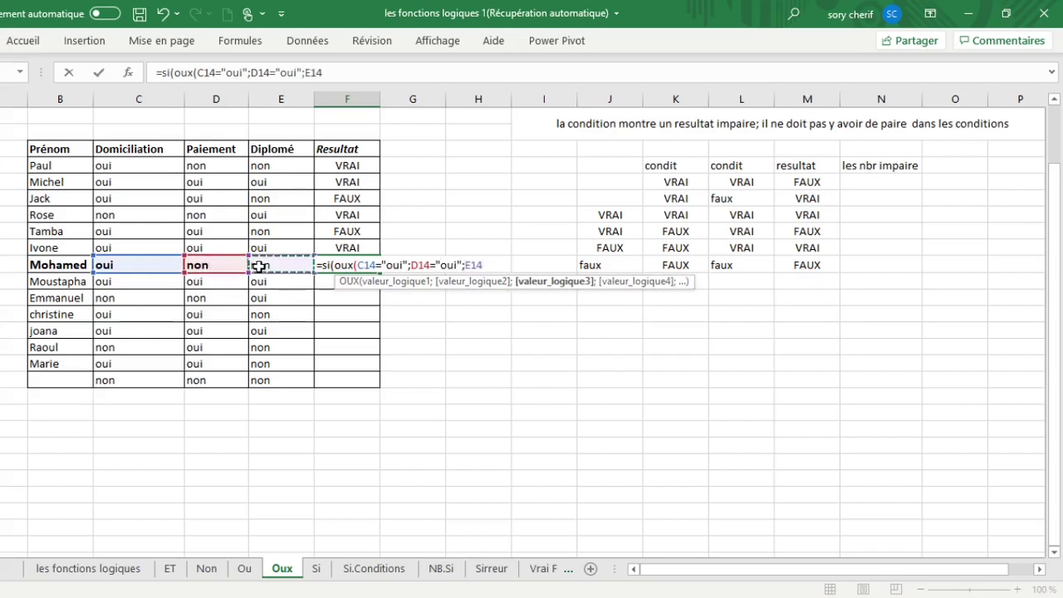
text(="oui)
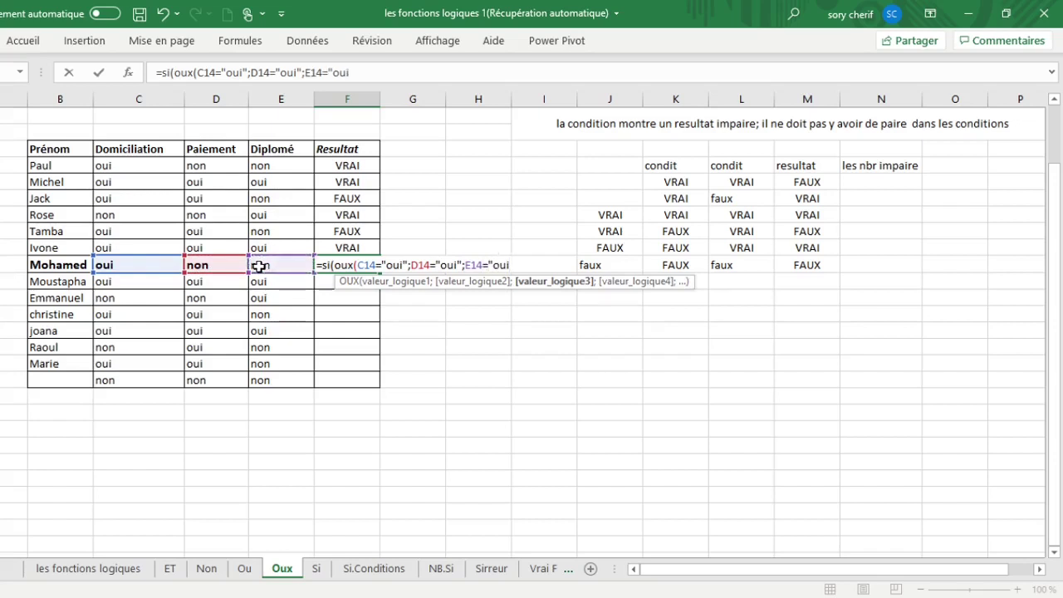
text("))
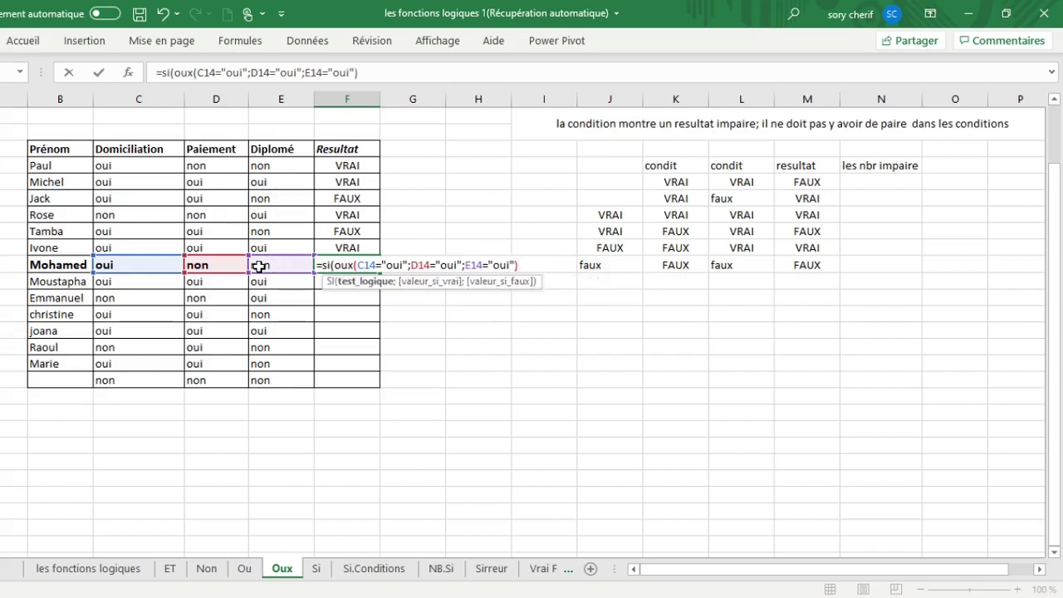
Complete the SI formula in F14 with "retenue" if true and "rejeté" if false, and copy it down through F21.
text(;)
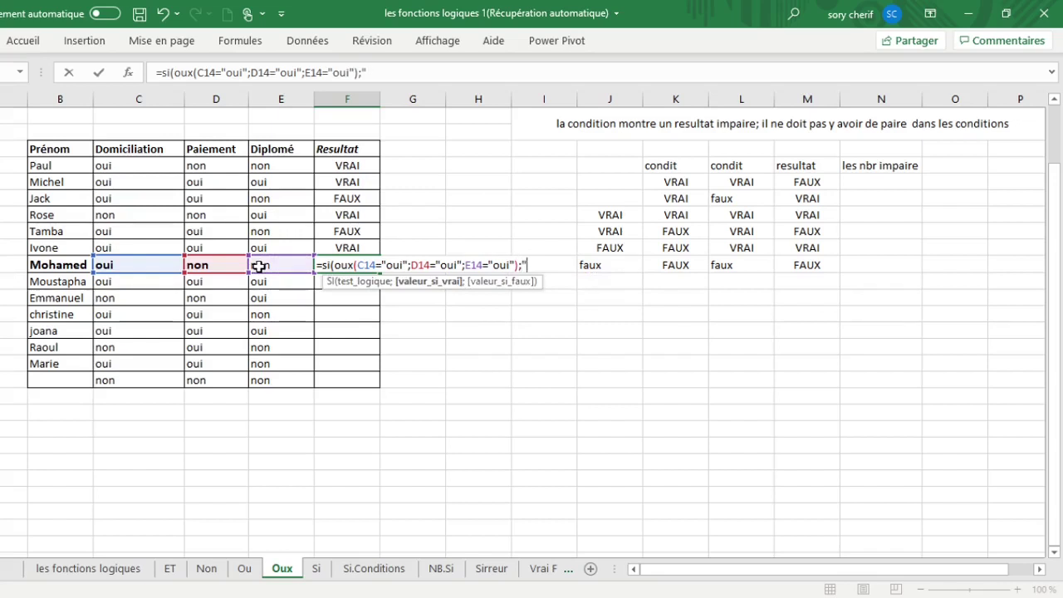
text("retenue)
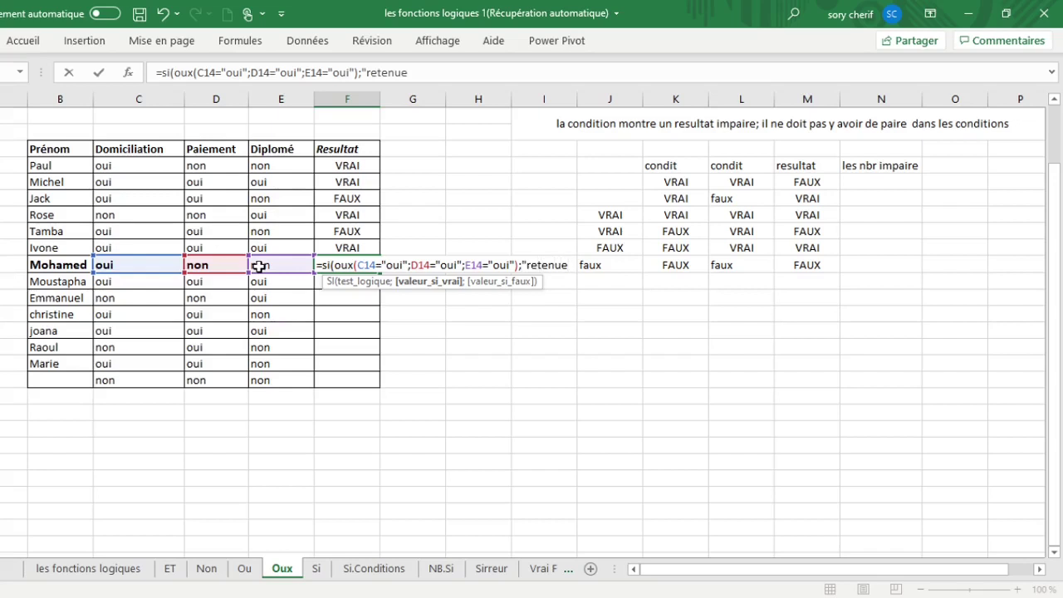
text(";)
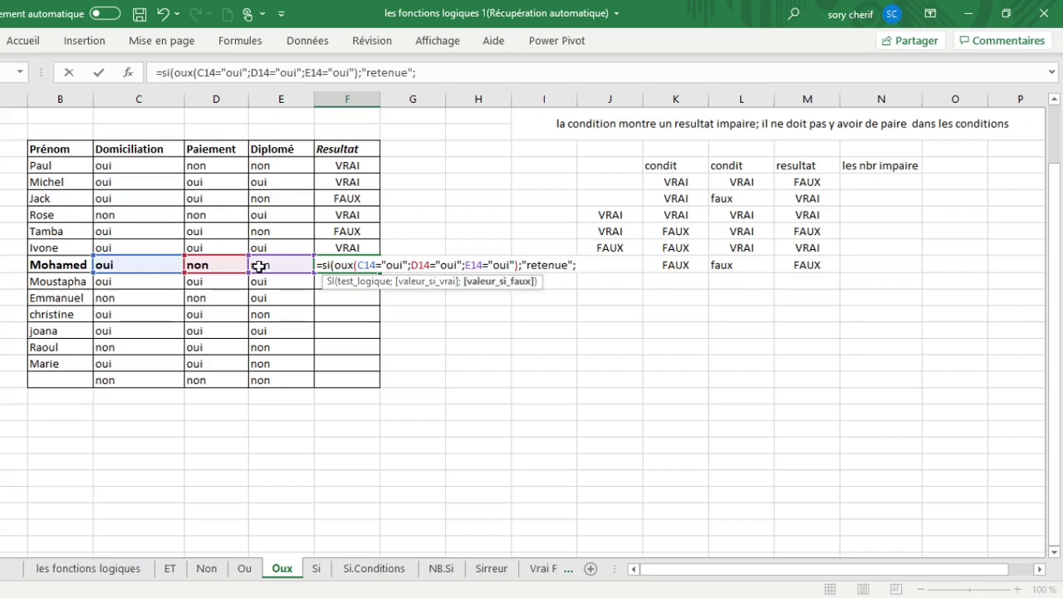
text("rejeté")
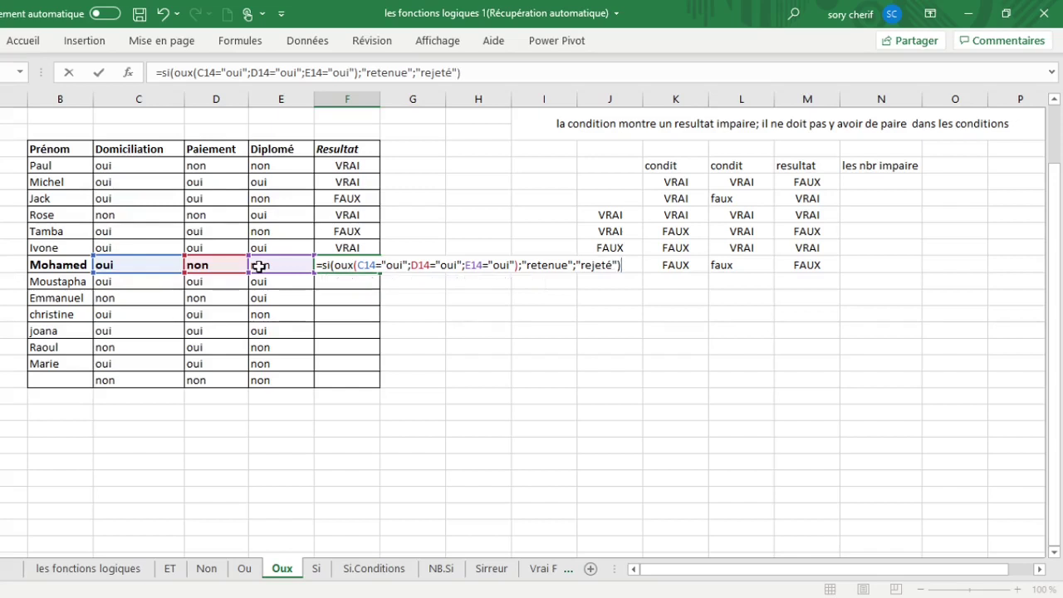
key(Return)
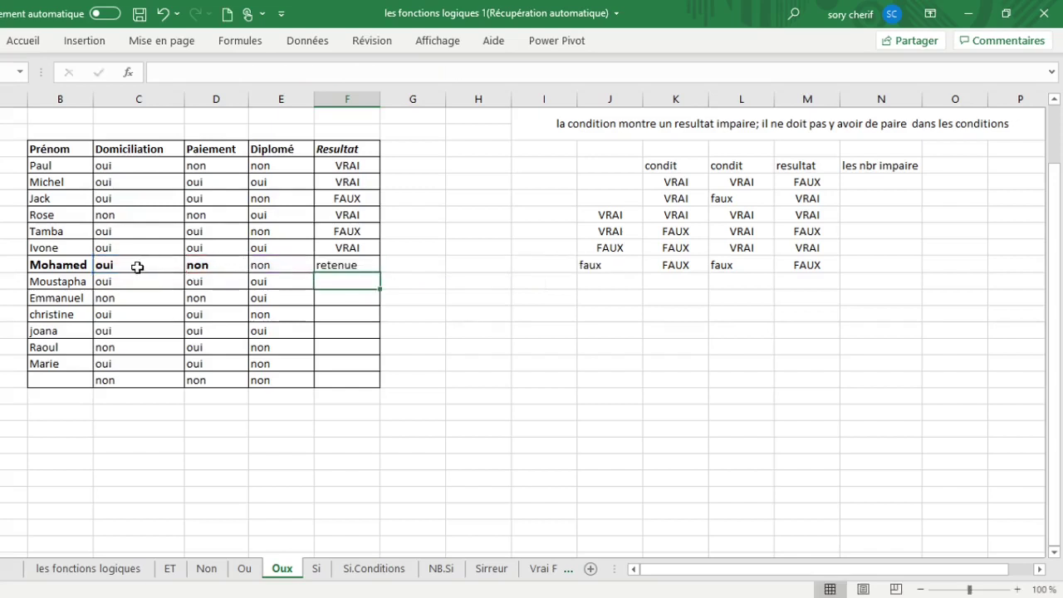
click(351, 265)
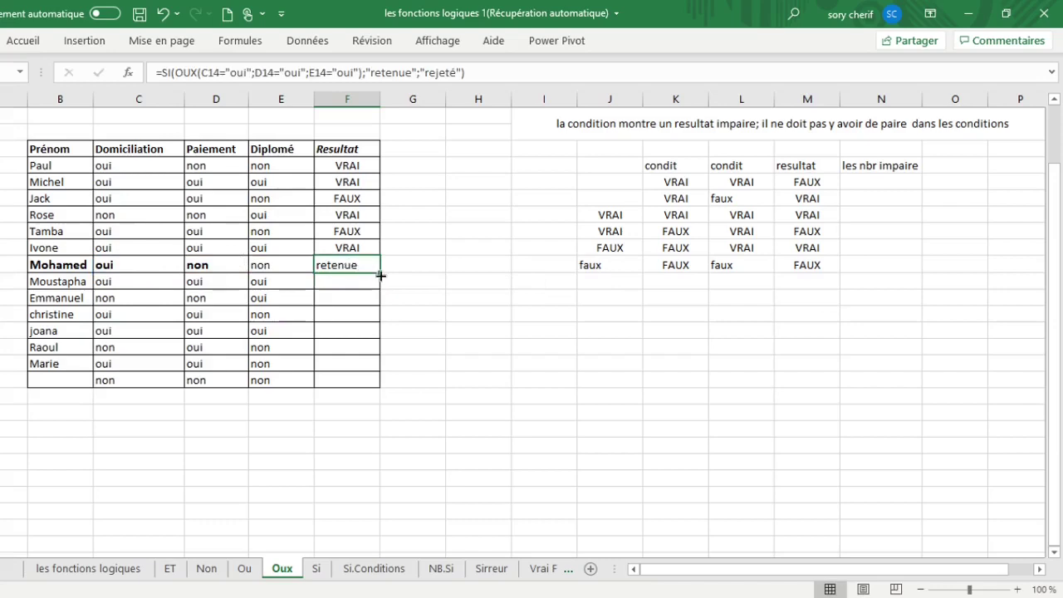
drag(375, 273, 372, 396)
scroll(373, 397, down, 2)
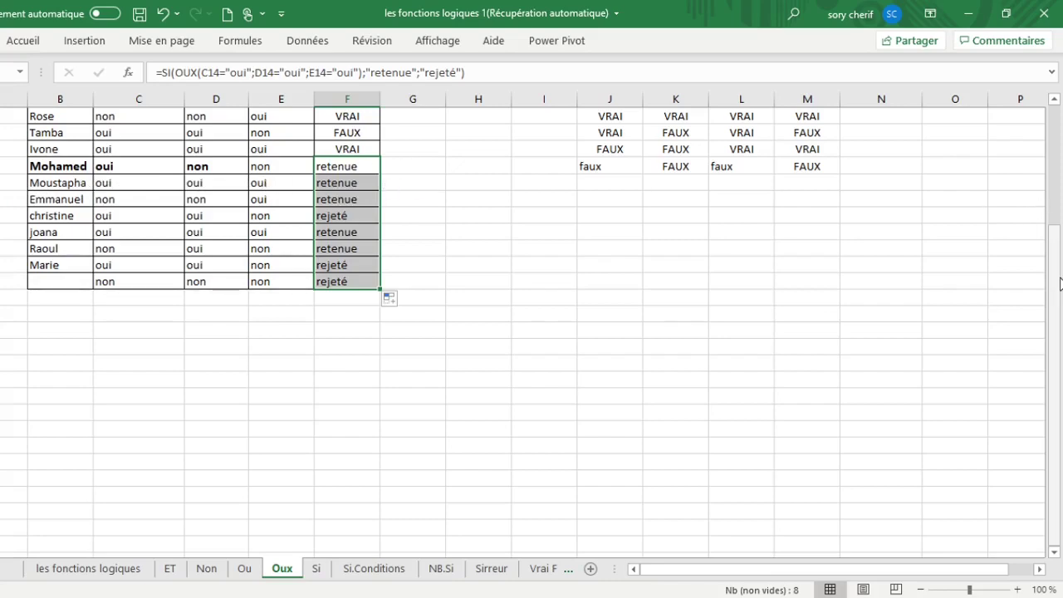
drag(1056, 289, 1059, 235)
On the Si sheet, start an SI formula in E4 with C4>D4 as its logical test.
click(315, 569)
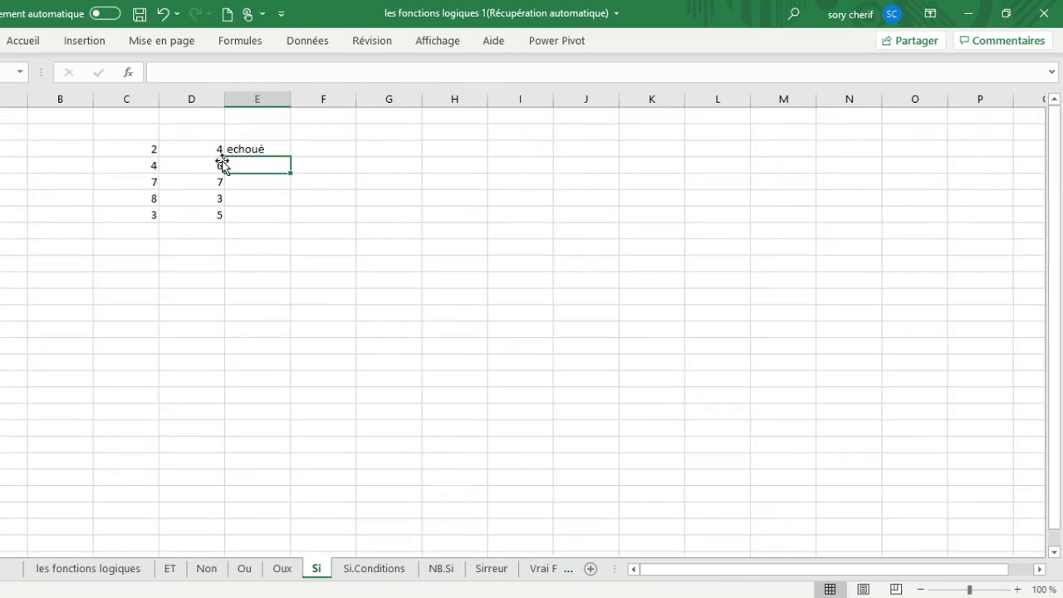
text(=)
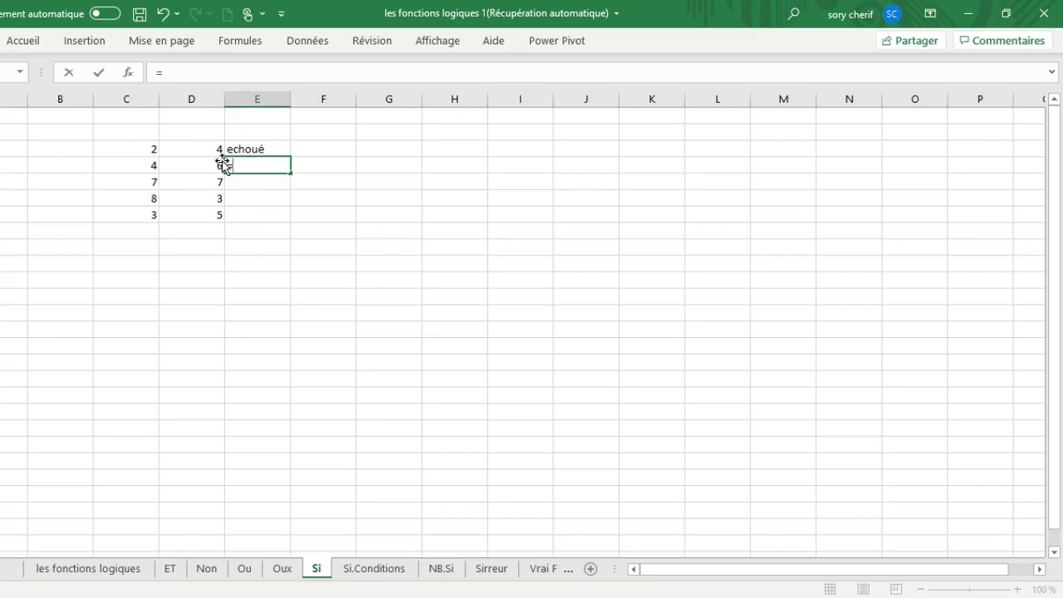
text(si)
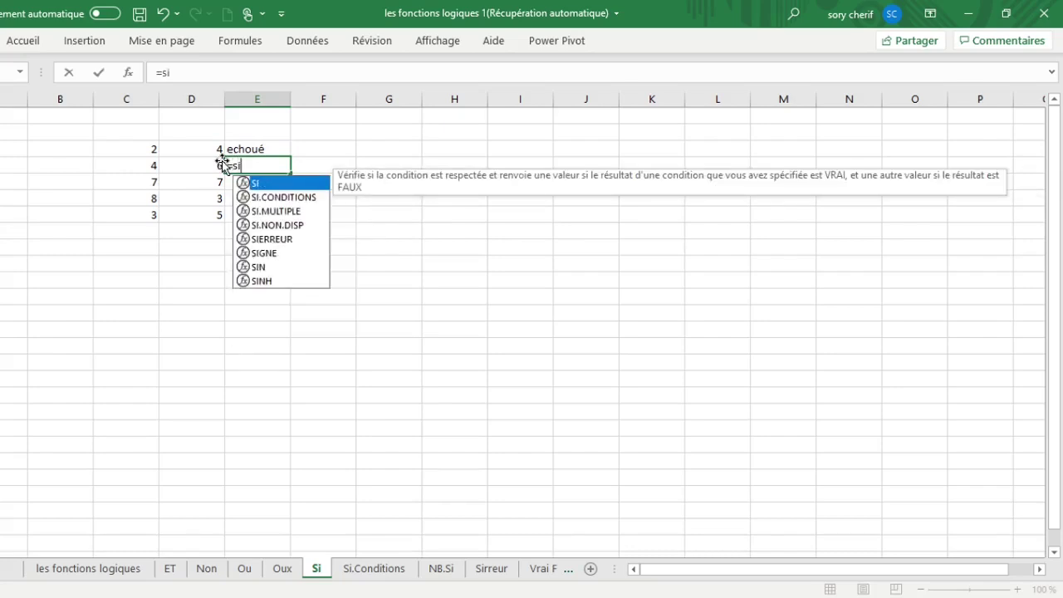
text(()
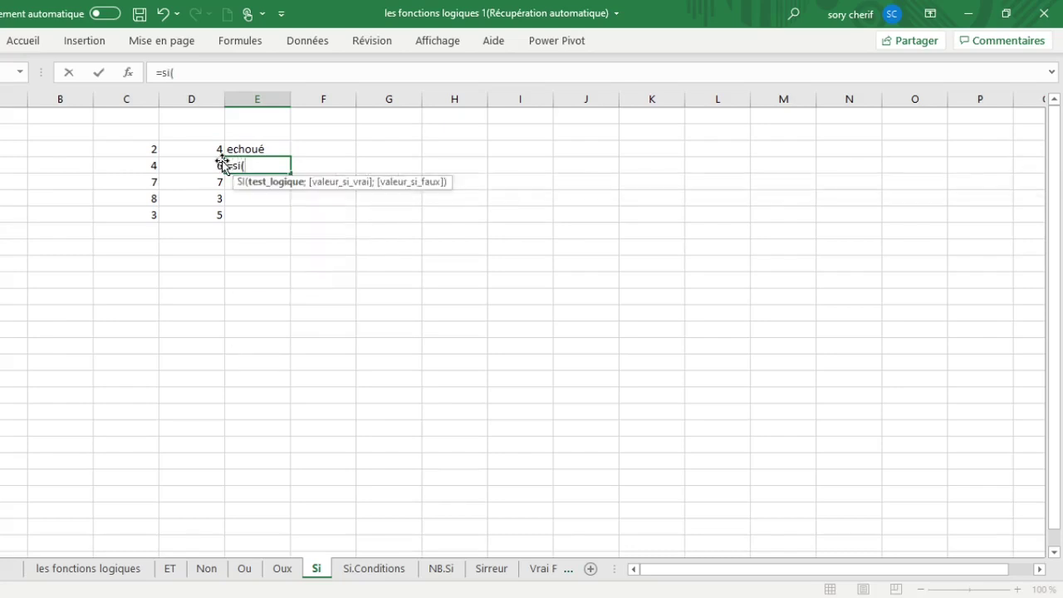
click(142, 168)
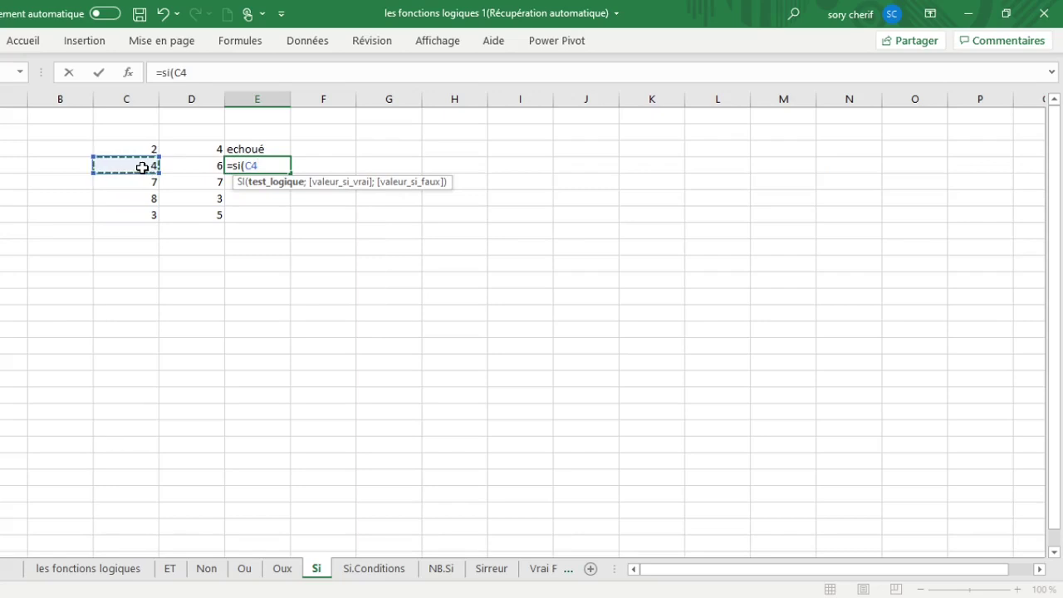
text(.)
key(BackSpace)
text(>)
click(194, 168)
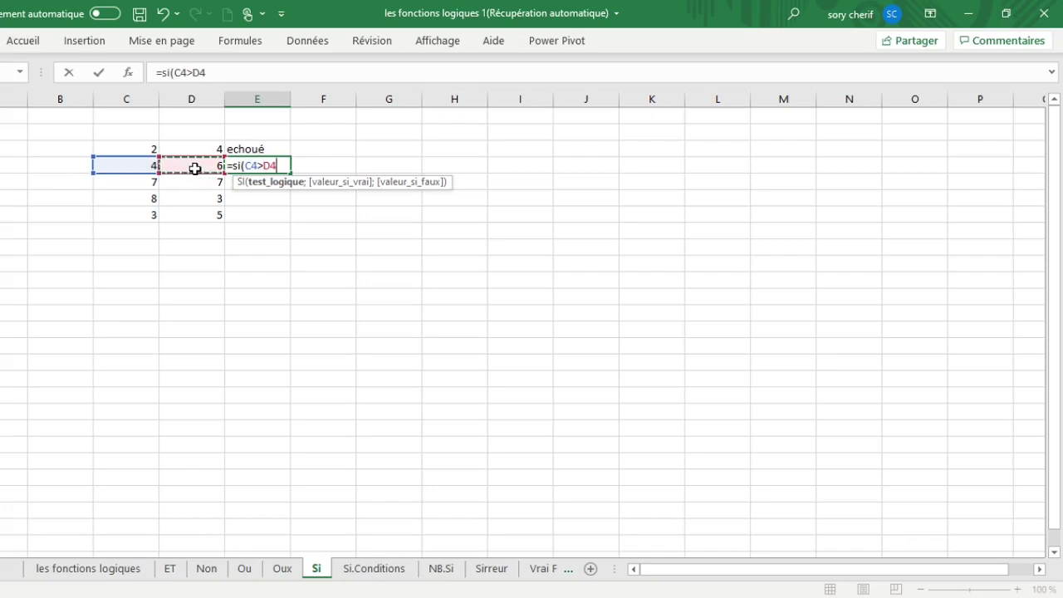
text(;)
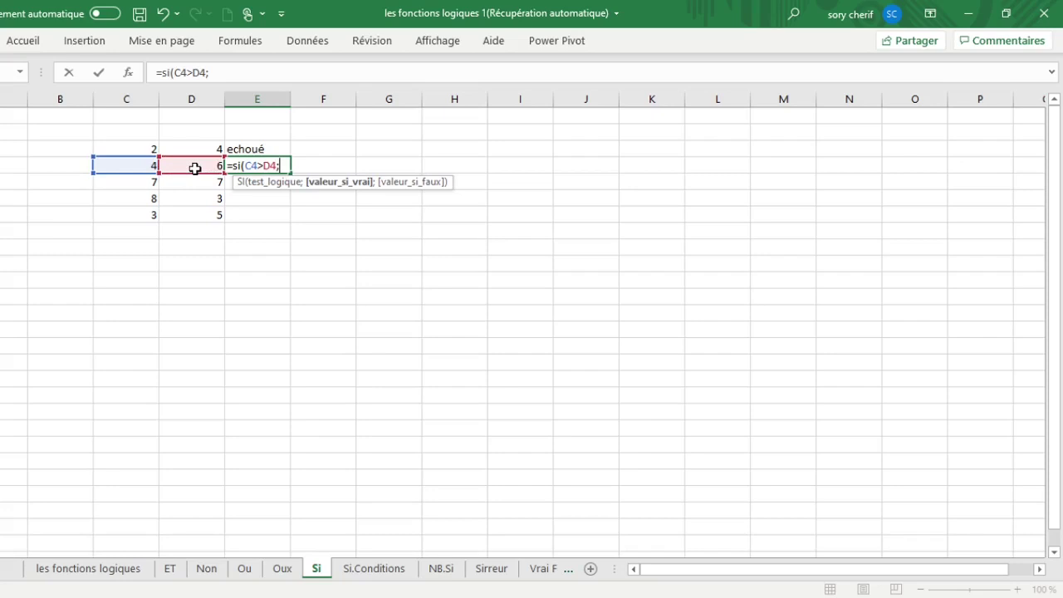
Complete the SI formula in E4 with "admise" if true and "echoué" if false, and copy it down through E7.
text("admise";)
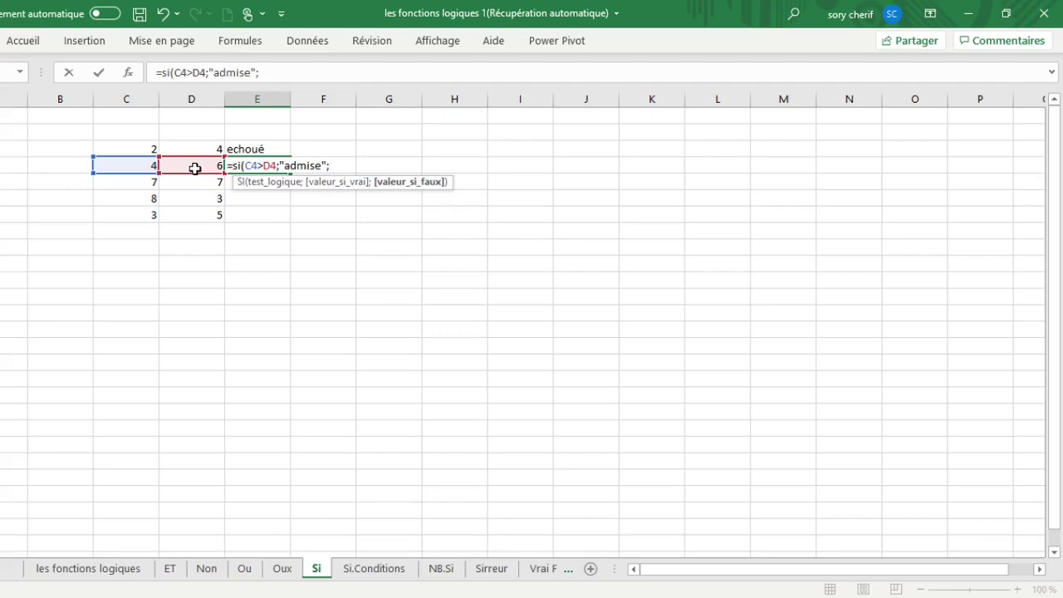
text(e)
key(BackSpace)
text("echoué"))
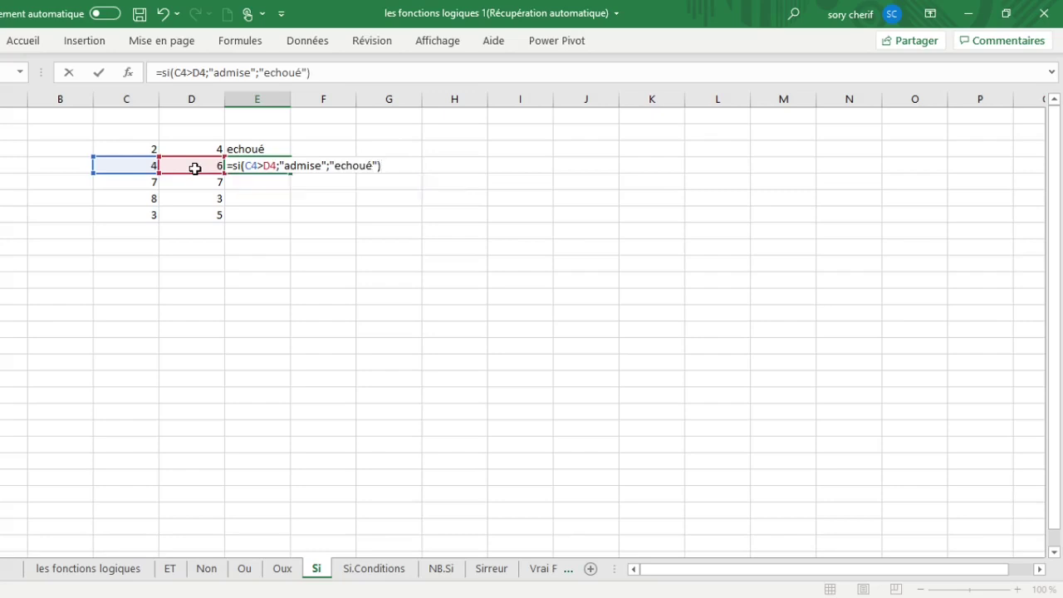
key(Return)
click(258, 163)
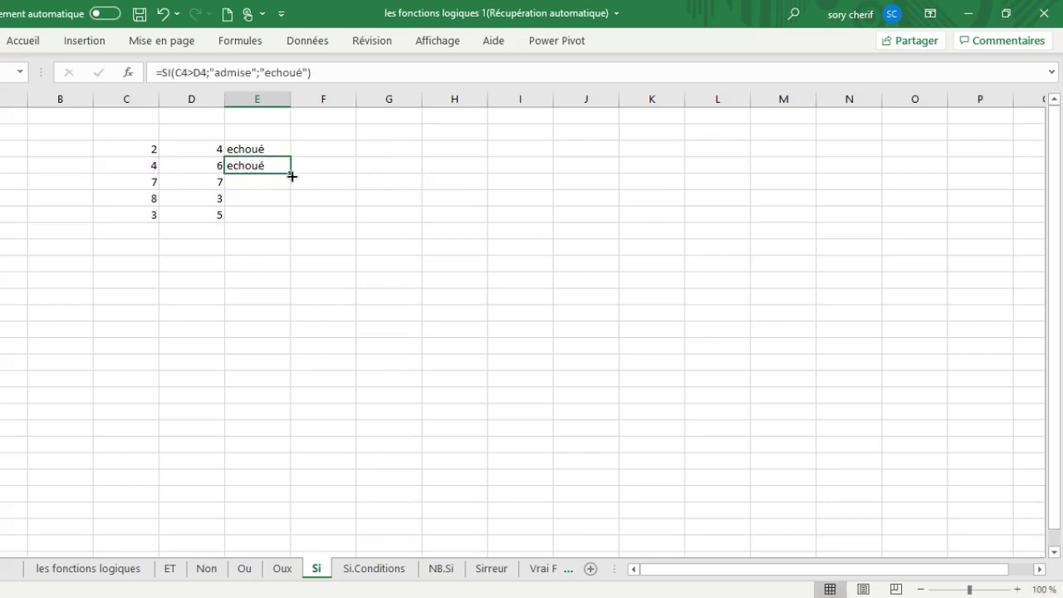
drag(290, 172, 273, 223)
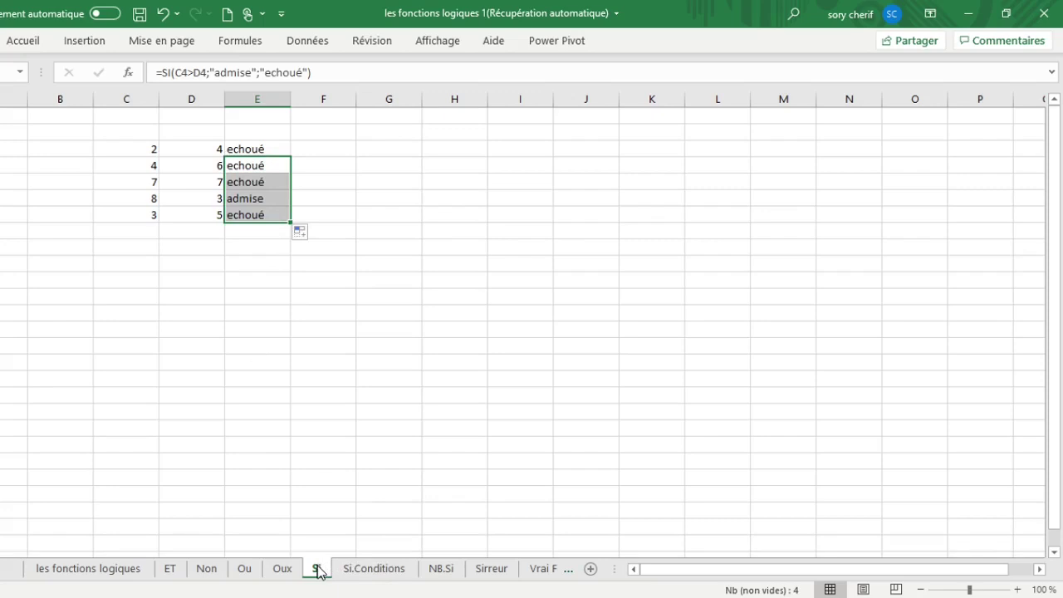
On the Si.Conditions sheet, start a SI.CONDITIONS formula in F6, leaving its first test empty.
click(375, 570)
scroll(315, 299, down, 1)
click(316, 299)
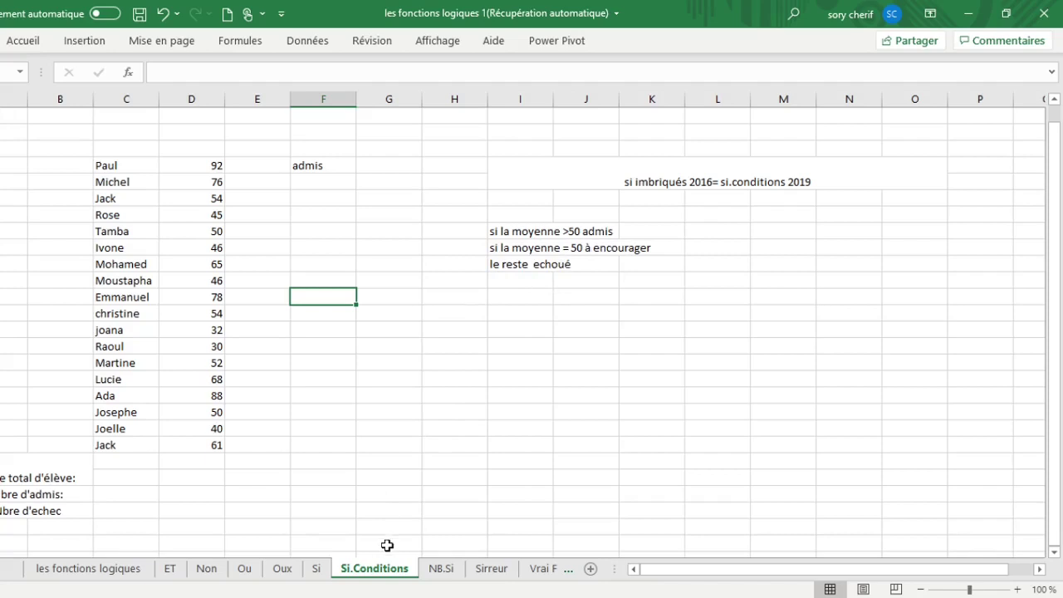
click(307, 180)
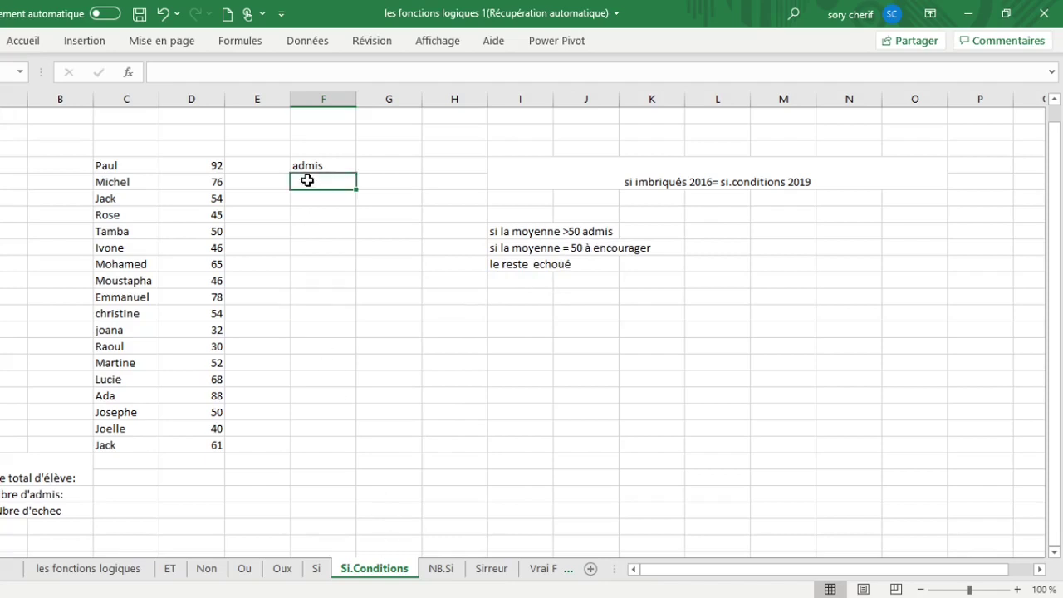
text(=)
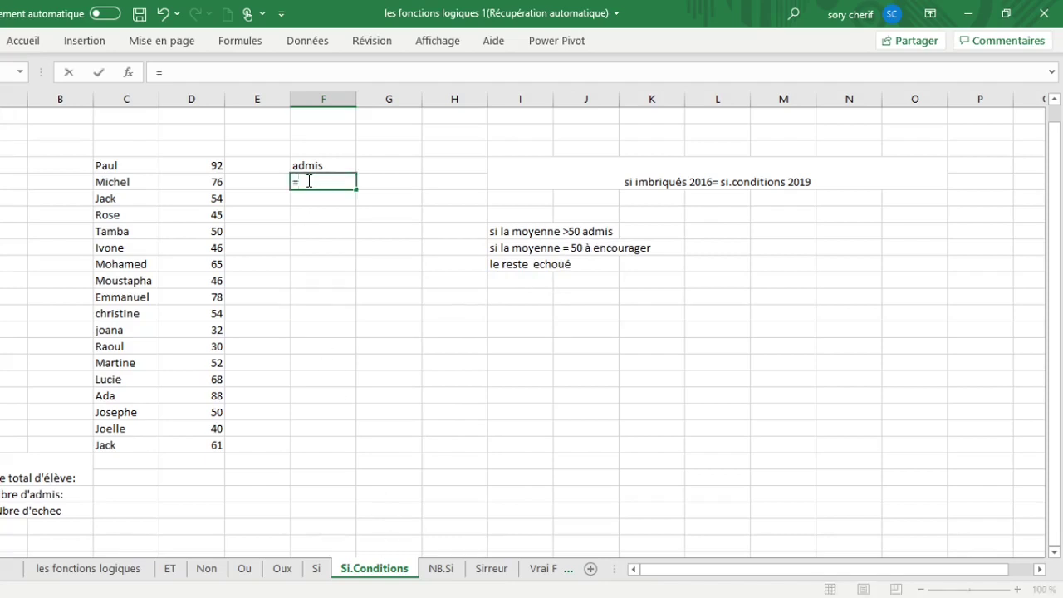
text(si)
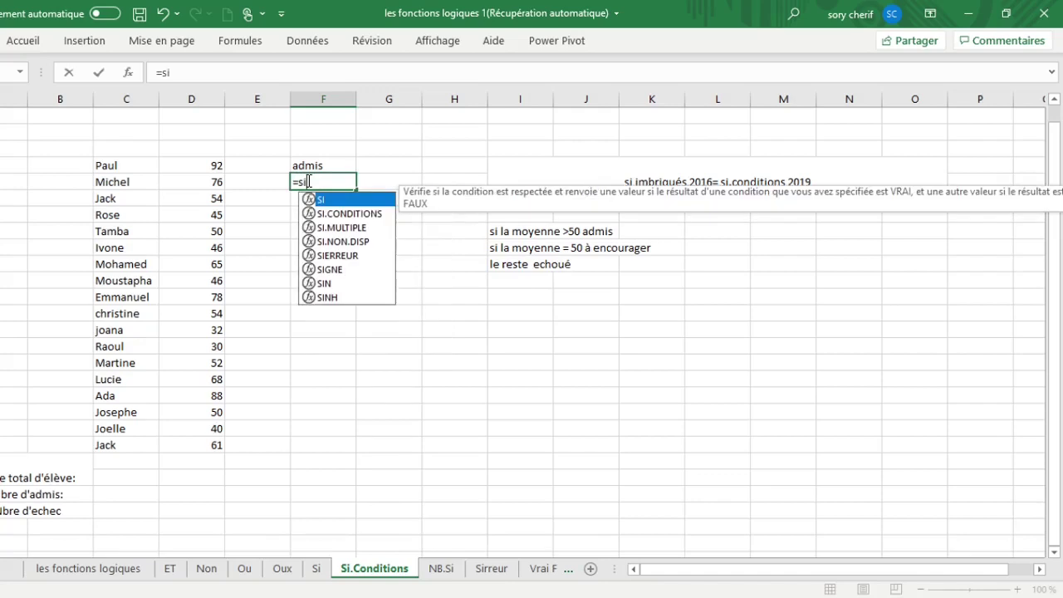
double_click(334, 213)
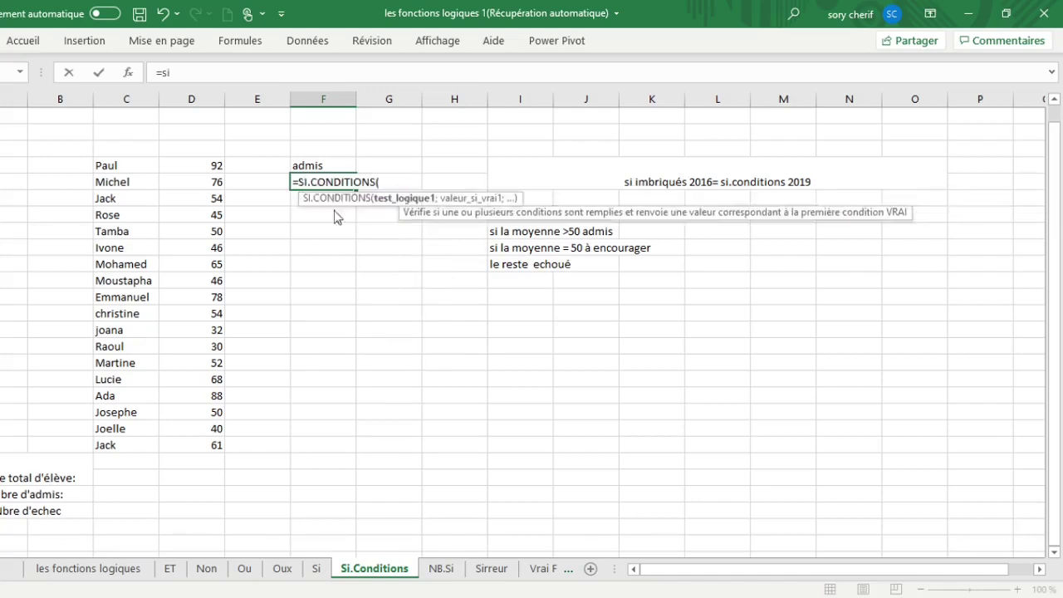
Set the first test of the SI.CONDITIONS formula in F6 to D6>50 with "admis" as its result.
click(209, 181)
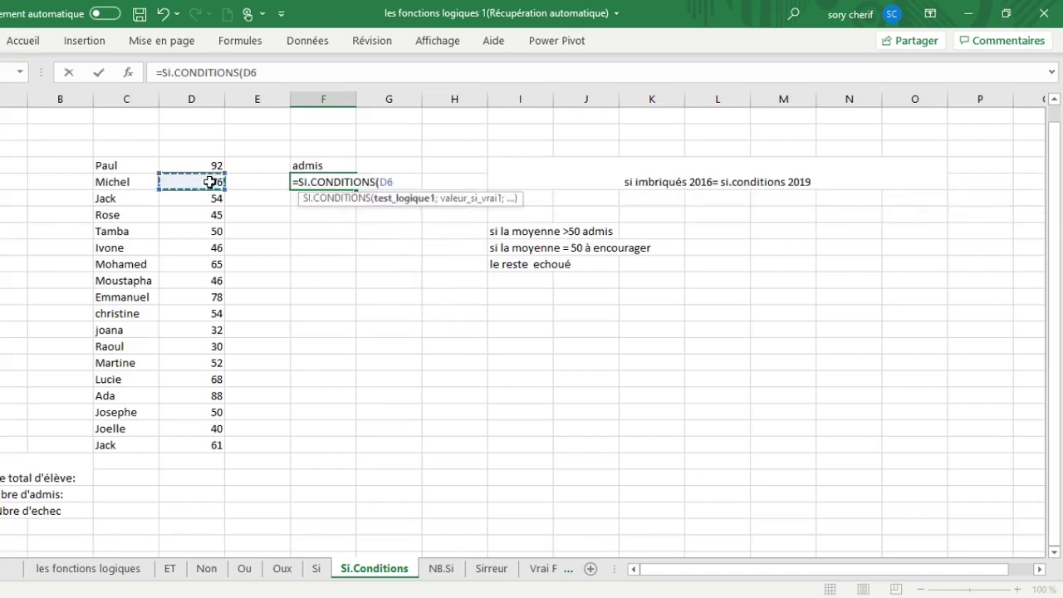
text(=)
key(BackSpace)
text(>50)
text(;)
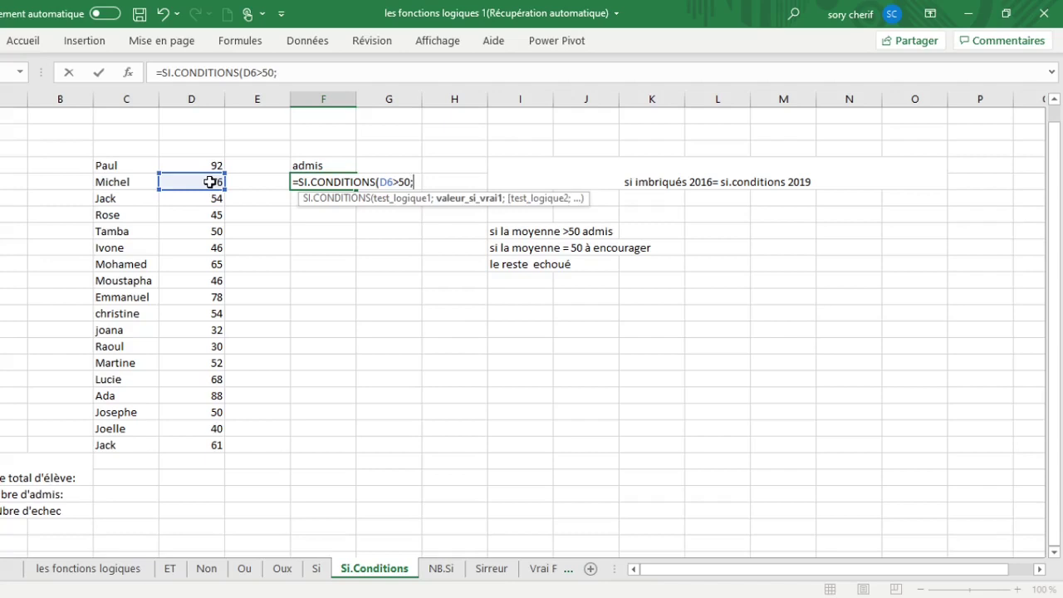
text("admis";)
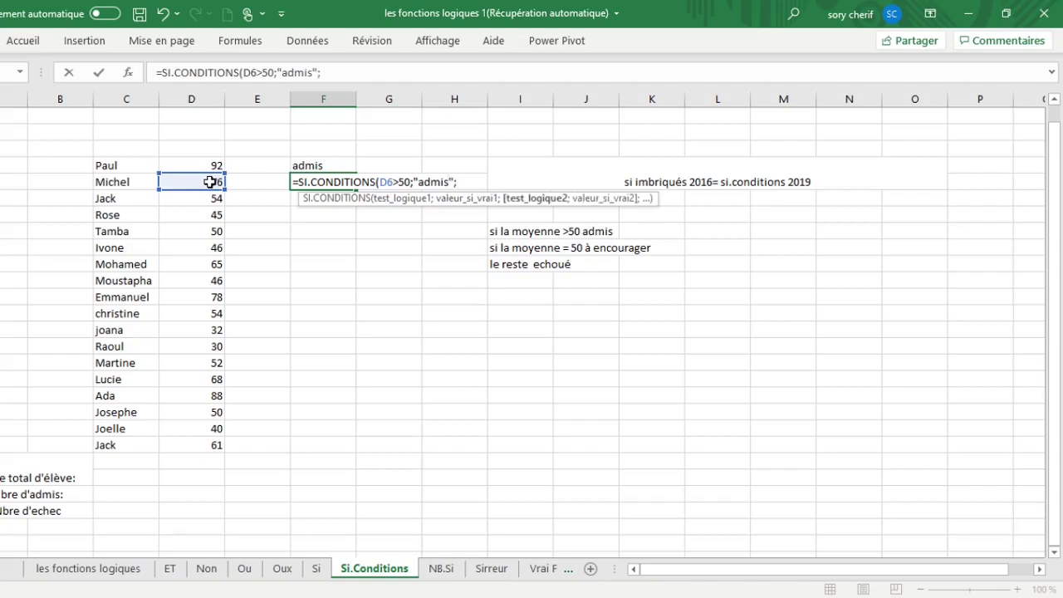
Add D6=50 as the second test of the F6 formula, with "encourager" as its result.
click(204, 182)
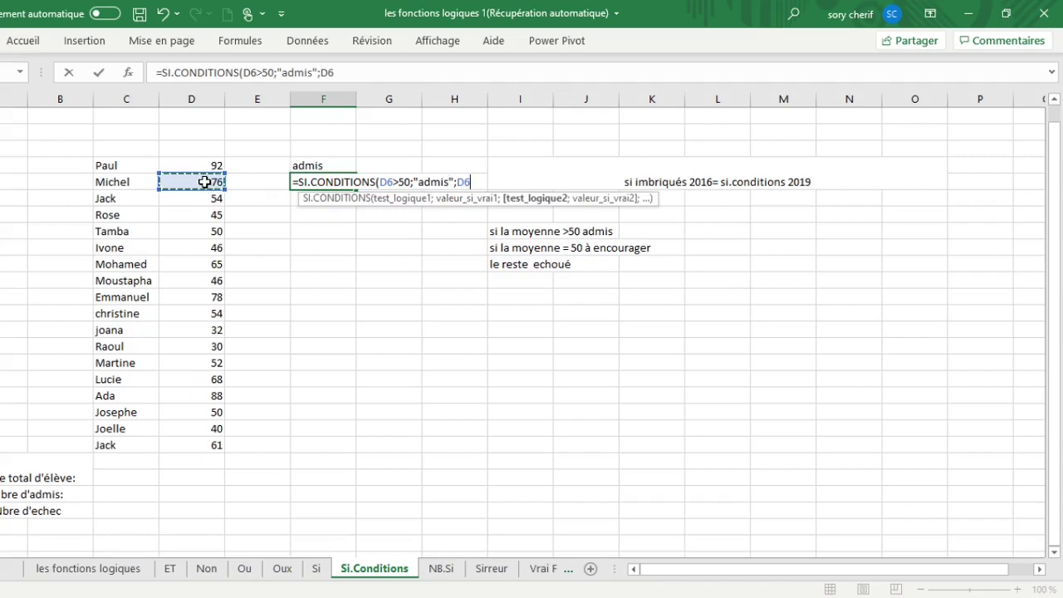
text(=50;)
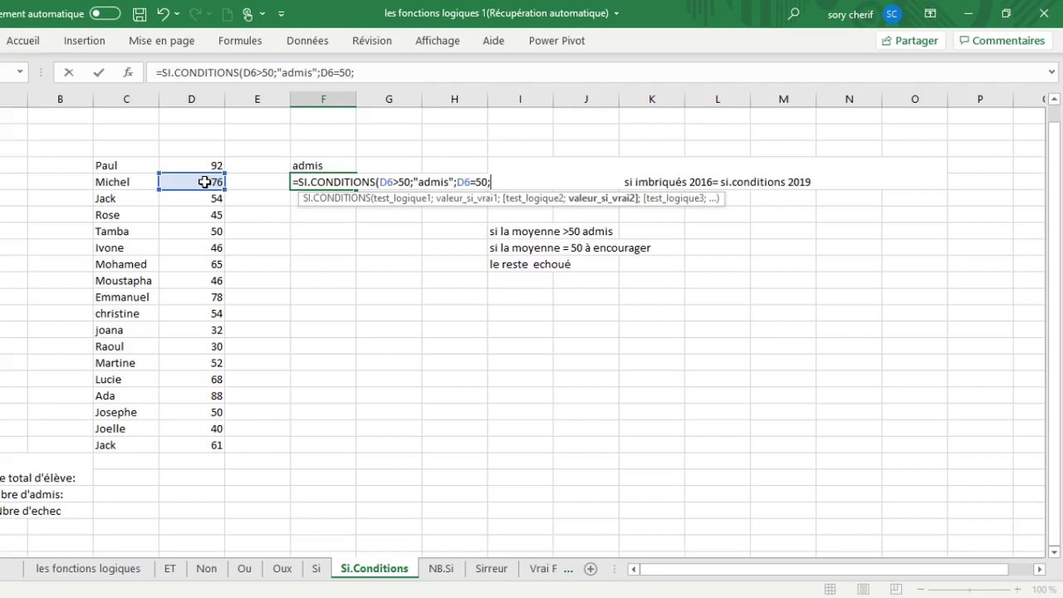
text("encourag)
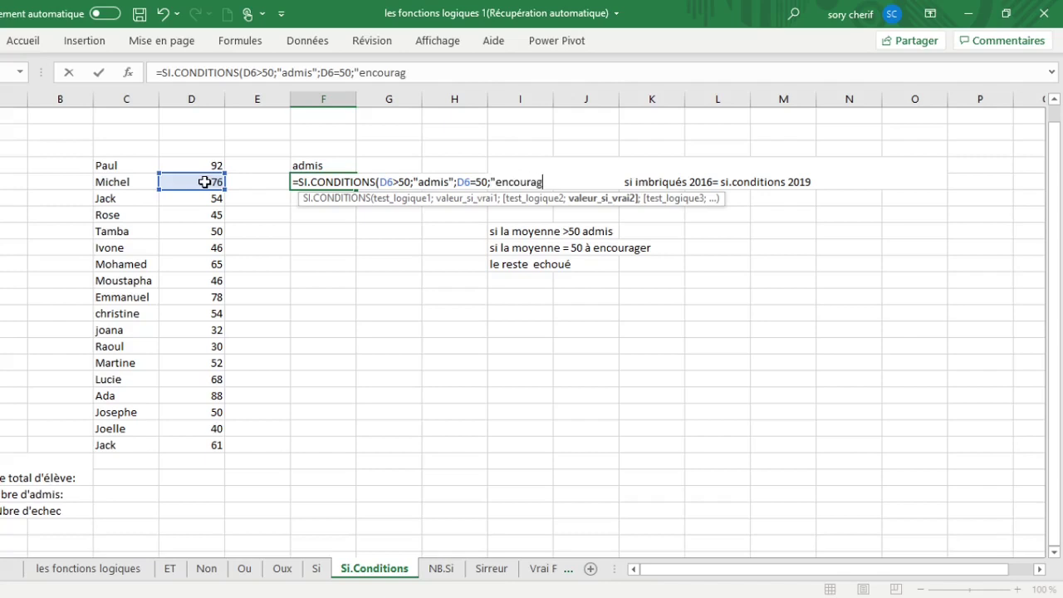
text(er";)
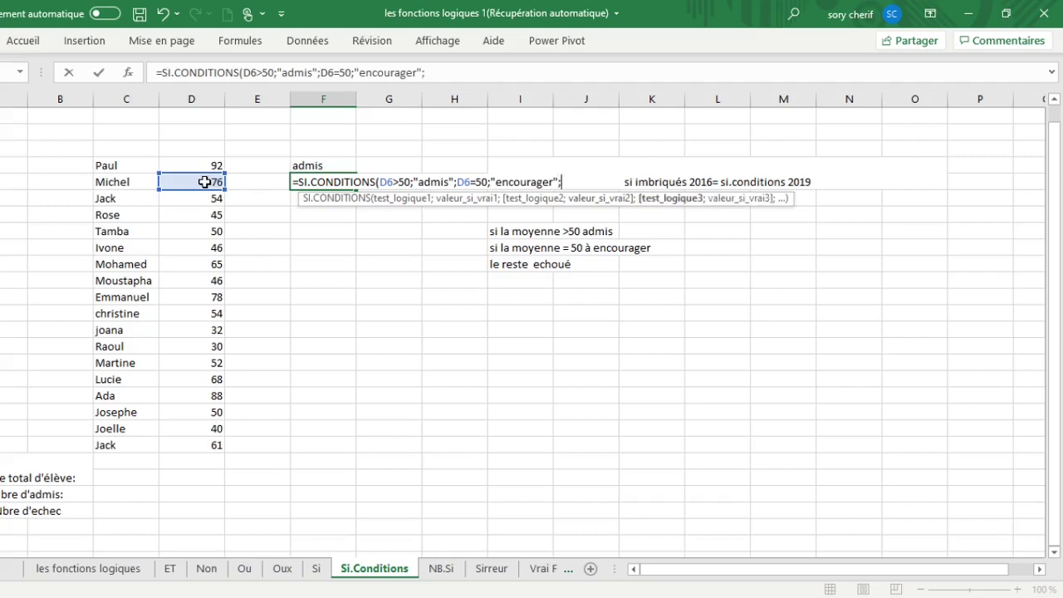
Complete the F6 formula with a third test, D6<50, returning "echoué".
click(211, 181)
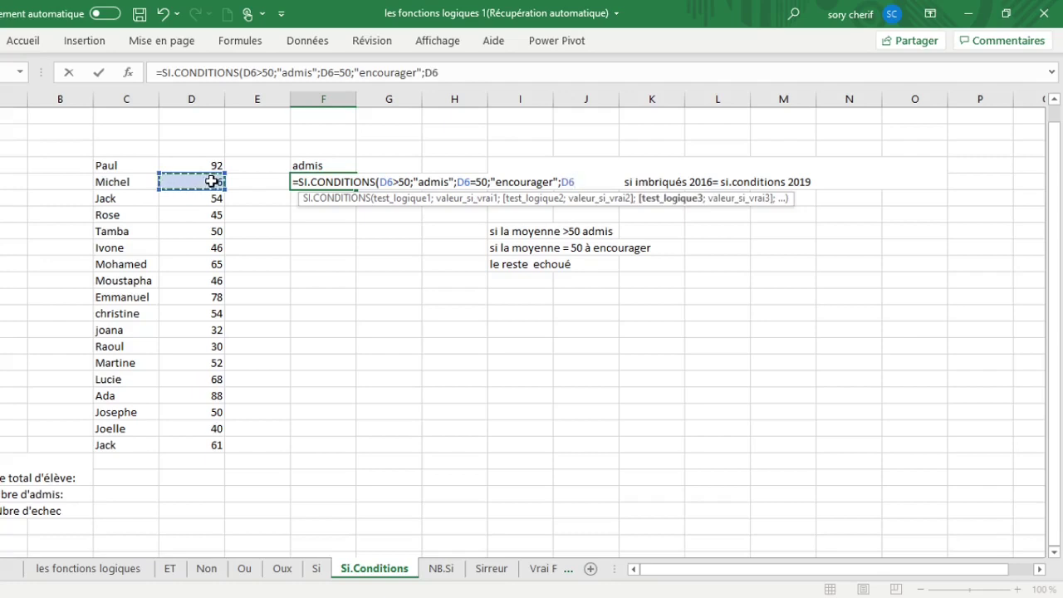
text(<50;)
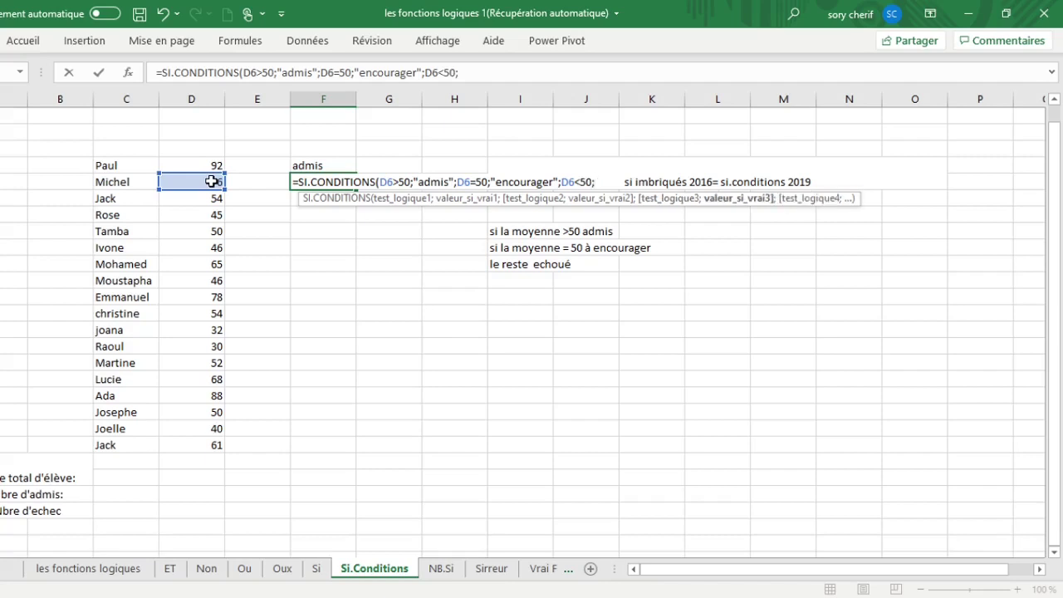
text("echou)
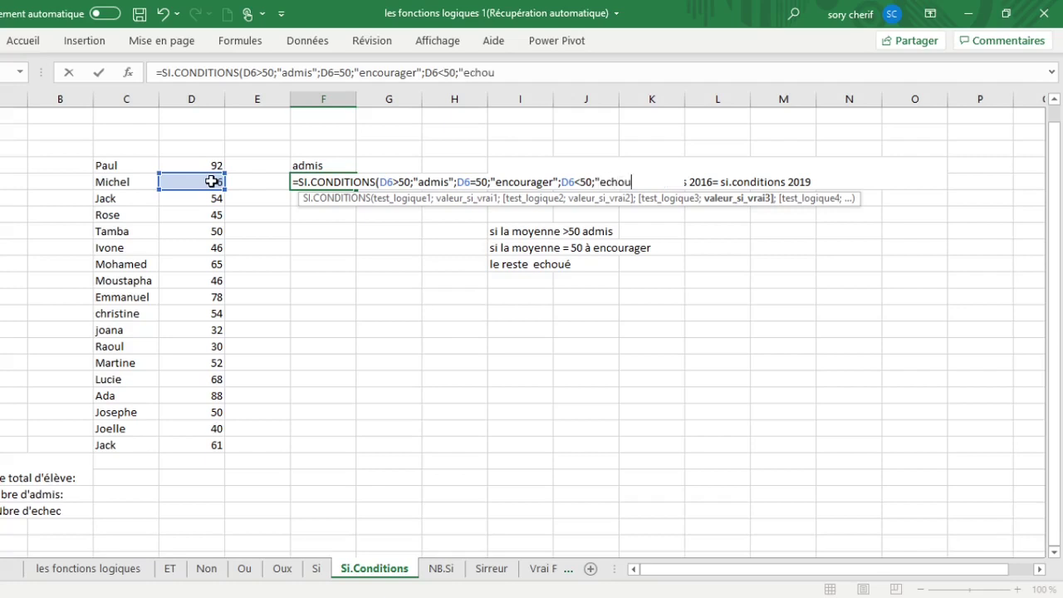
text(é"))
key(Return)
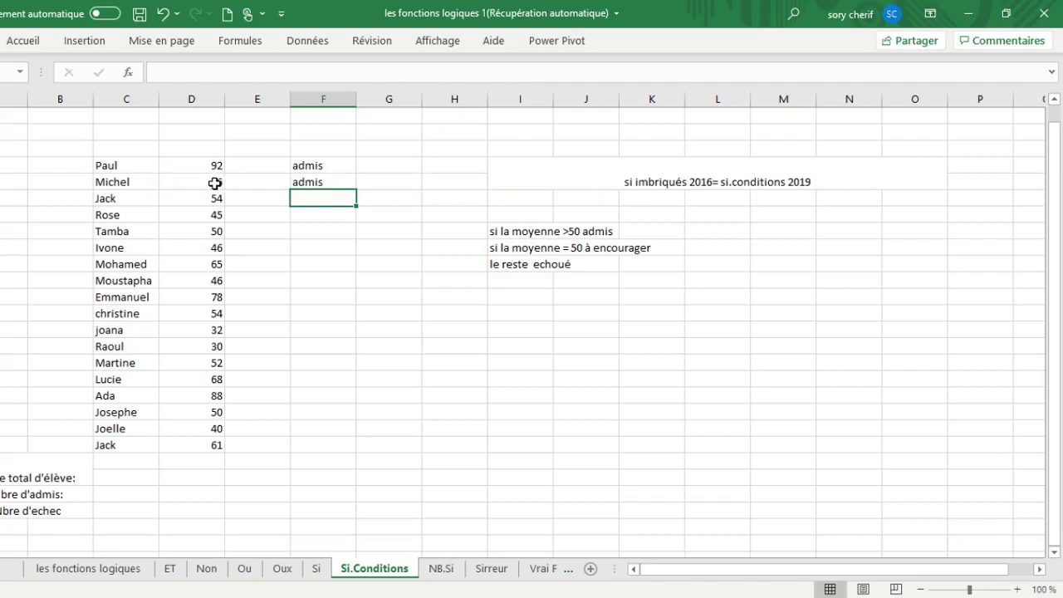
Copy the SI.CONDITIONS formula from F6 down through F22.
click(214, 183)
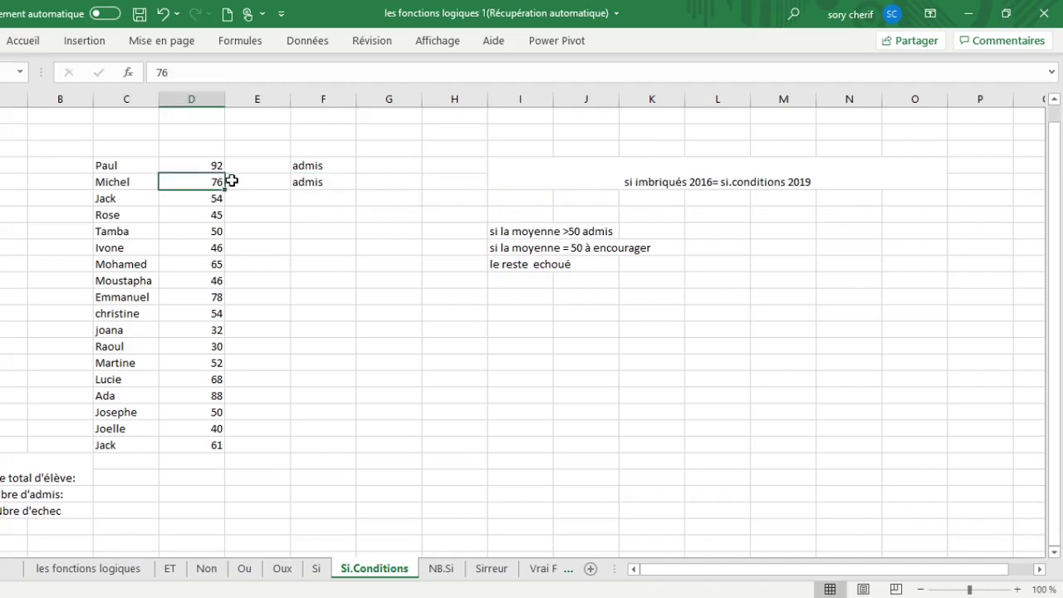
click(296, 181)
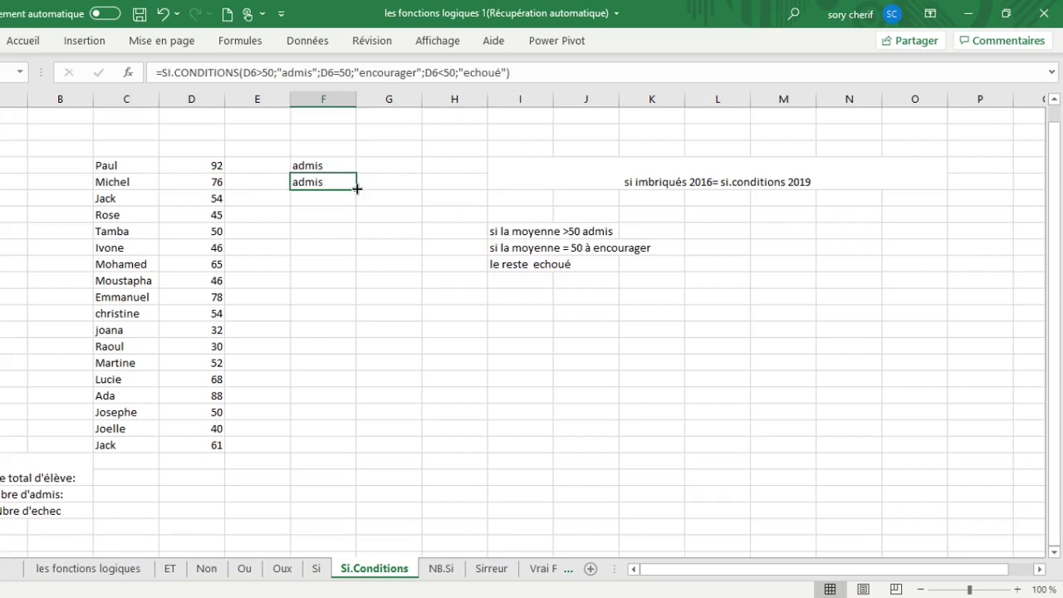
drag(358, 189, 332, 458)
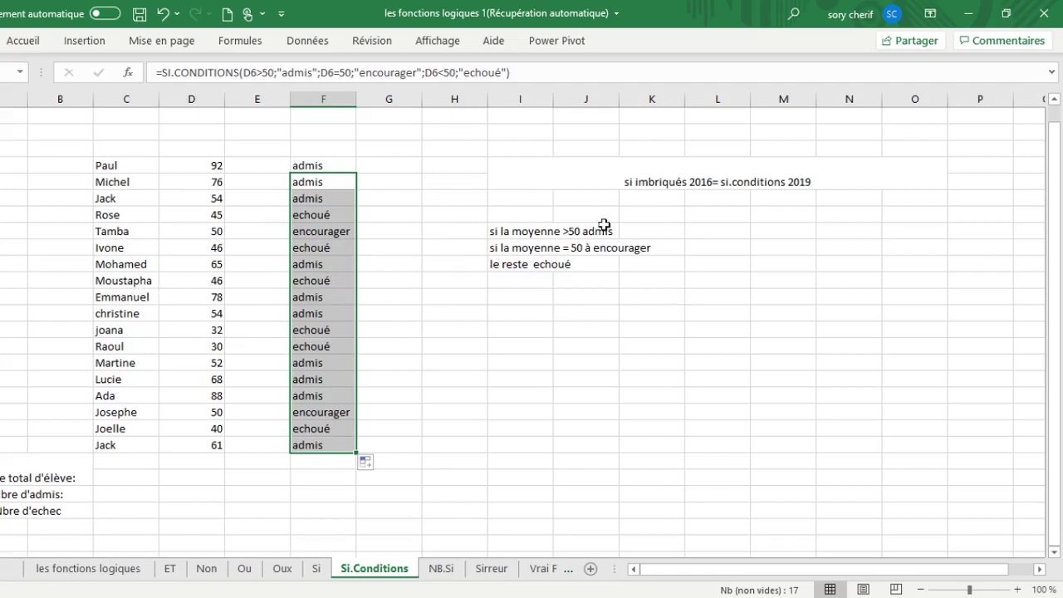
On the NB.Si sheet, start an NBVAL formula in D24, in the total number of students row.
click(442, 569)
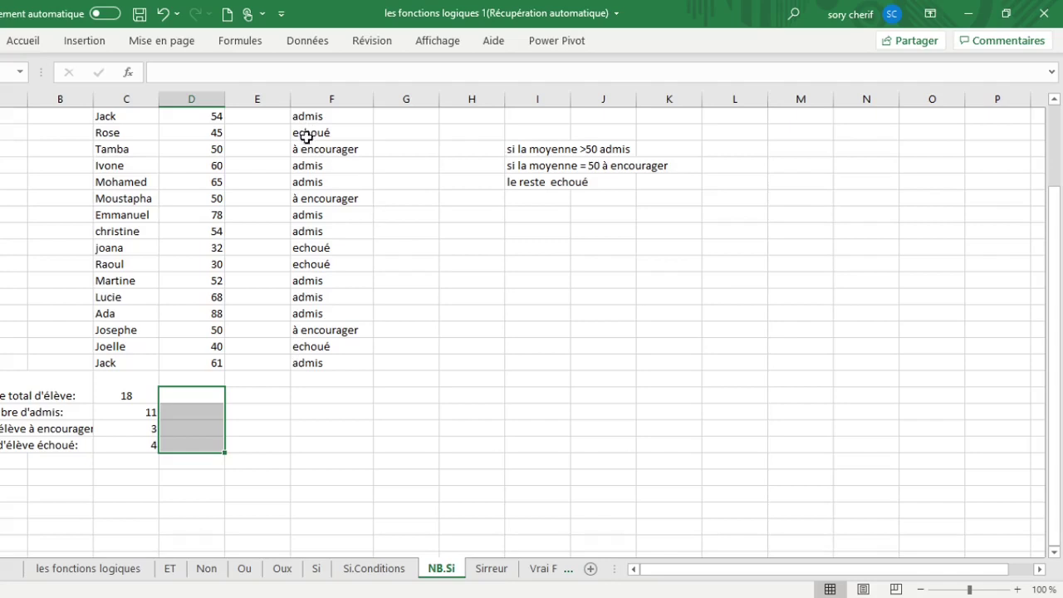
click(181, 392)
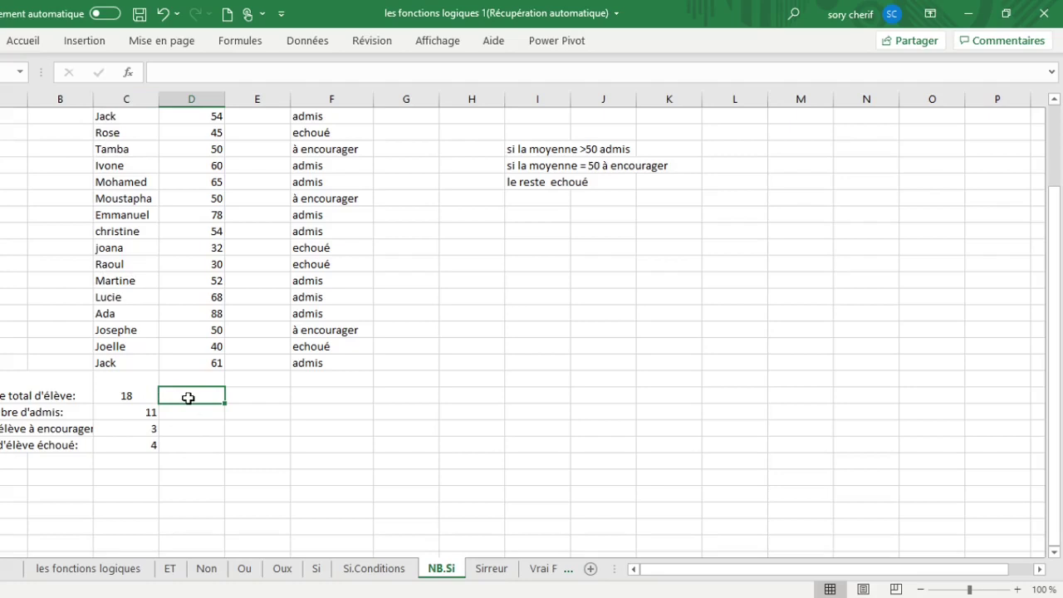
text(=)
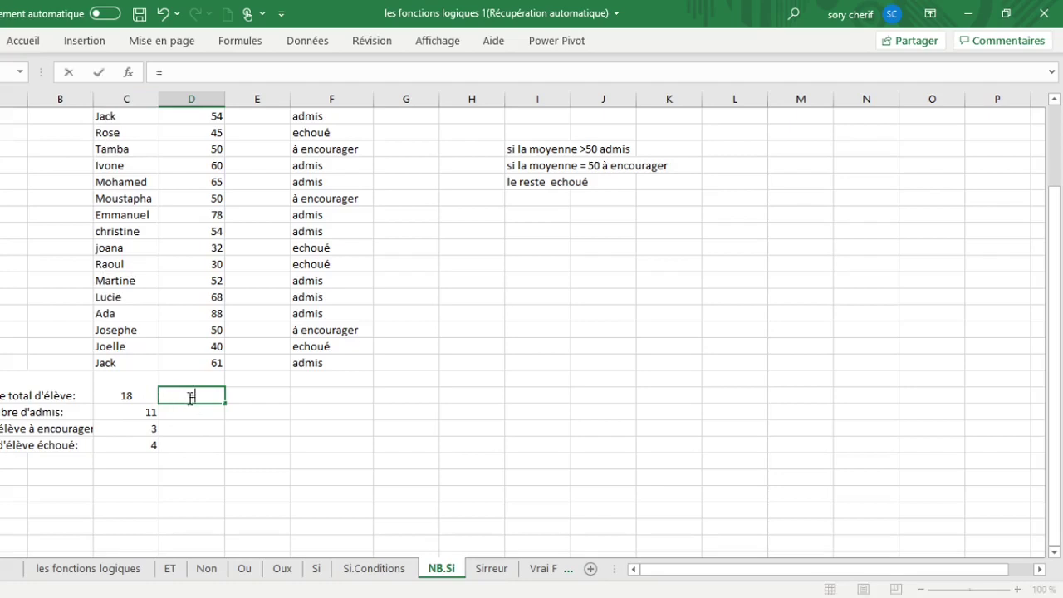
text(nb)
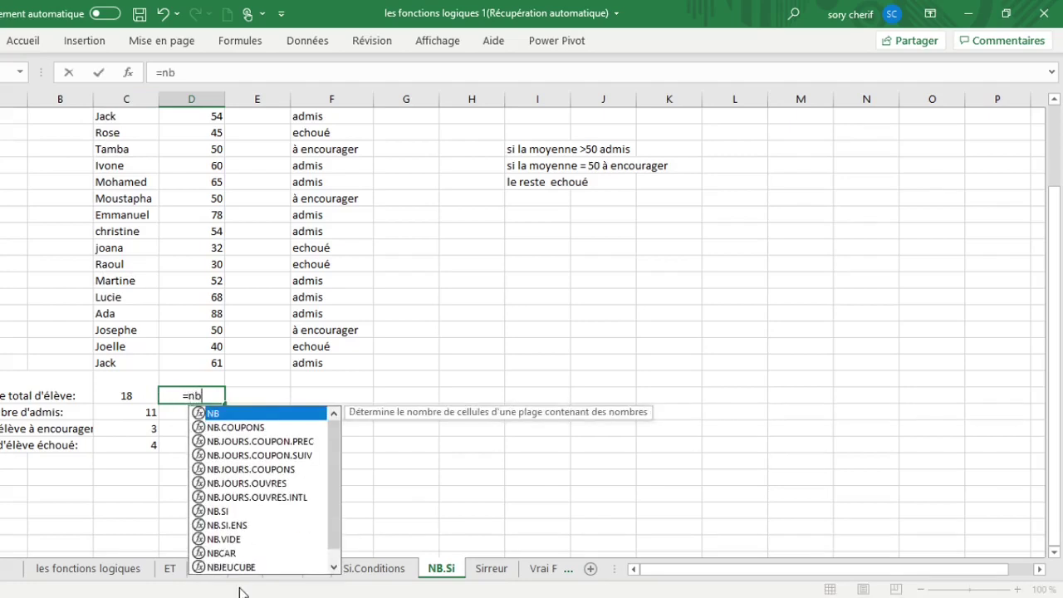
text(v)
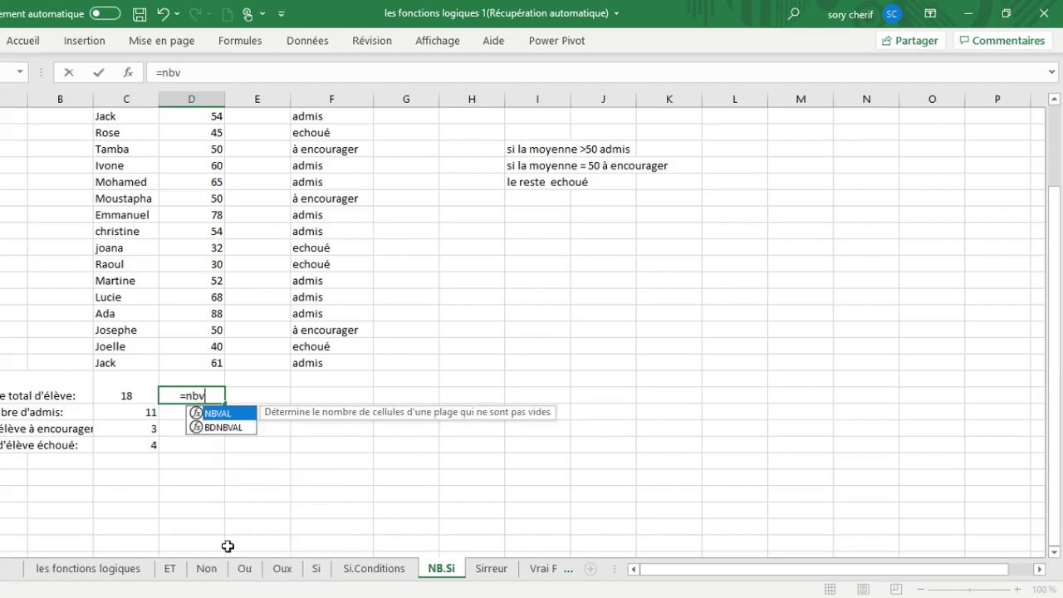
double_click(220, 413)
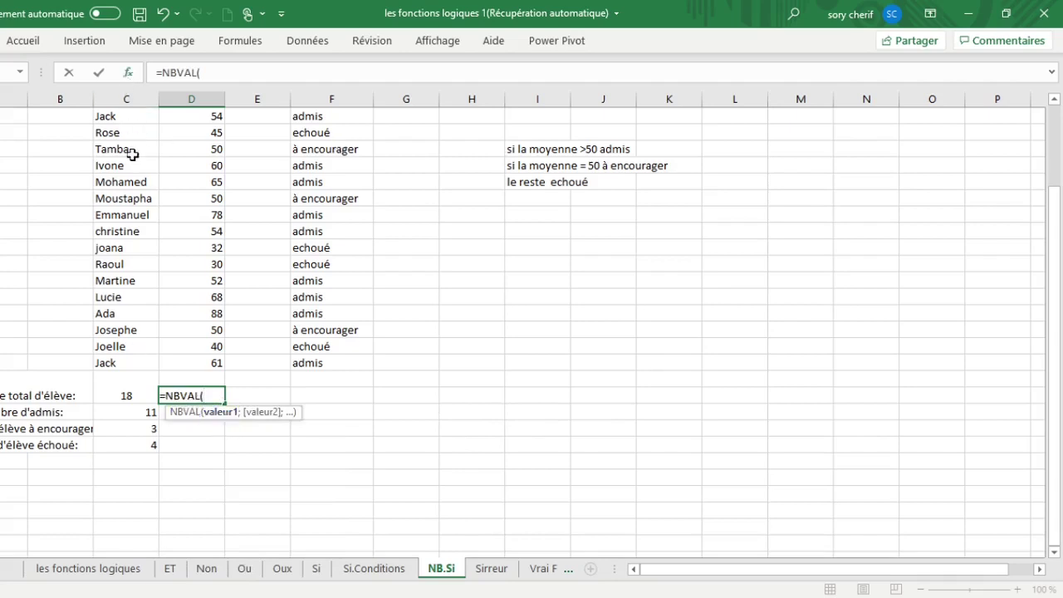
Complete the NBVAL formula in D24 with the student name range C5:C22.
drag(1056, 233, 1054, 218)
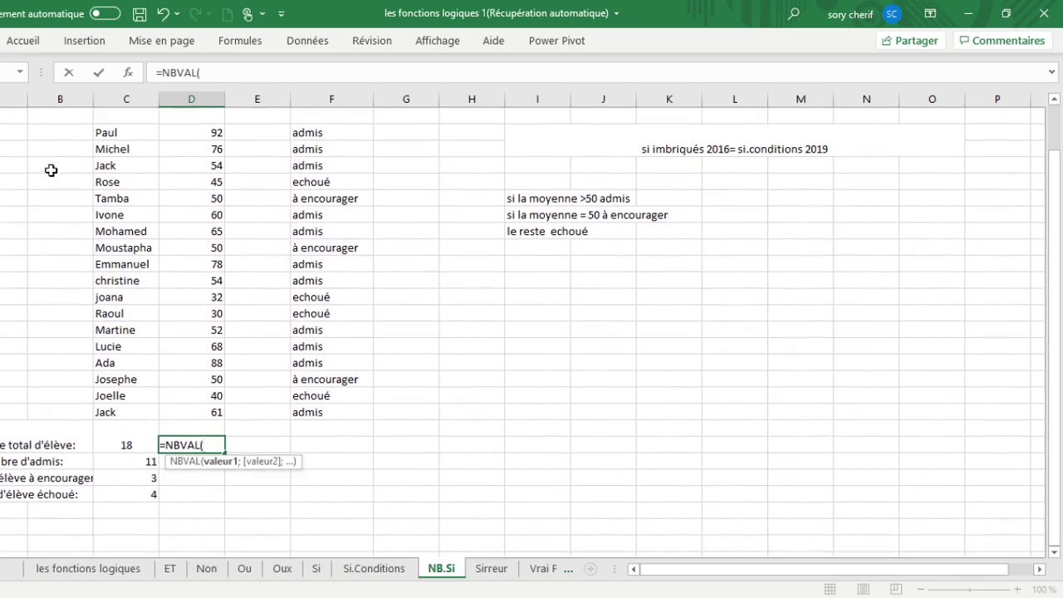
drag(106, 133, 77, 117)
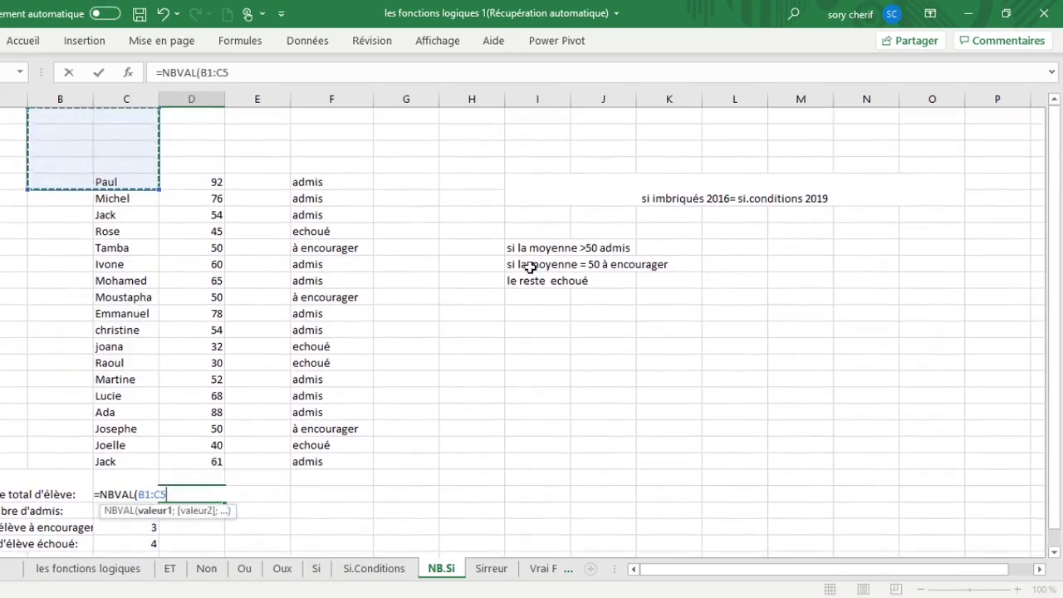
drag(1056, 234, 1061, 190)
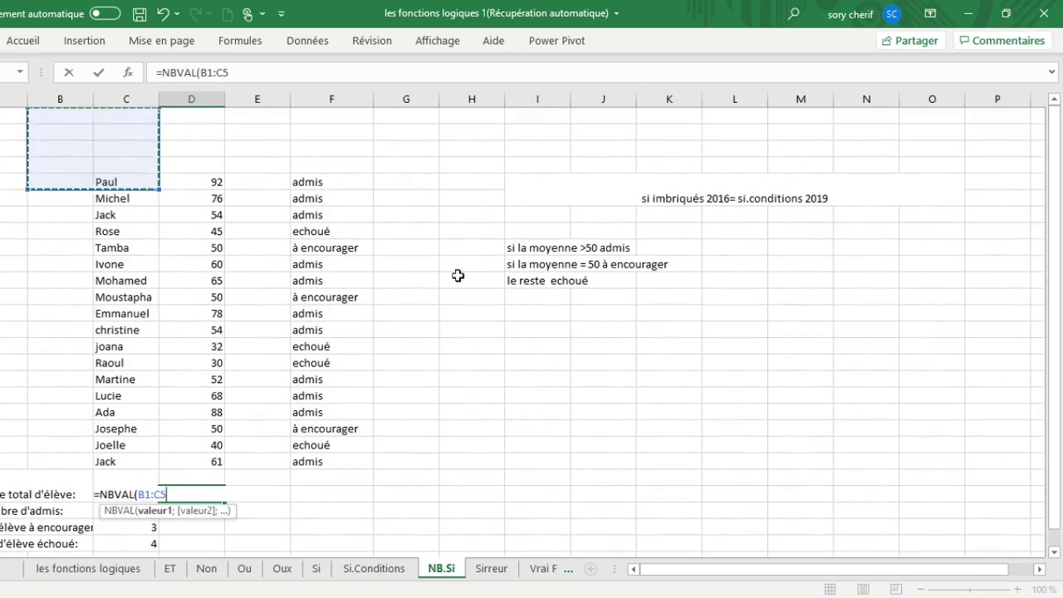
click(145, 214)
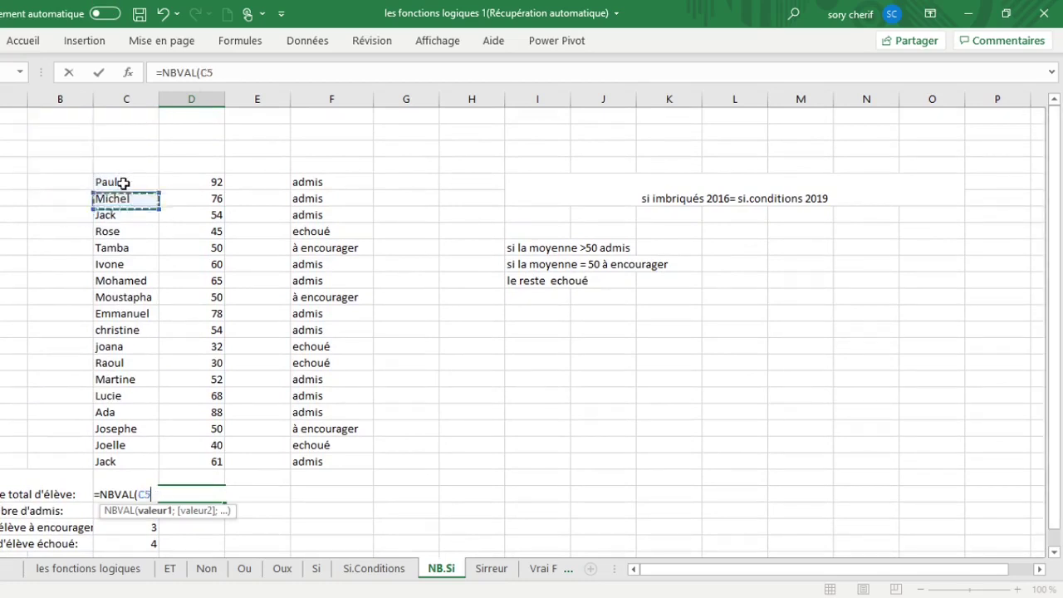
drag(122, 181, 126, 462)
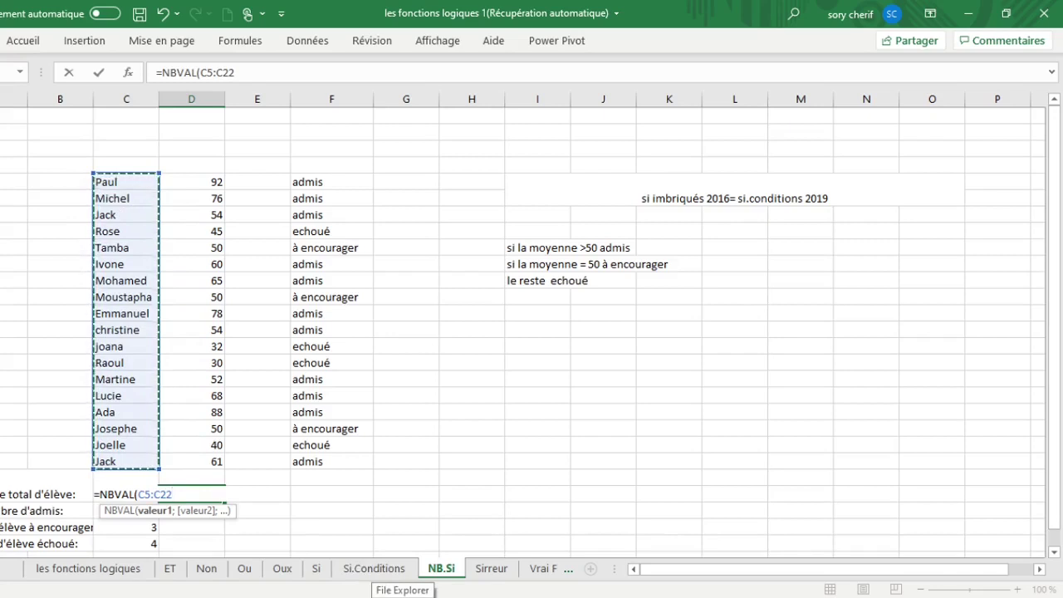
text(;)
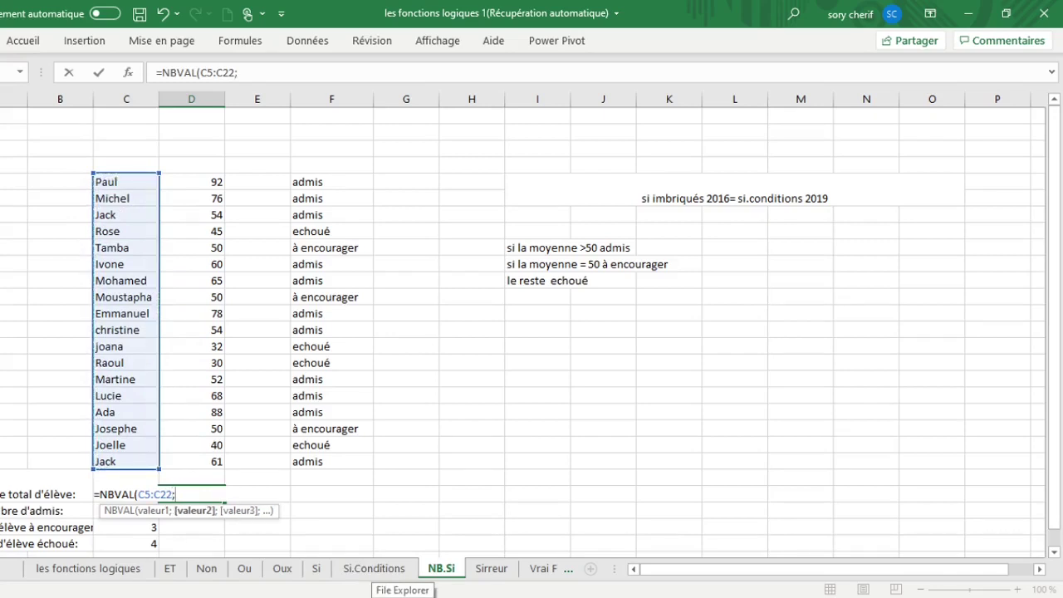
key(BackSpace)
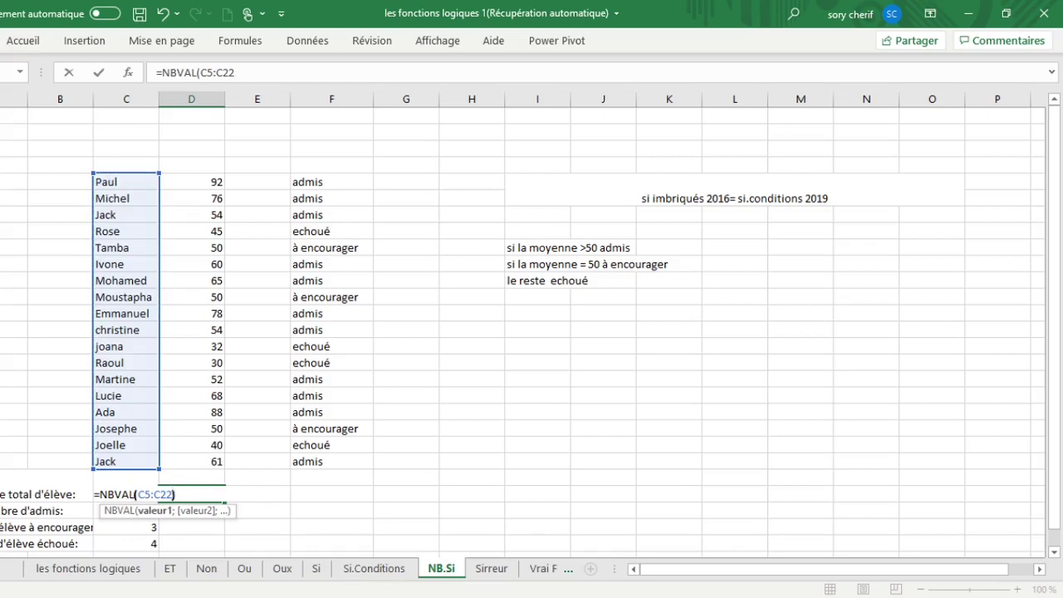
text())
key(Return)
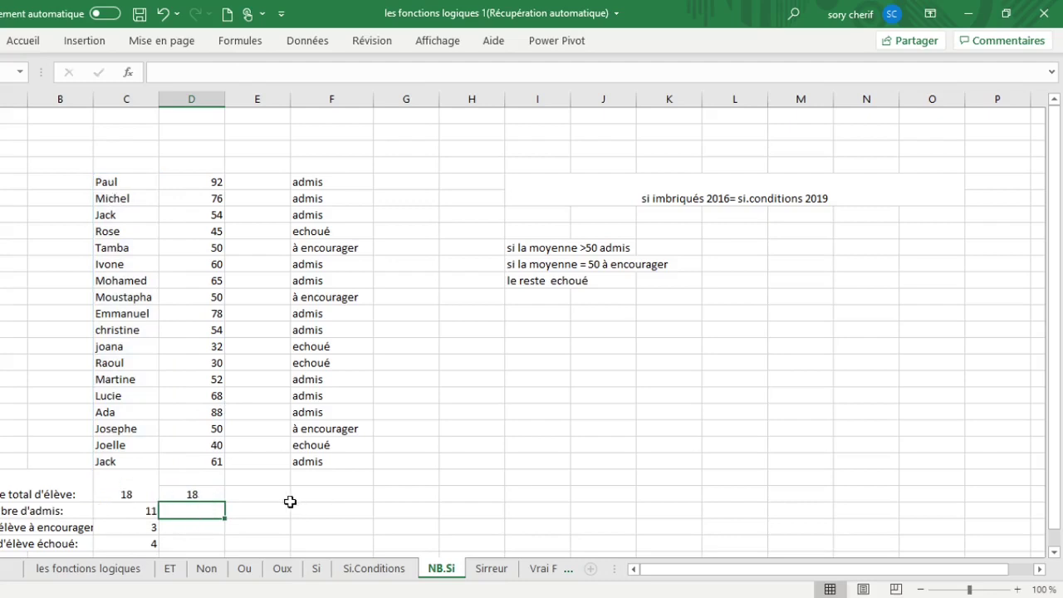
In D25, the number of admitted students row, enter =NB.SI(F:F;"admis").
click(142, 511)
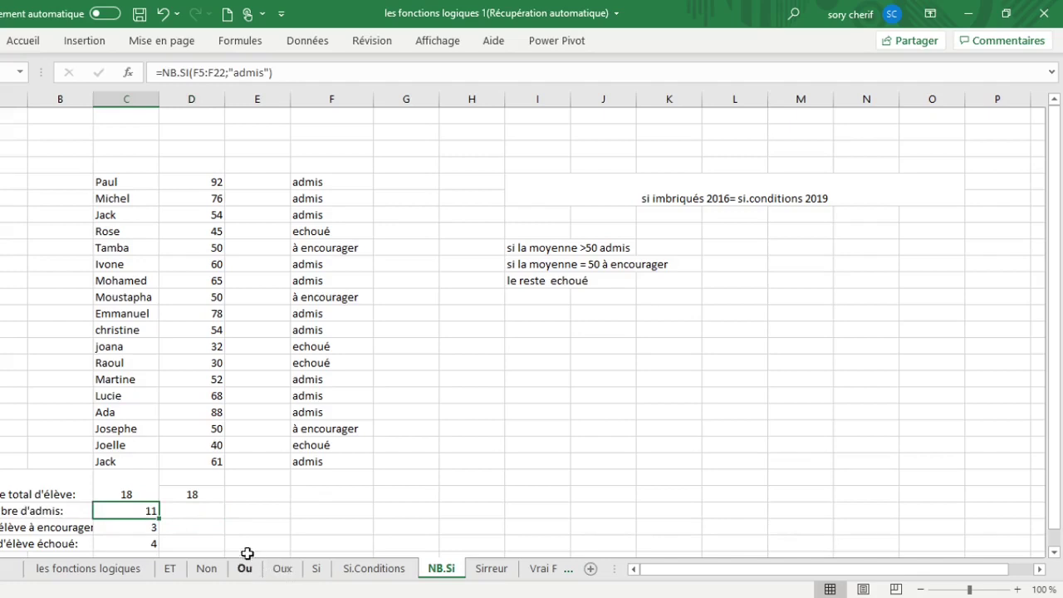
click(184, 513)
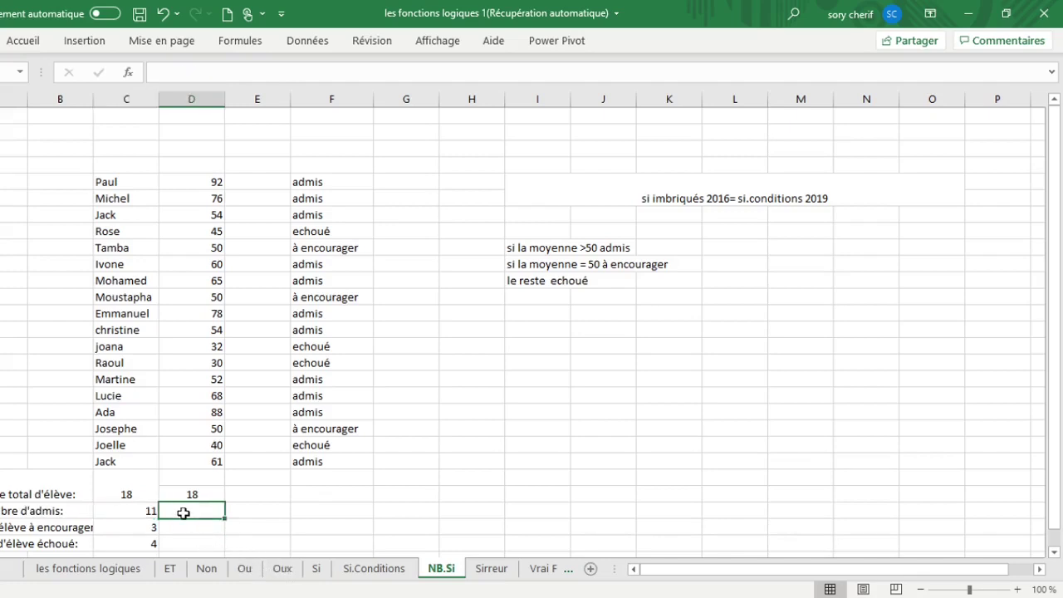
text(=)
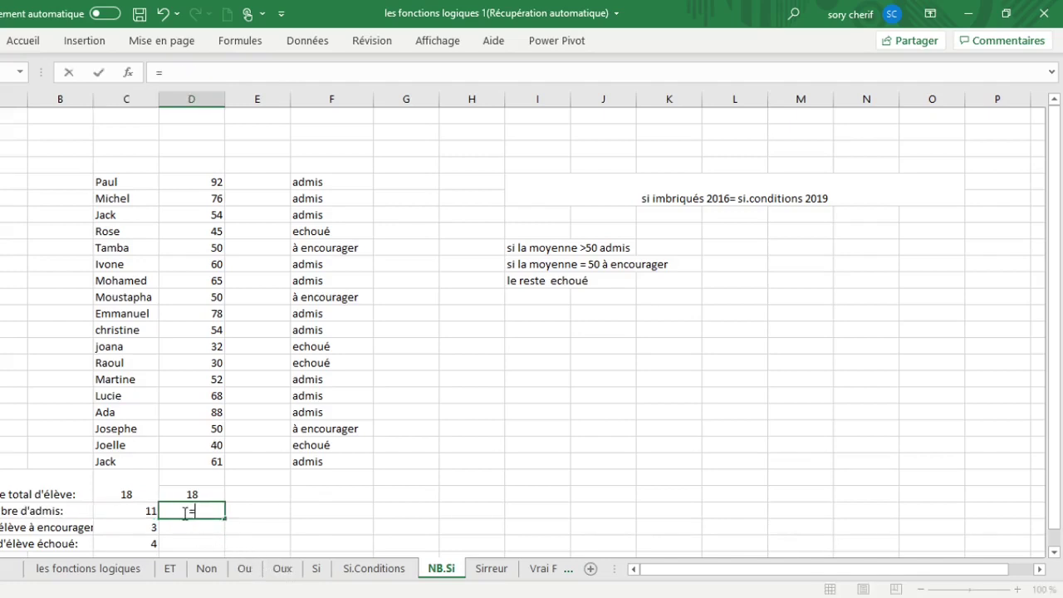
text(nb)
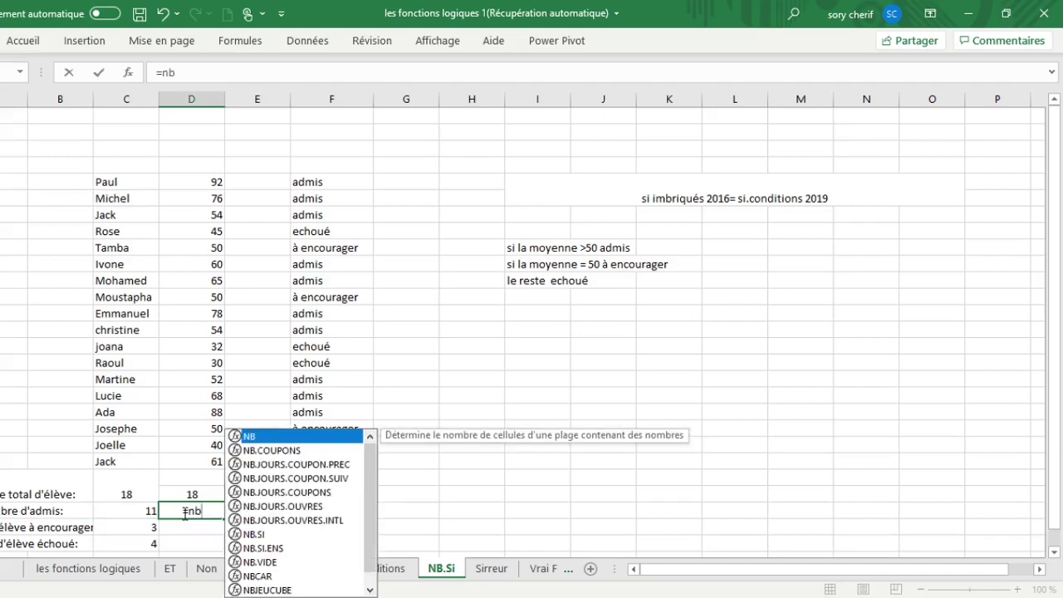
double_click(264, 534)
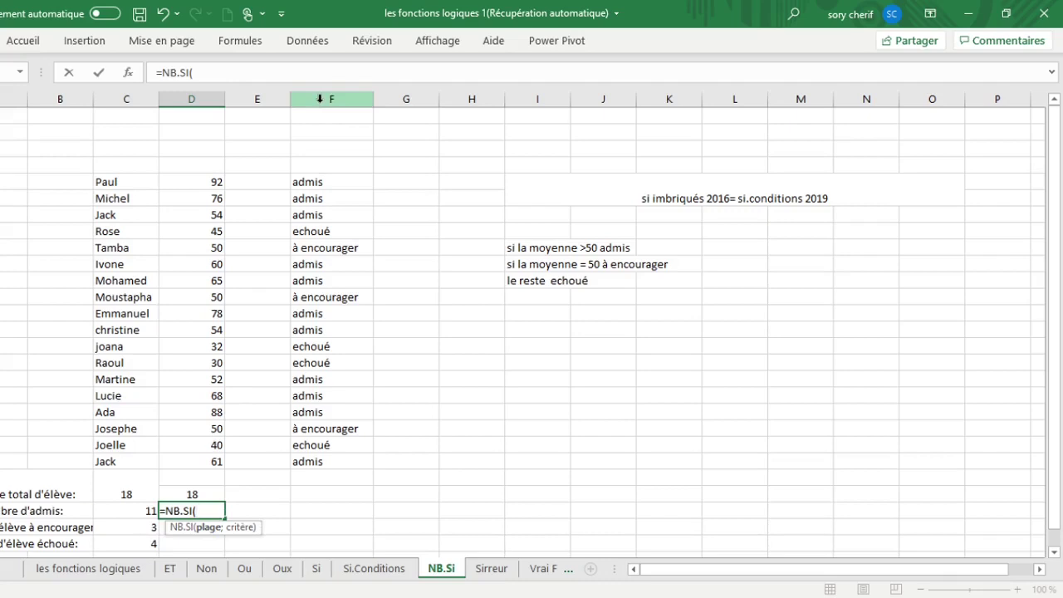
click(320, 98)
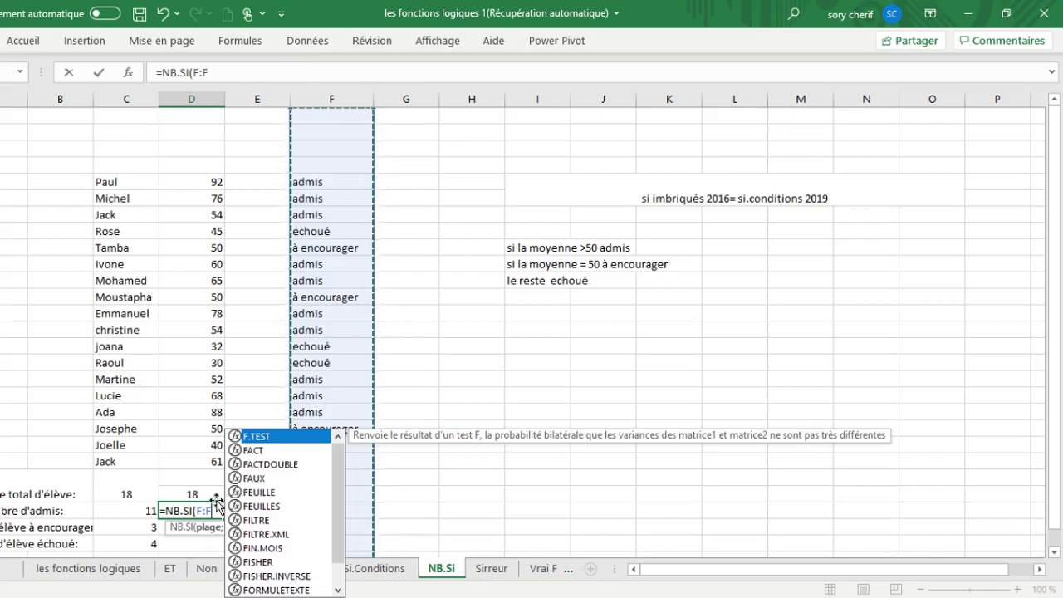
text(;)
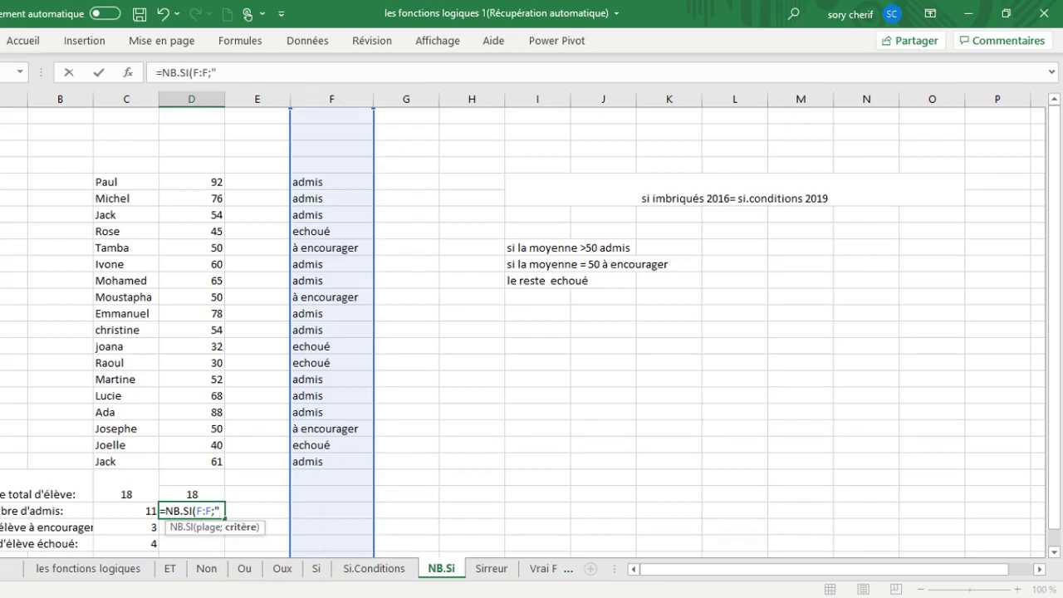
text(q)
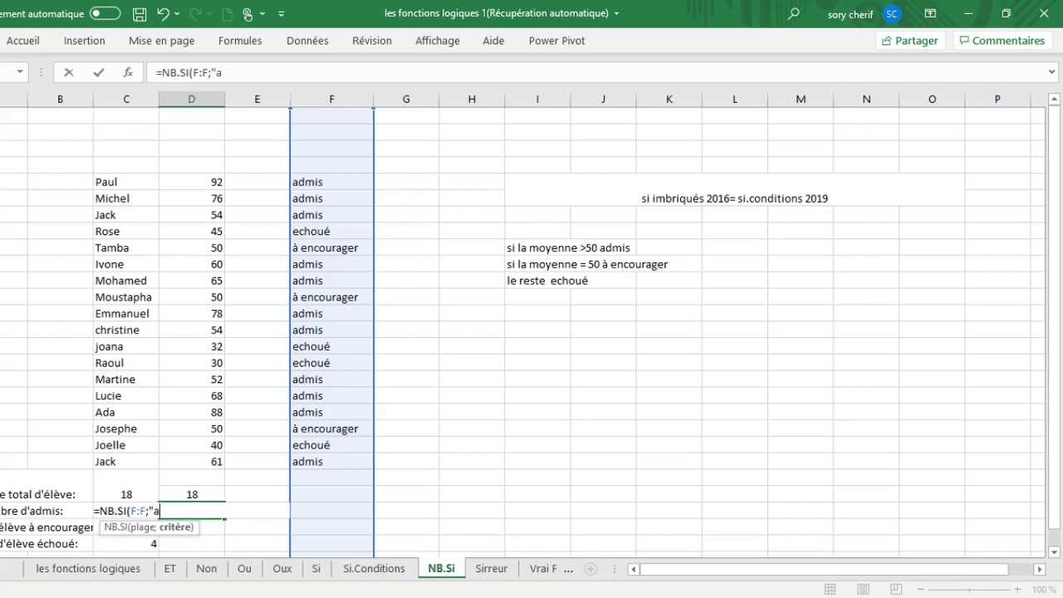
text(dmis"))
key(Return)
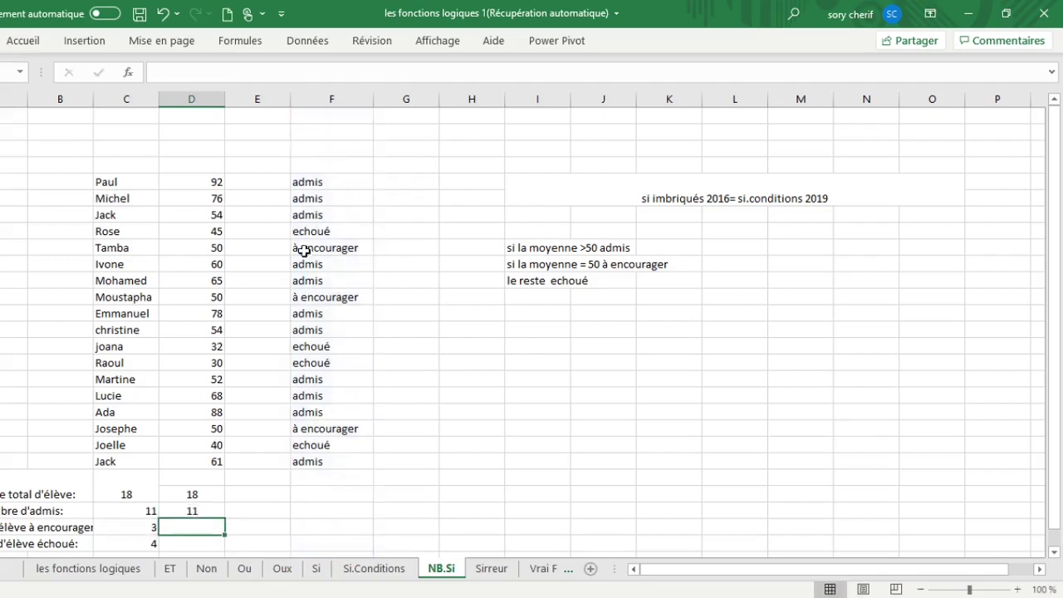
click(210, 507)
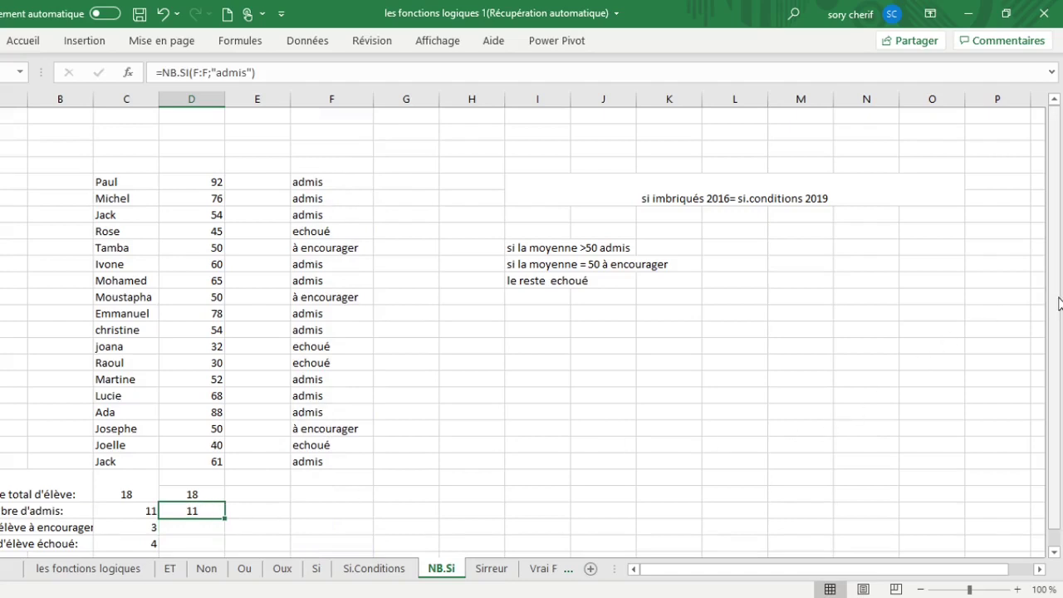
Insert two blank columns before column A so the summary labels have room.
drag(1059, 303, 1059, 334)
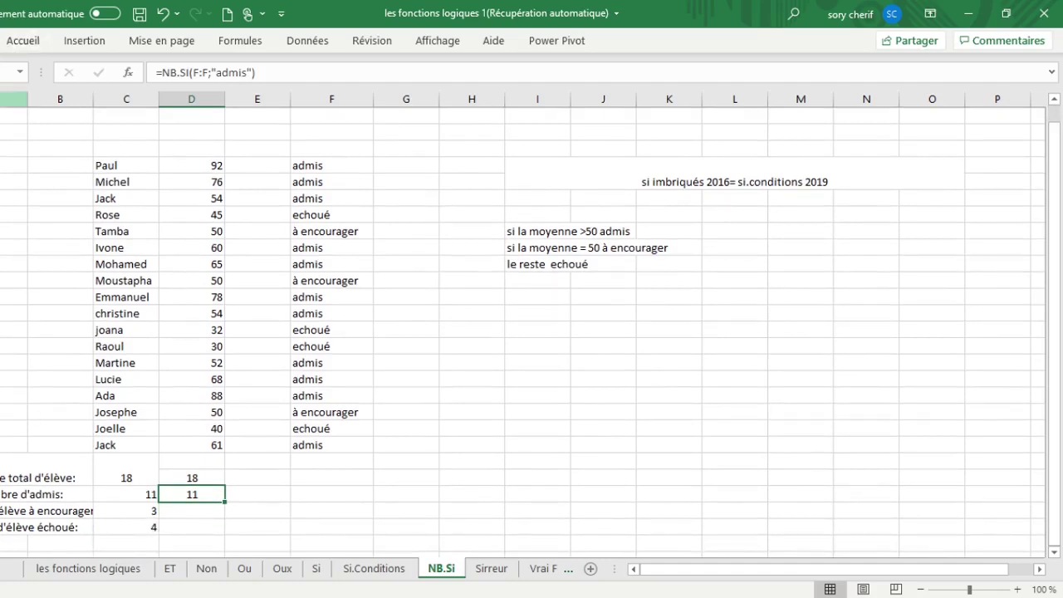
click(14, 99)
right_click(13, 99)
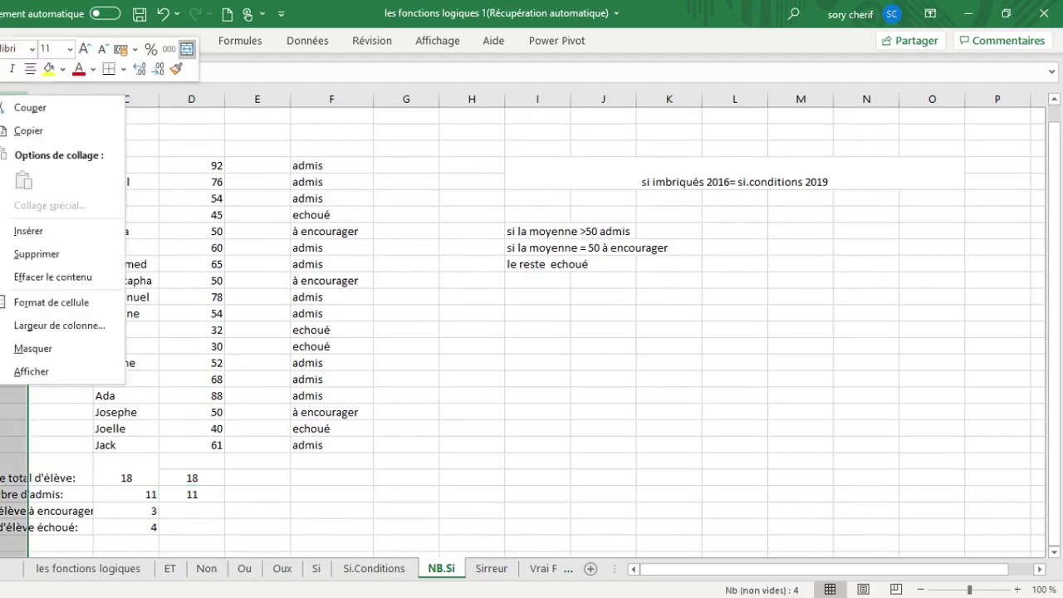
click(28, 231)
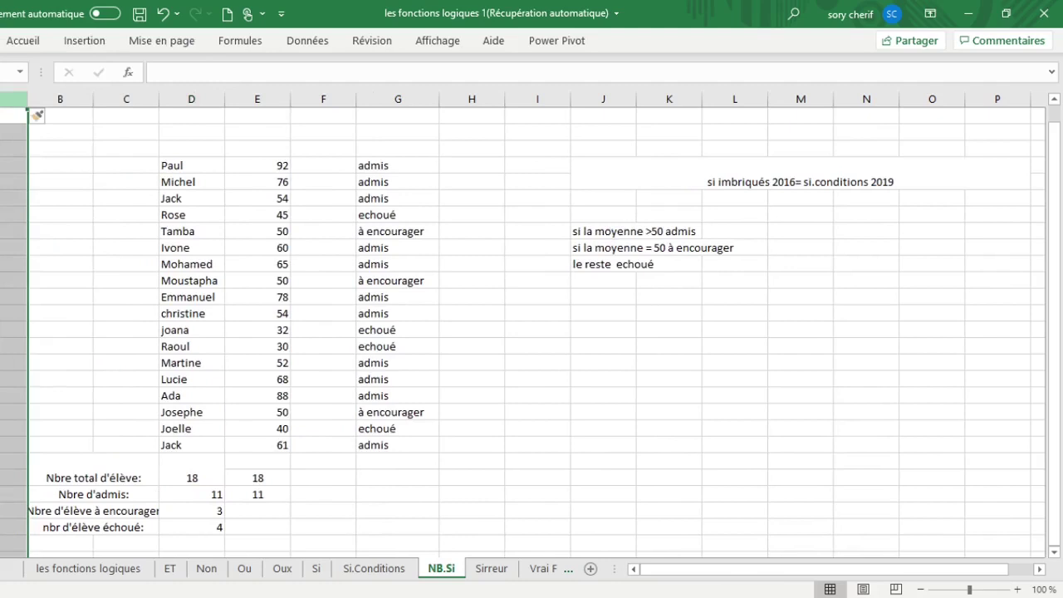
right_click(12, 99)
click(43, 243)
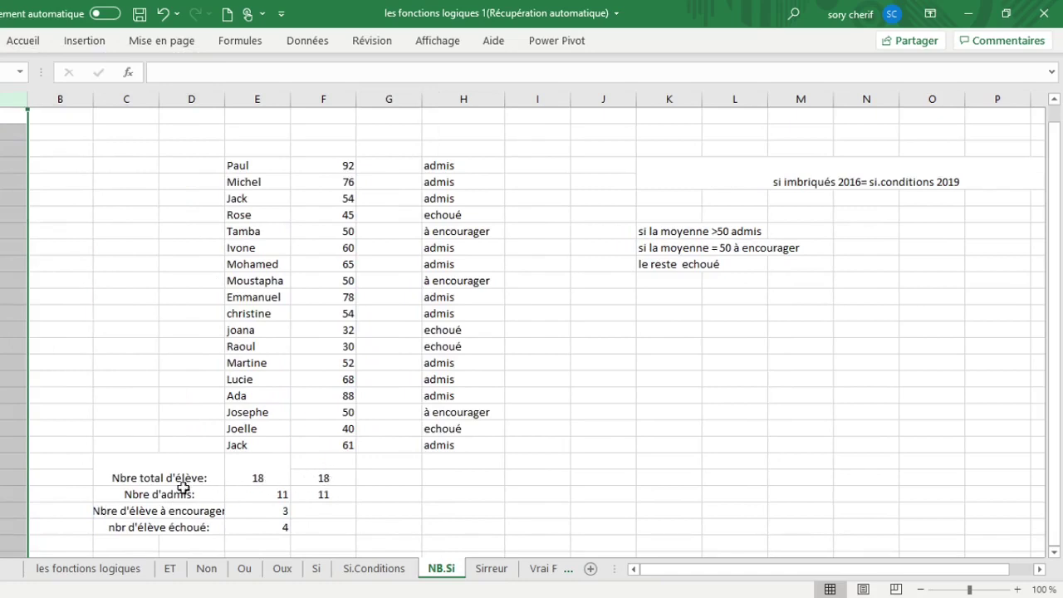
In F26, the students to encourage row, enter an NB.SI formula with range F5:F22 and criterion "à encourager".
click(325, 494)
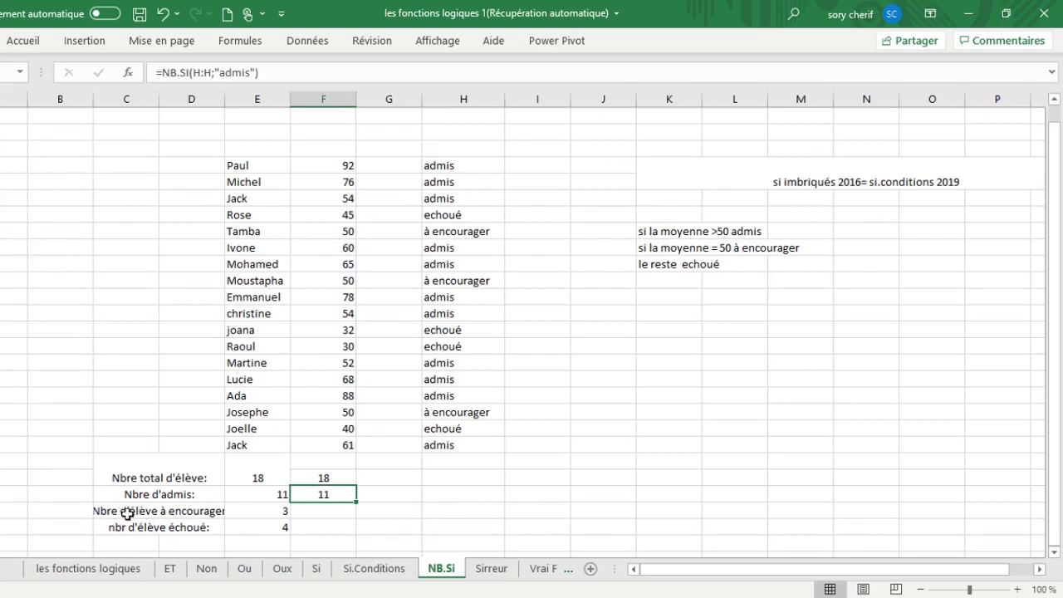
click(316, 512)
text(=)
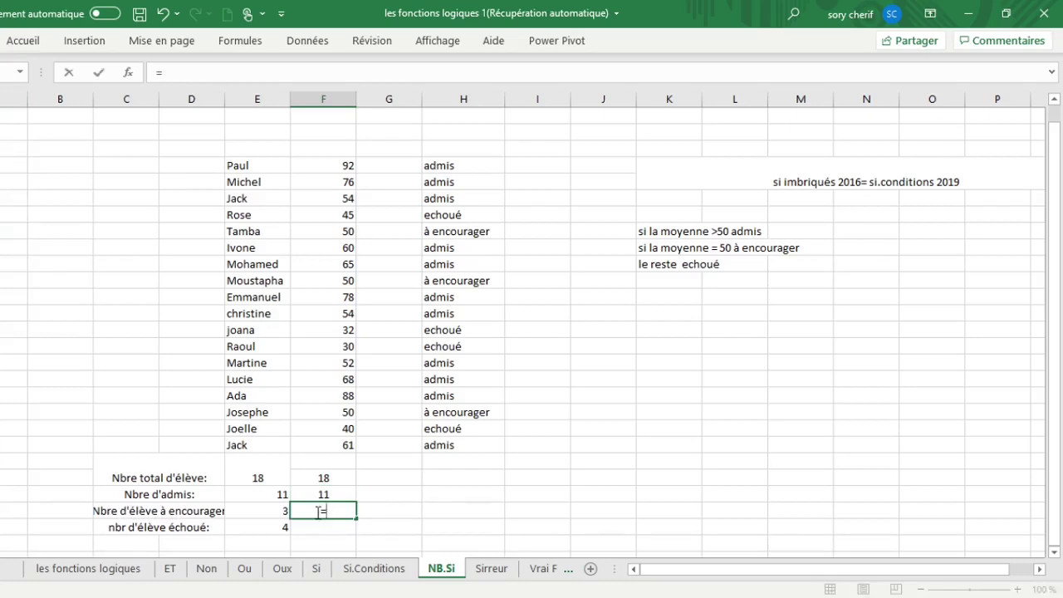
text(nb)
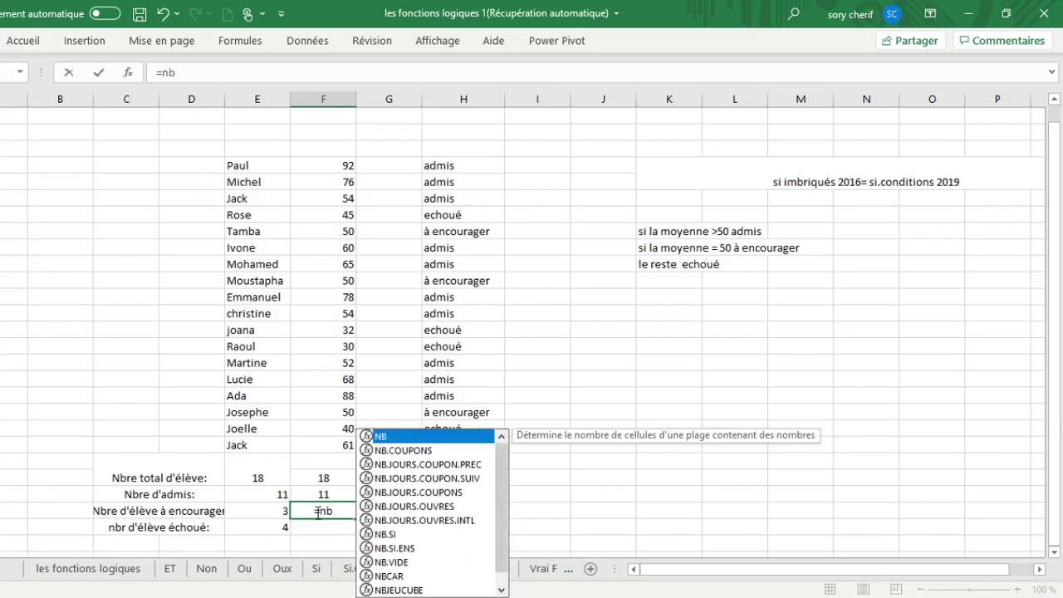
double_click(387, 534)
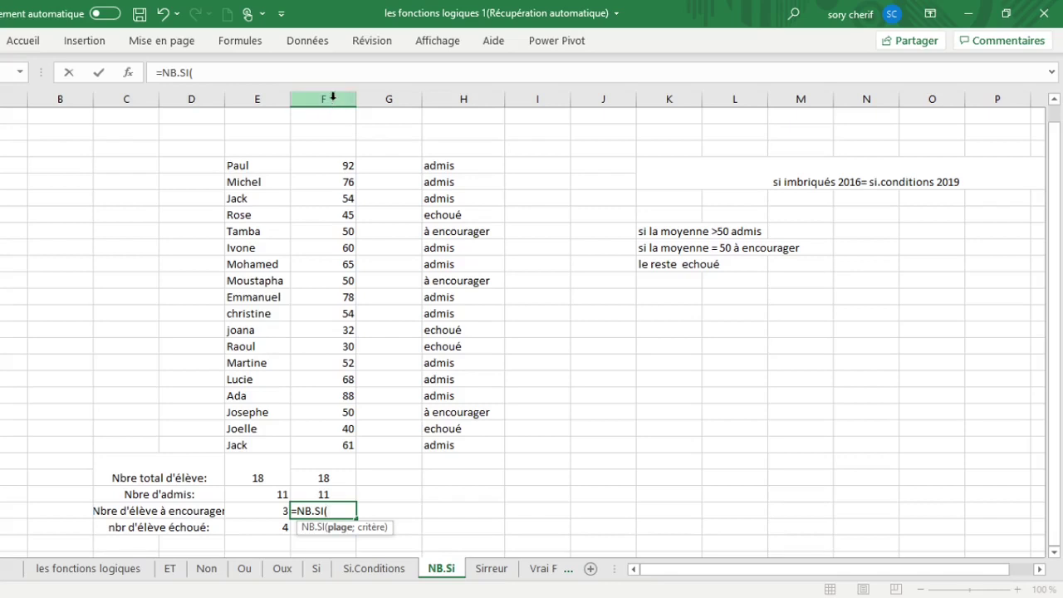
click(335, 162)
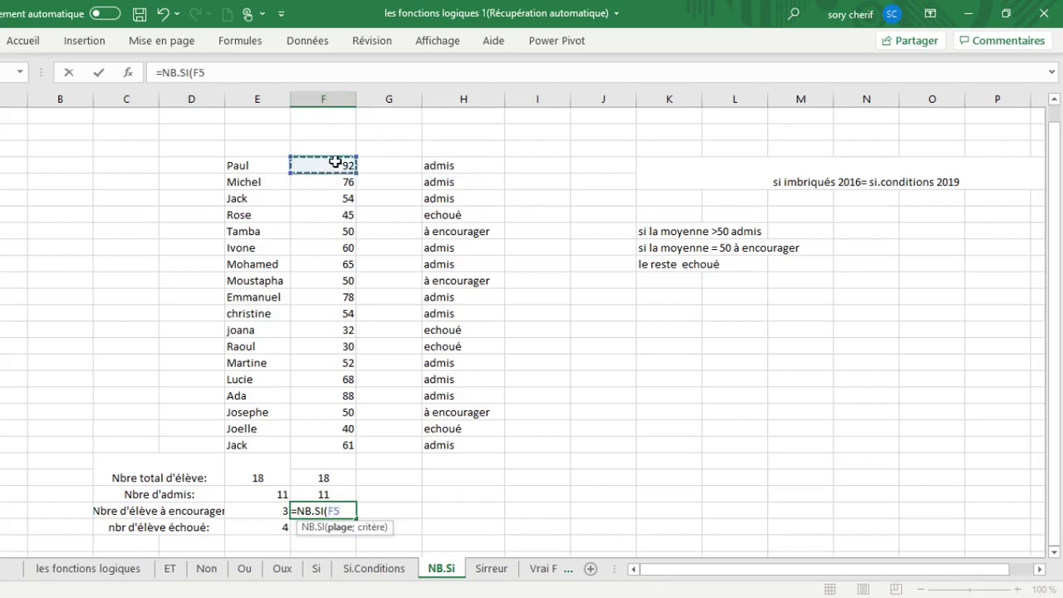
drag(334, 162, 333, 445)
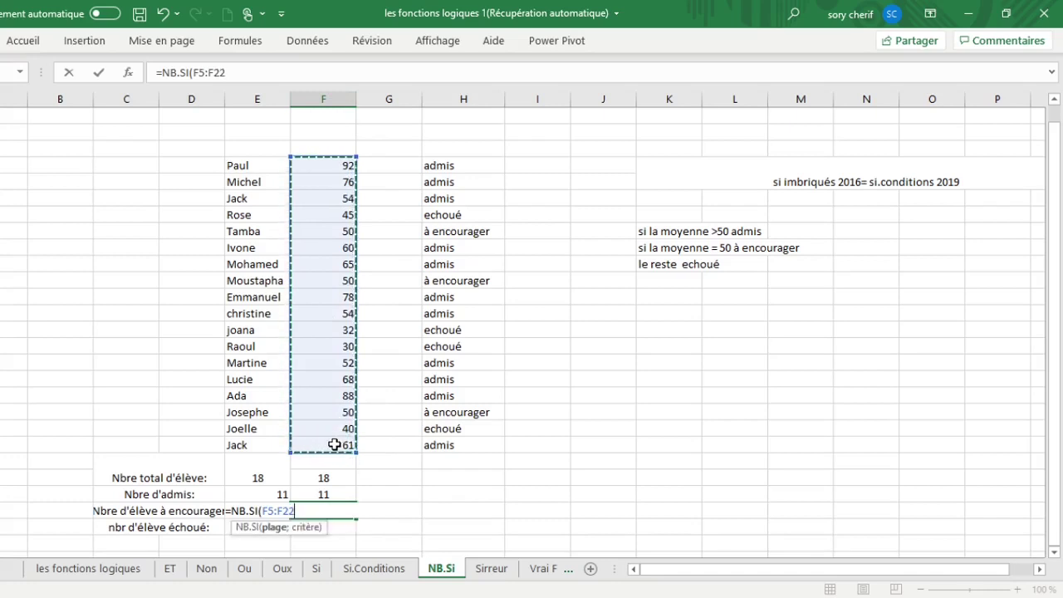
text(;"à)
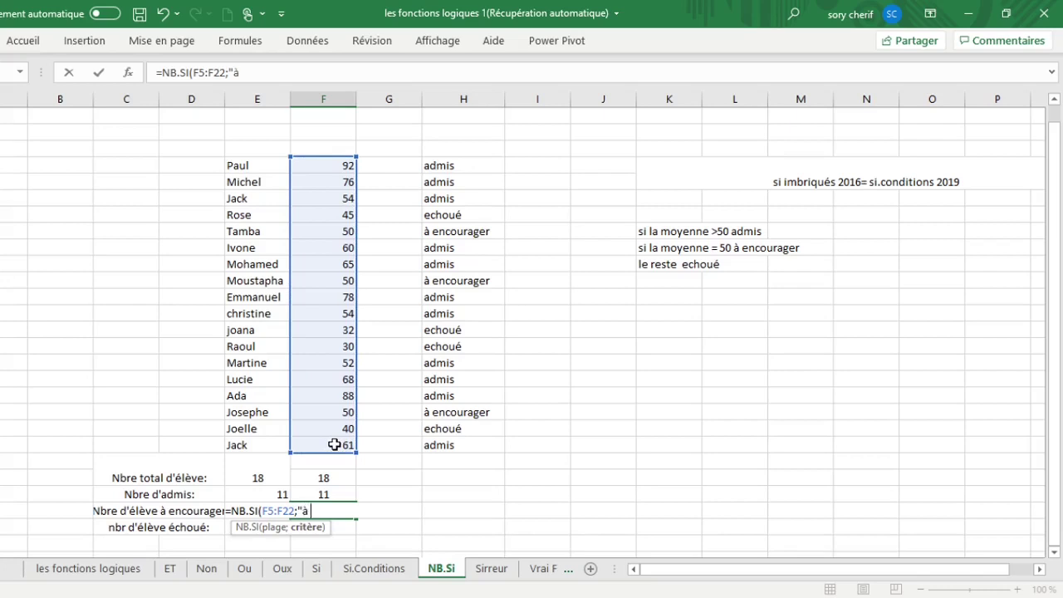
text(ourager)
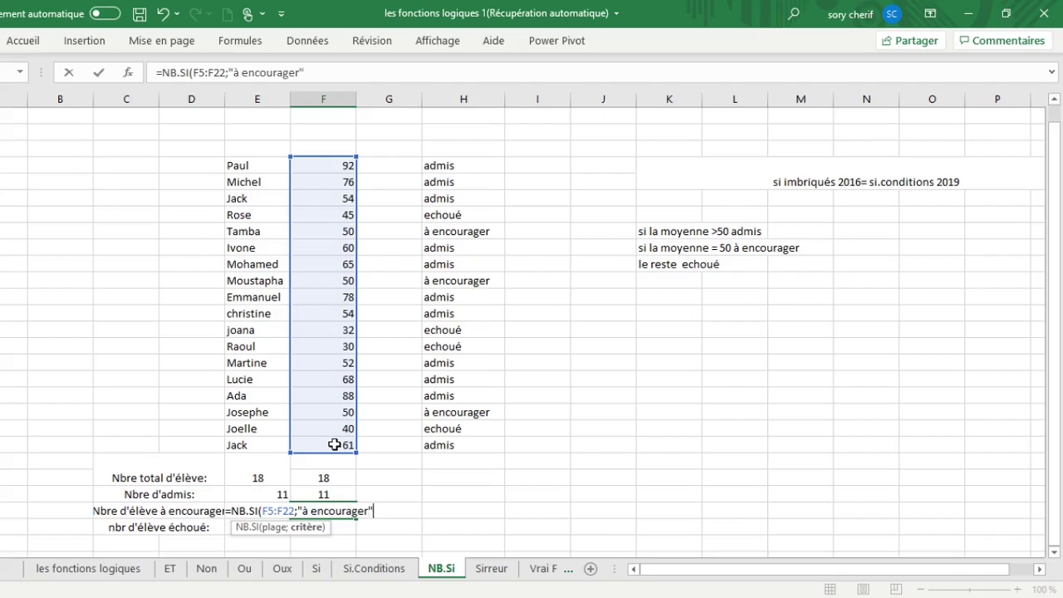
key(Return)
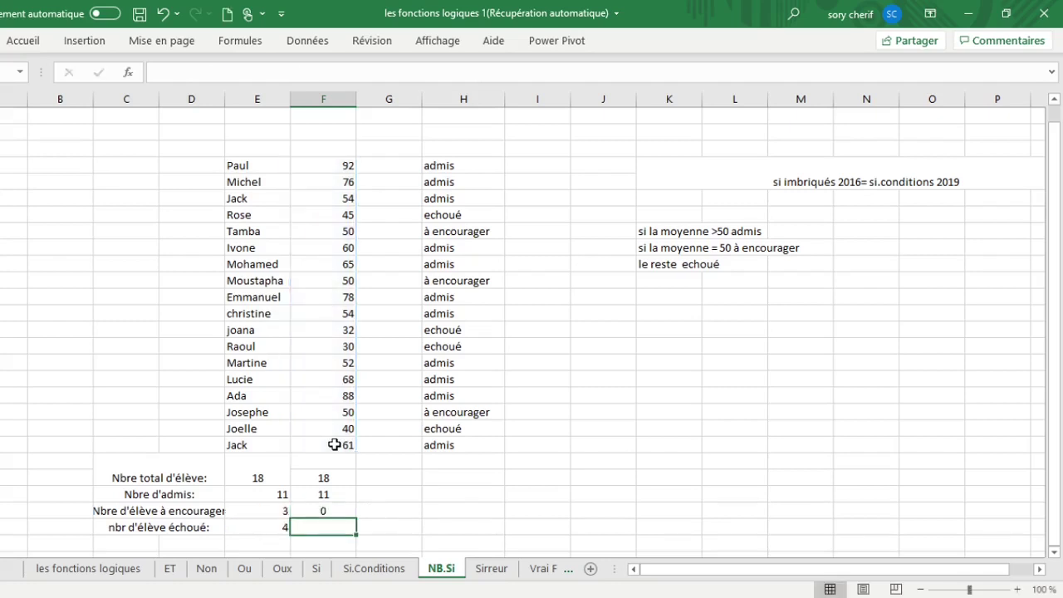
Replace the range in the F26 NB.SI formula with the results range H5:H22.
click(314, 510)
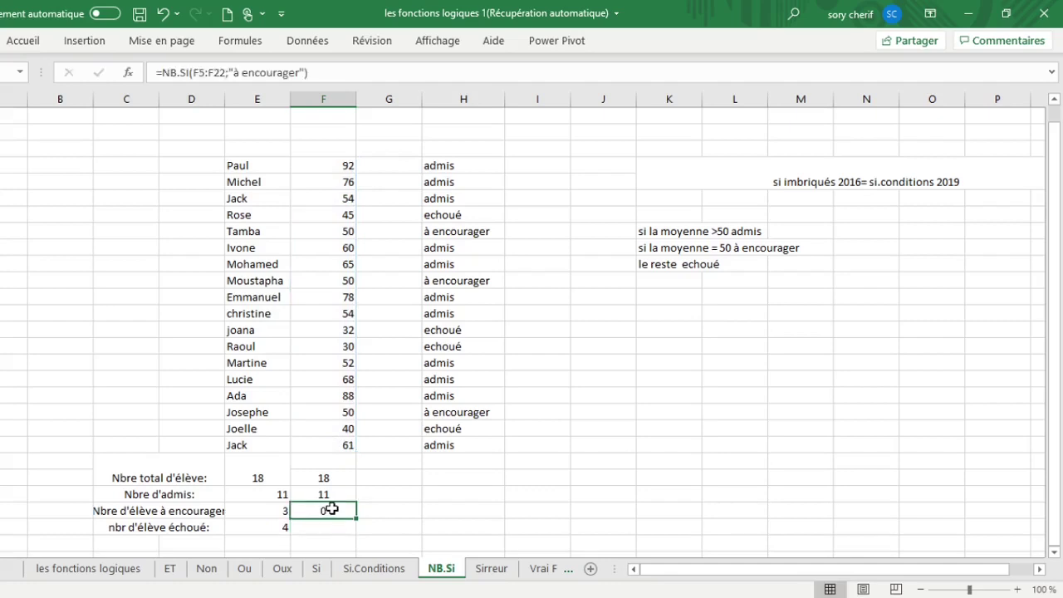
double_click(331, 510)
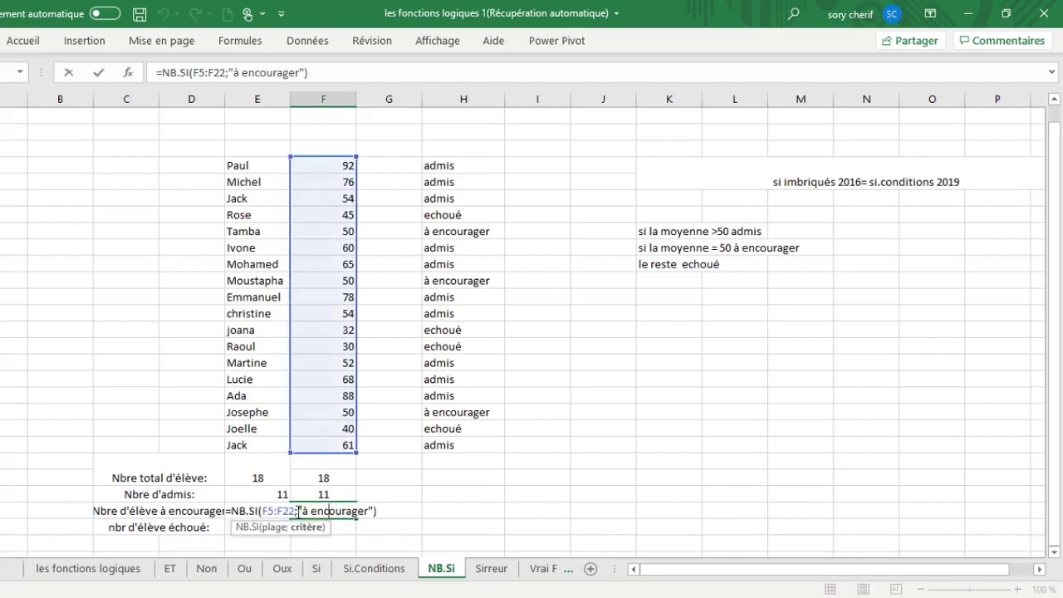
click(295, 511)
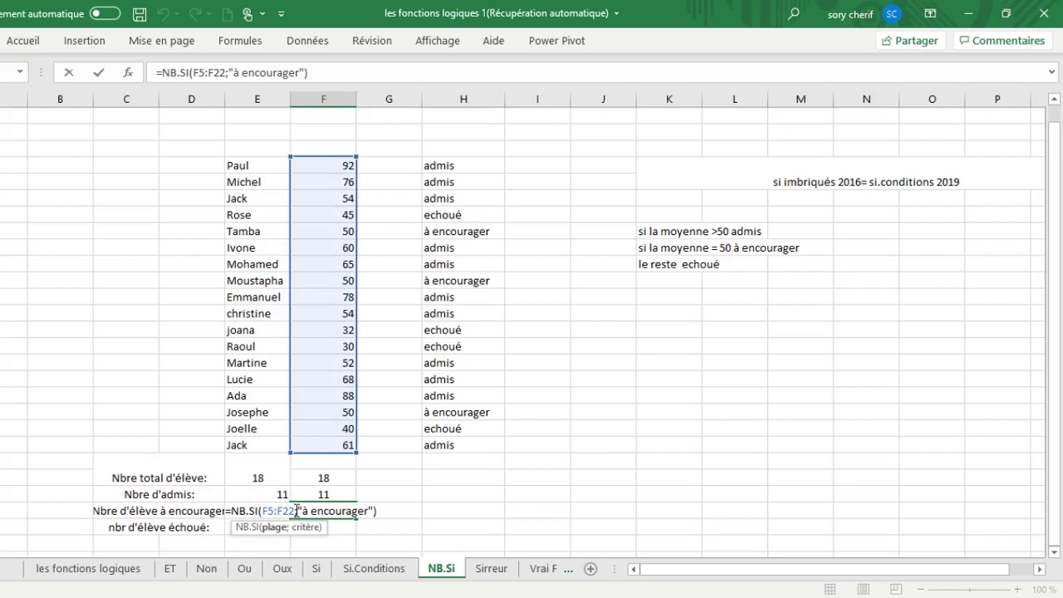
key(BackSpace)
key(BackSpace)
key(BackSpace)
key(BackSpace)
key(BackSpace)
key(BackSpace)
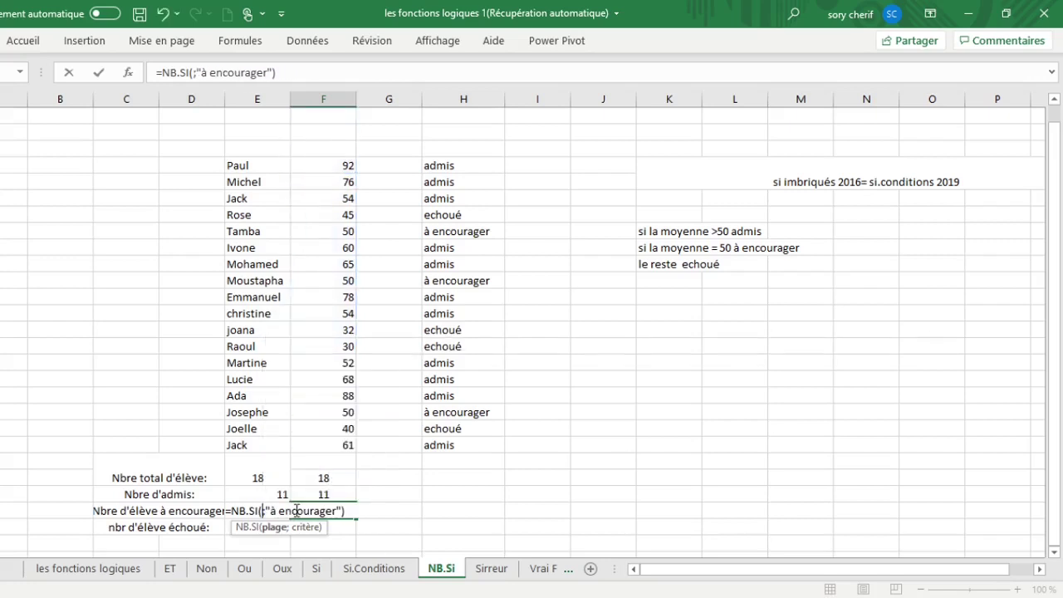
click(455, 163)
drag(454, 163, 434, 442)
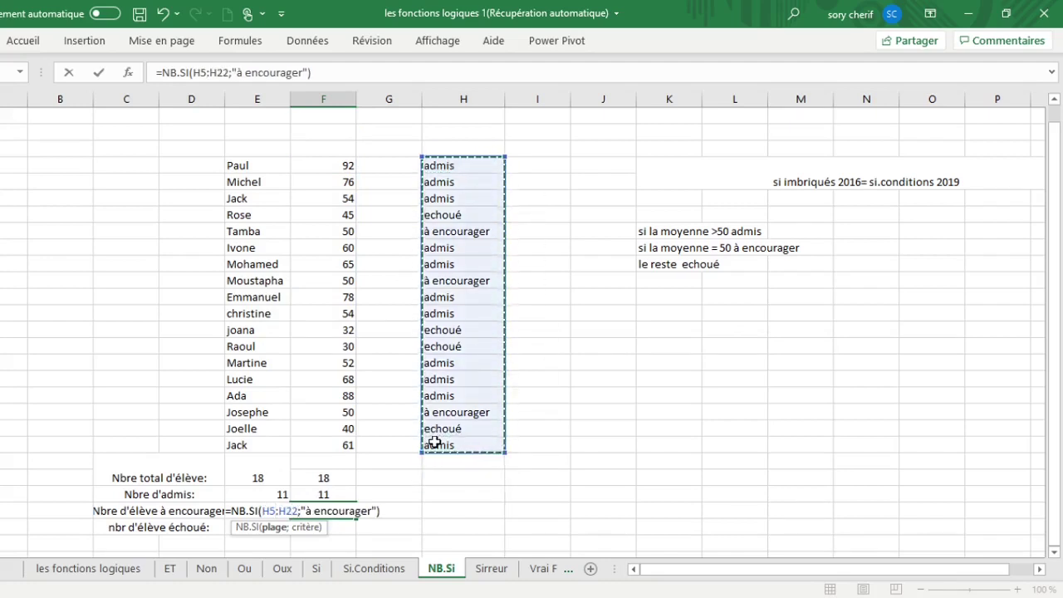
key(Return)
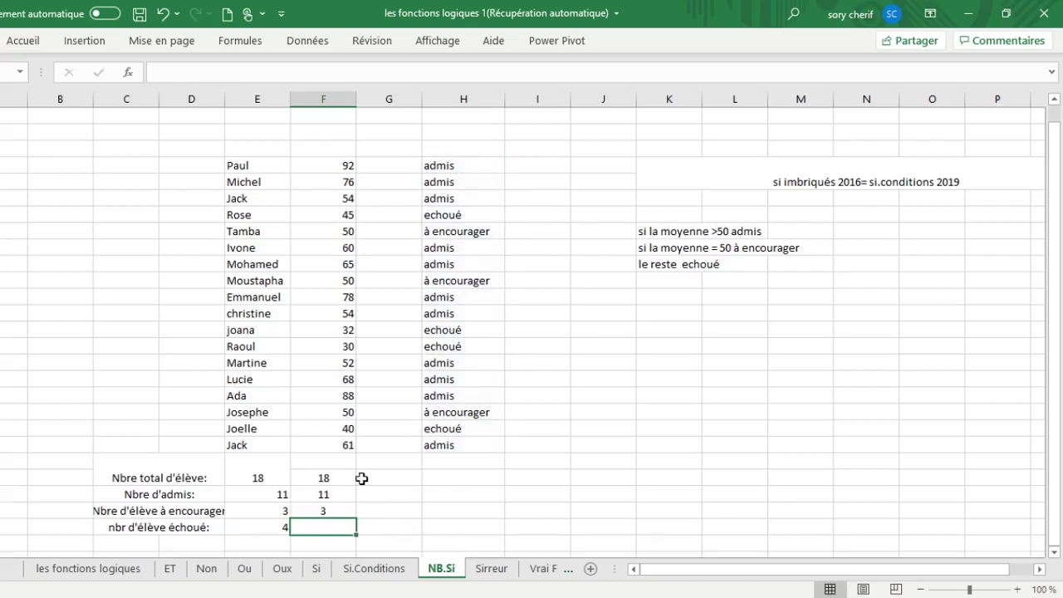
click(318, 511)
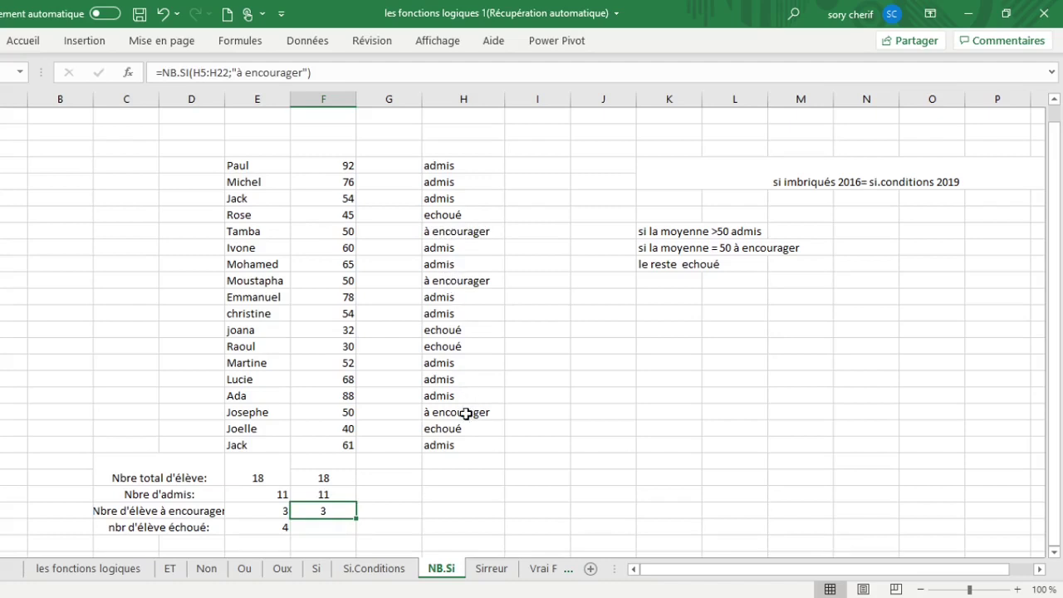
In F27, the number of failed students row, enter =NB.SI(H5:H22;"echoué").
click(313, 532)
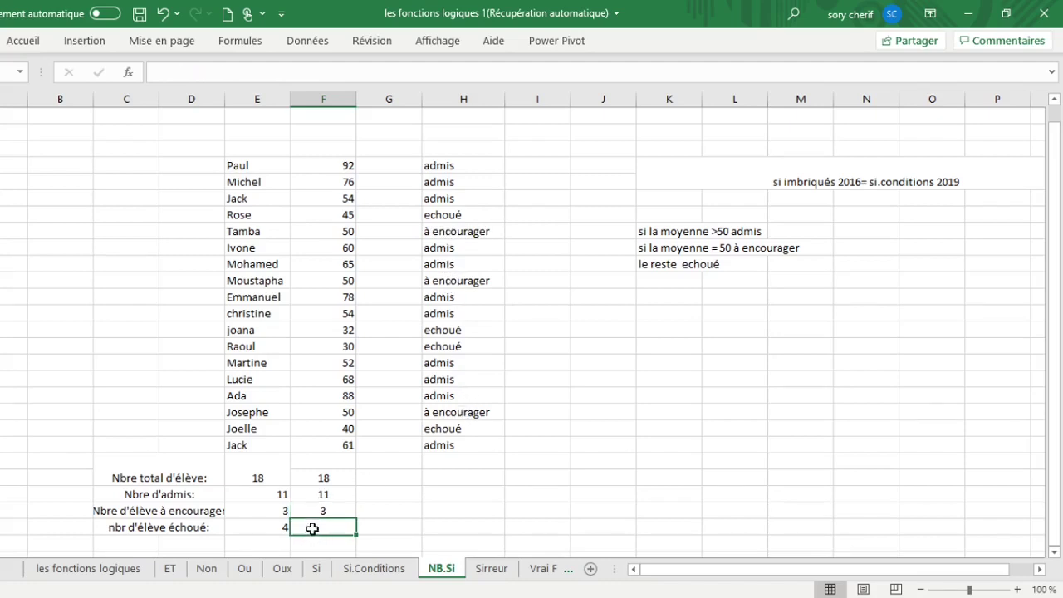
text(=)
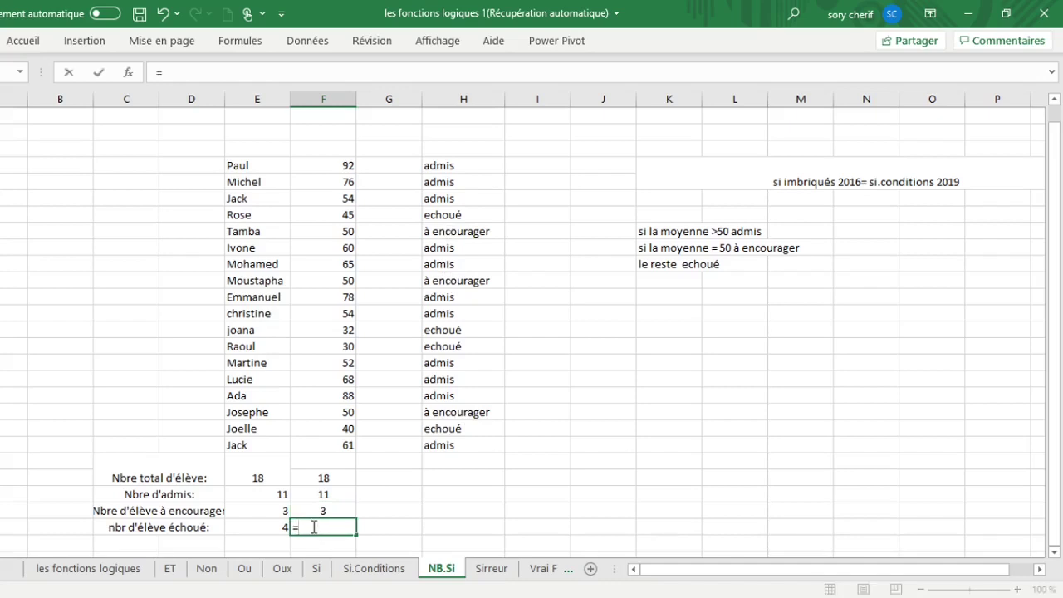
text(nbs)
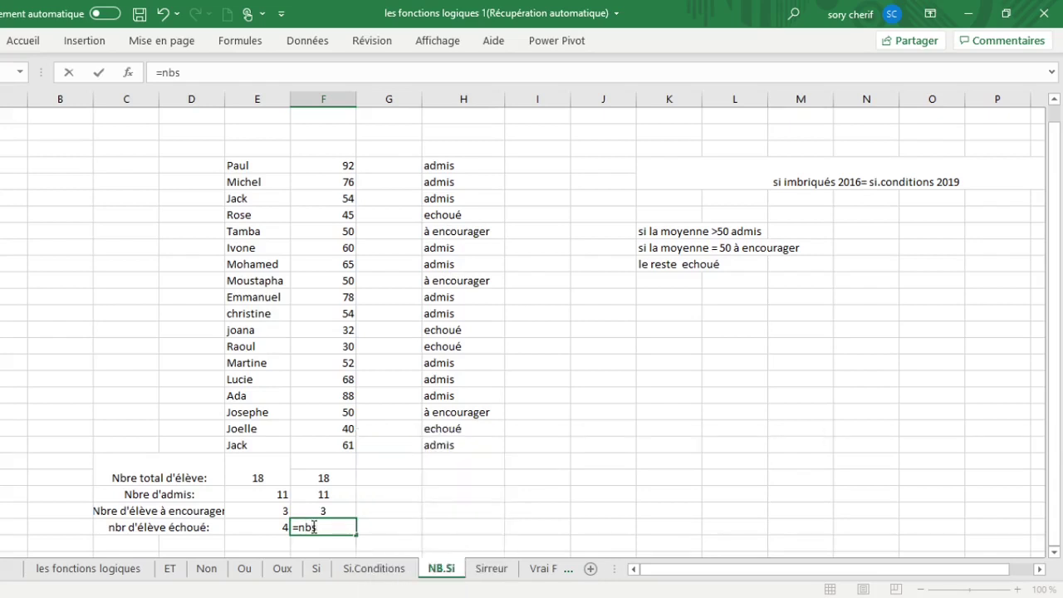
key(BackSpace)
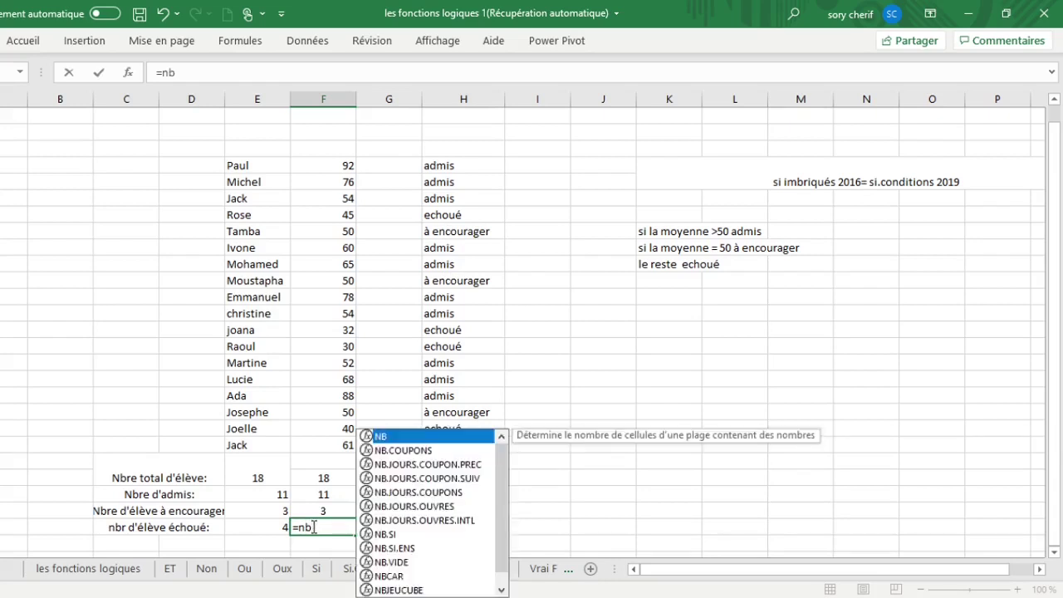
click(404, 536)
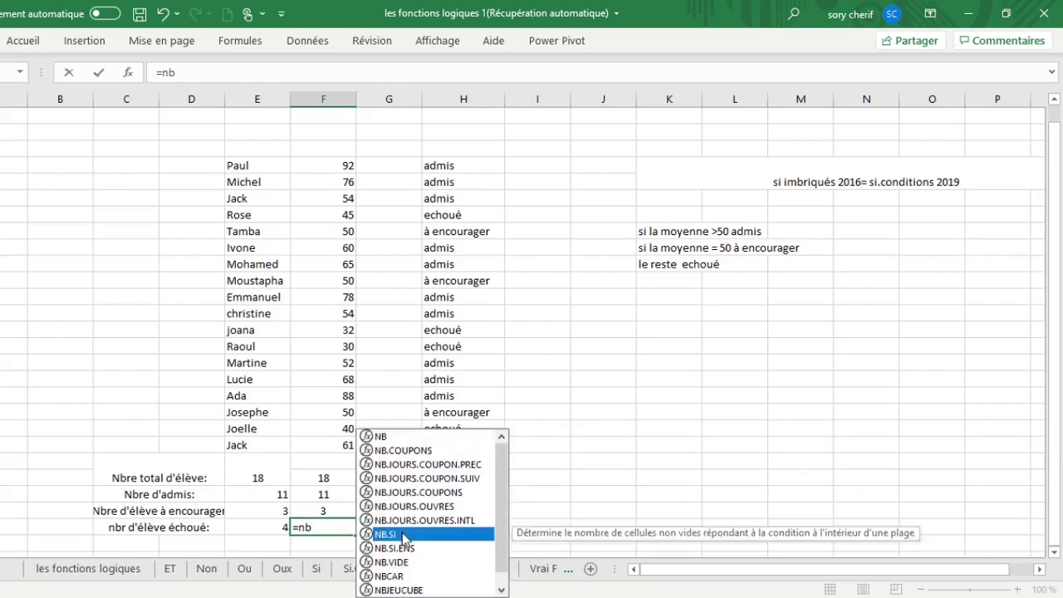
double_click(404, 536)
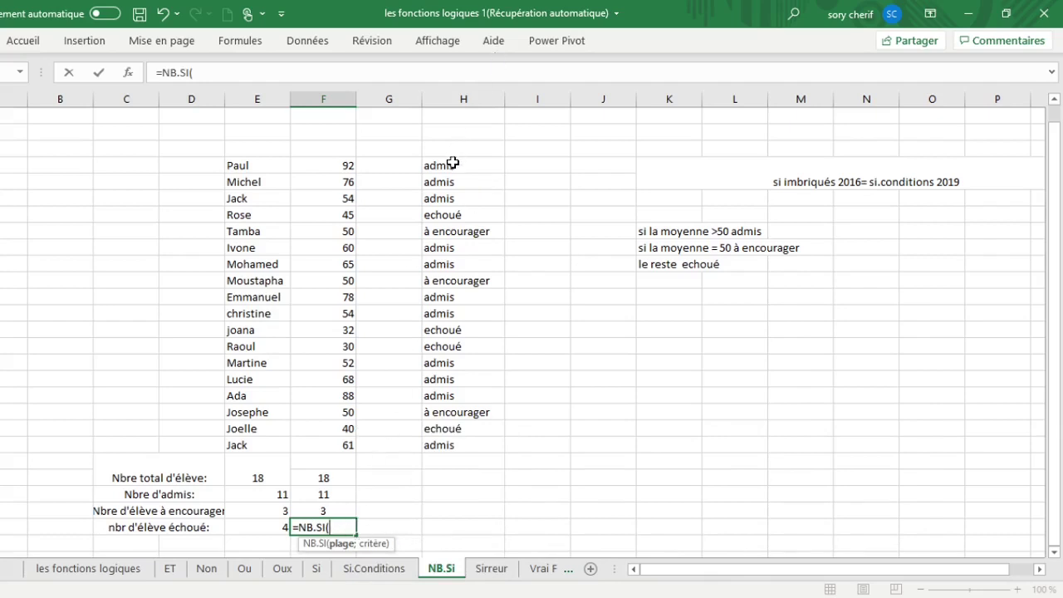
drag(452, 164, 448, 445)
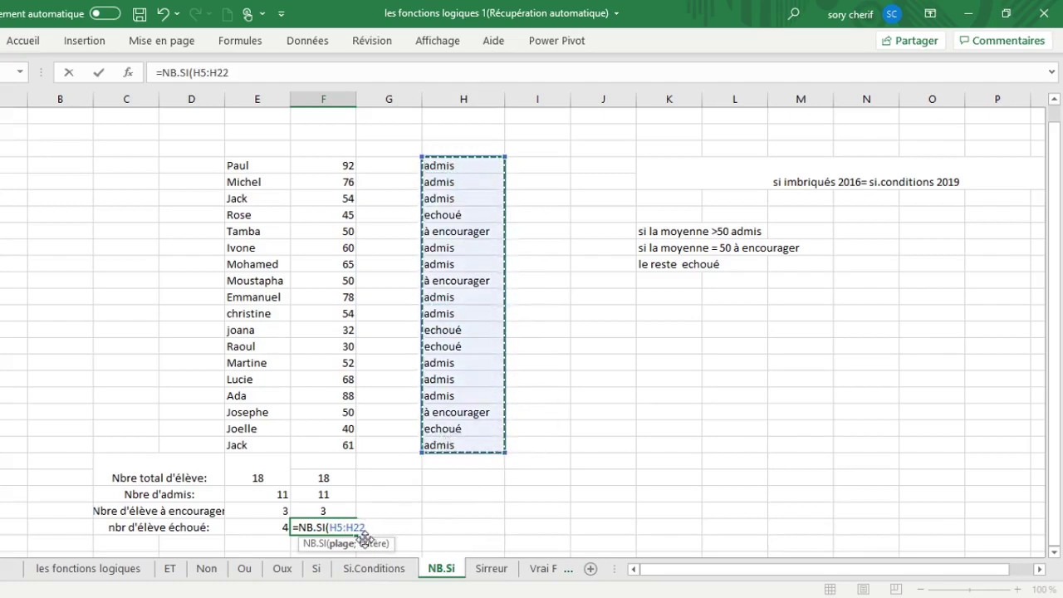
text(;"echoué)
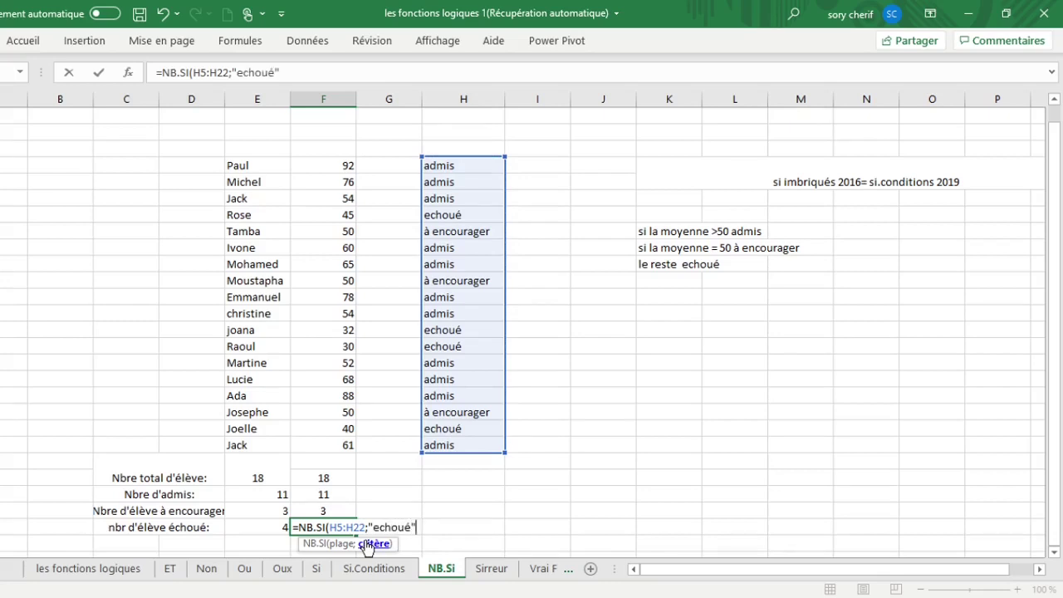
text())
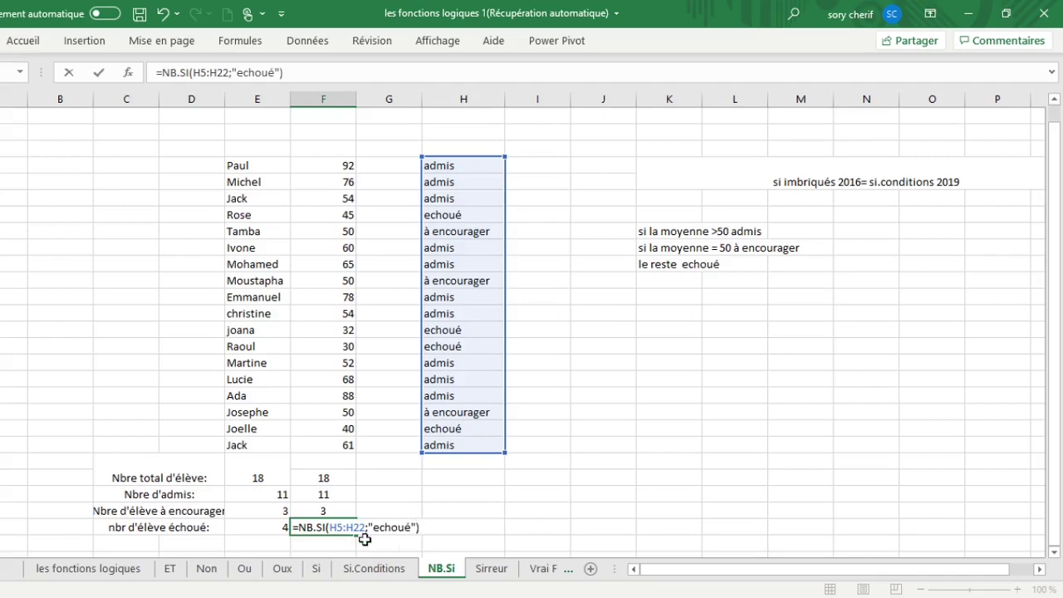
key(Return)
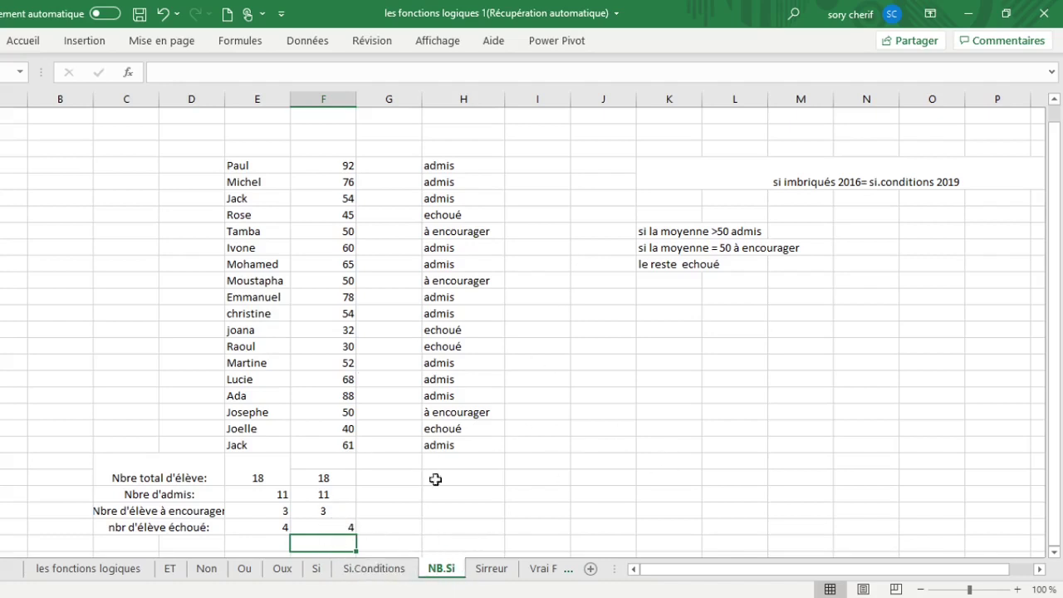
Go to the Sirreur sheet and examine the existing SIERREUR formula in the %pr magasin cell for Magasin01.
click(485, 570)
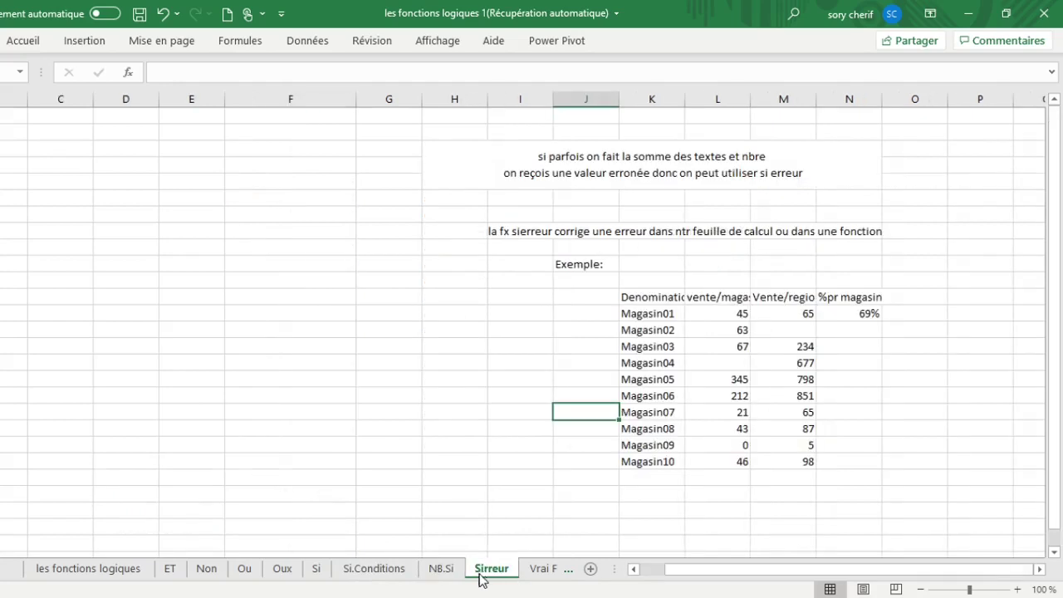
click(839, 317)
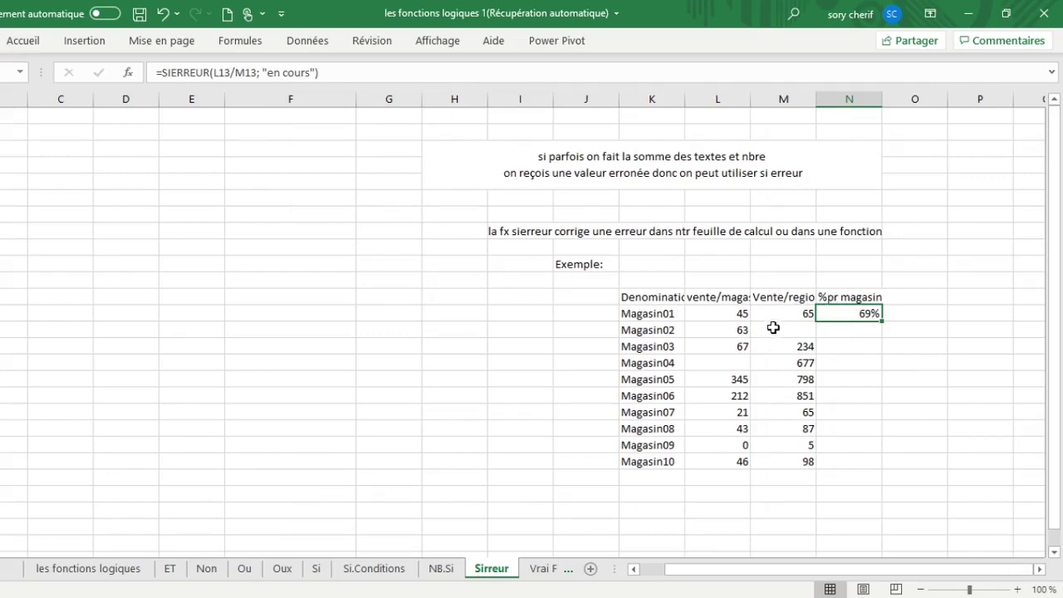
click(842, 332)
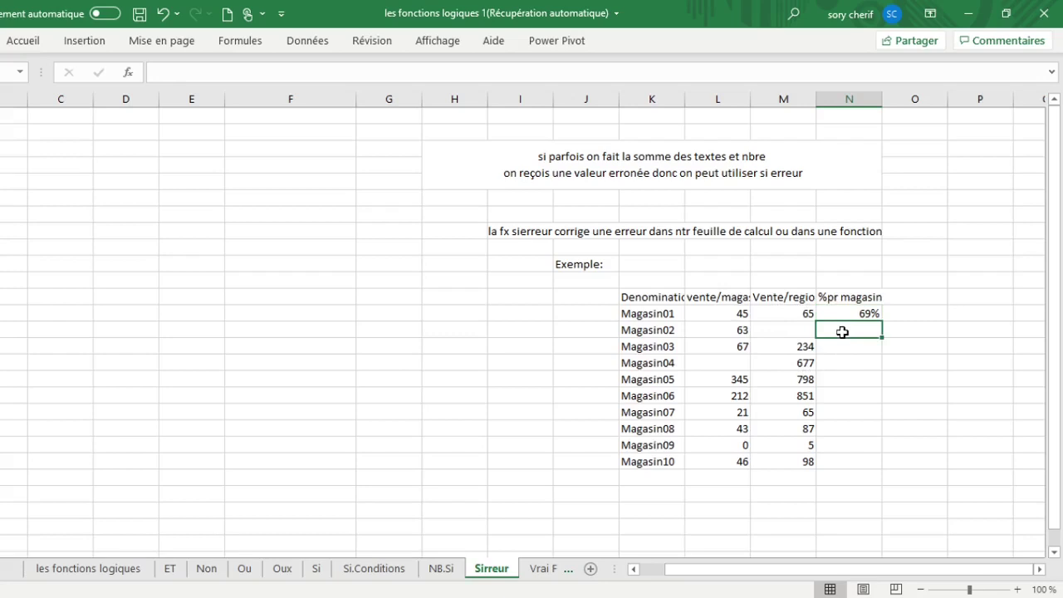
click(842, 311)
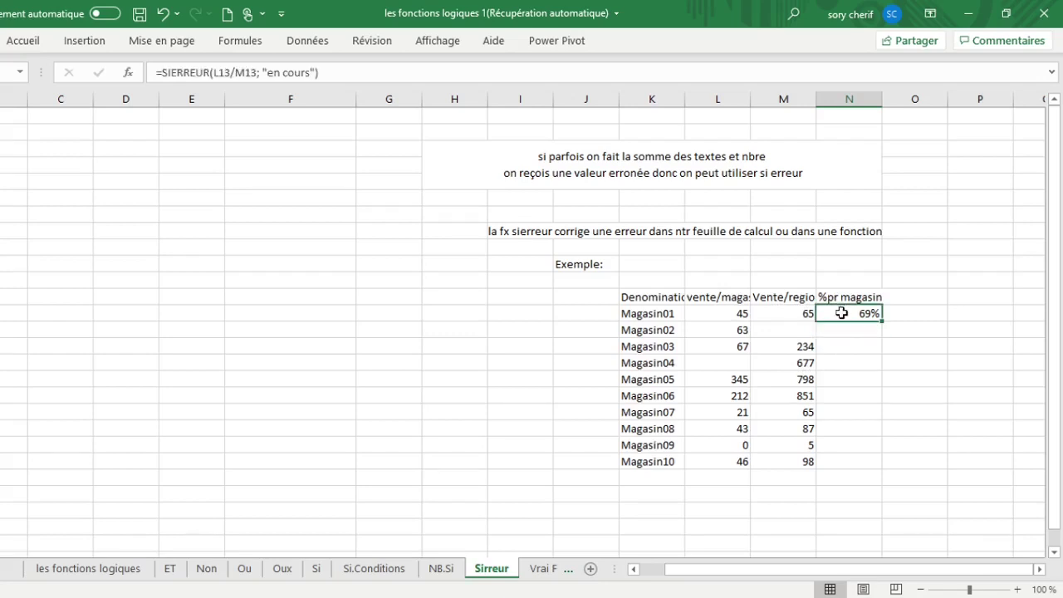
In N14, the %pr magasin cell for Magasin02, enter =SIERREUR(L14/M14;"en cours").
click(835, 326)
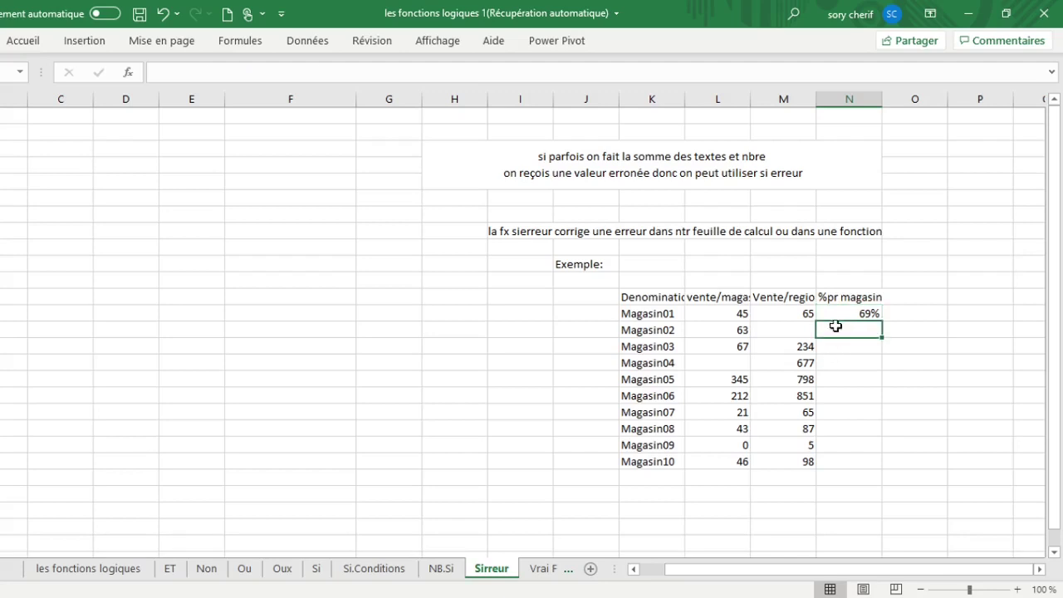
text(=)
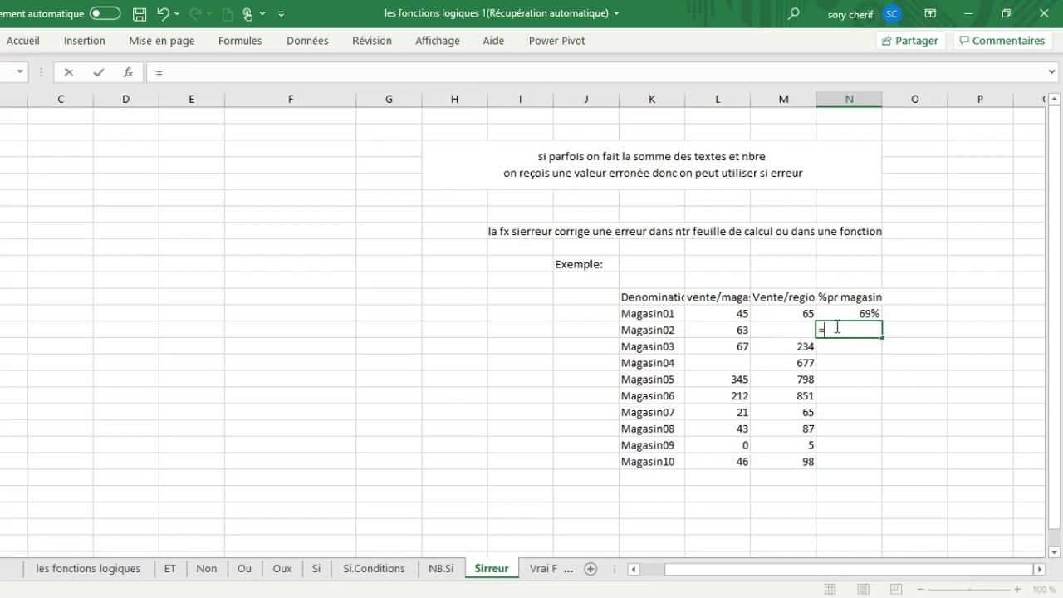
text(si)
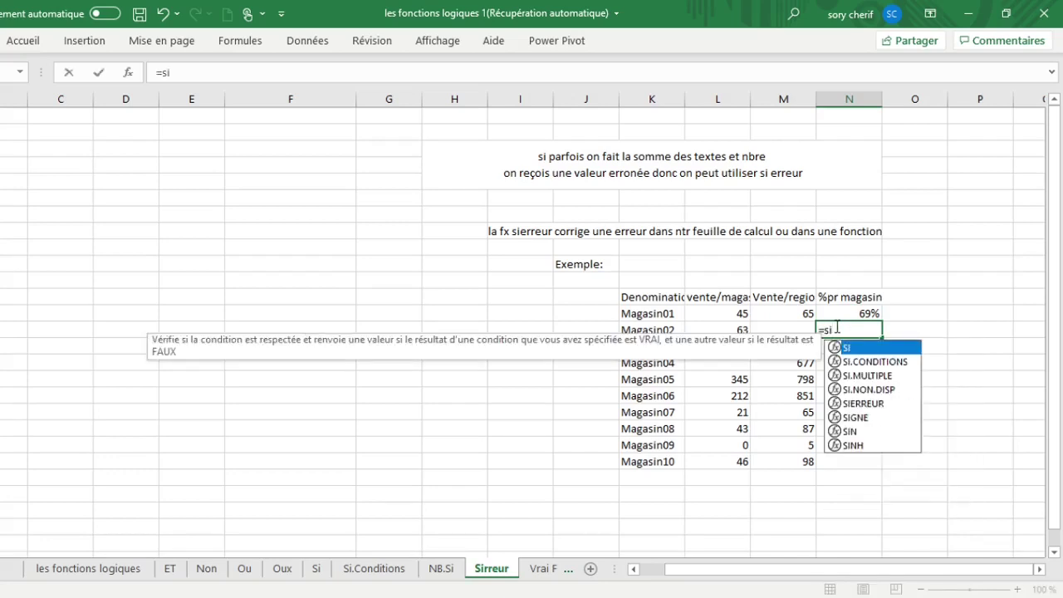
text(e)
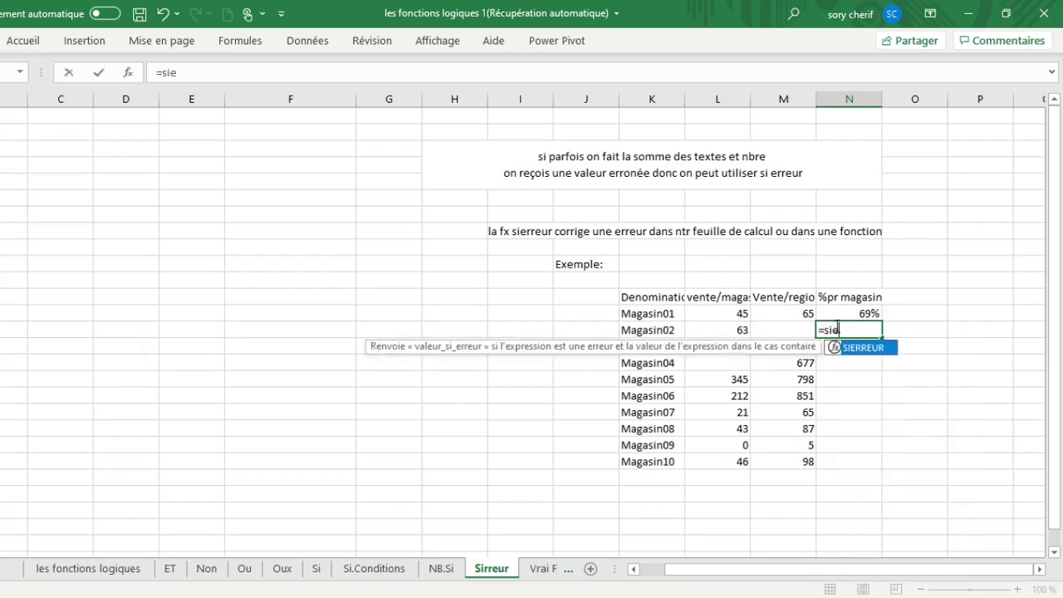
double_click(859, 353)
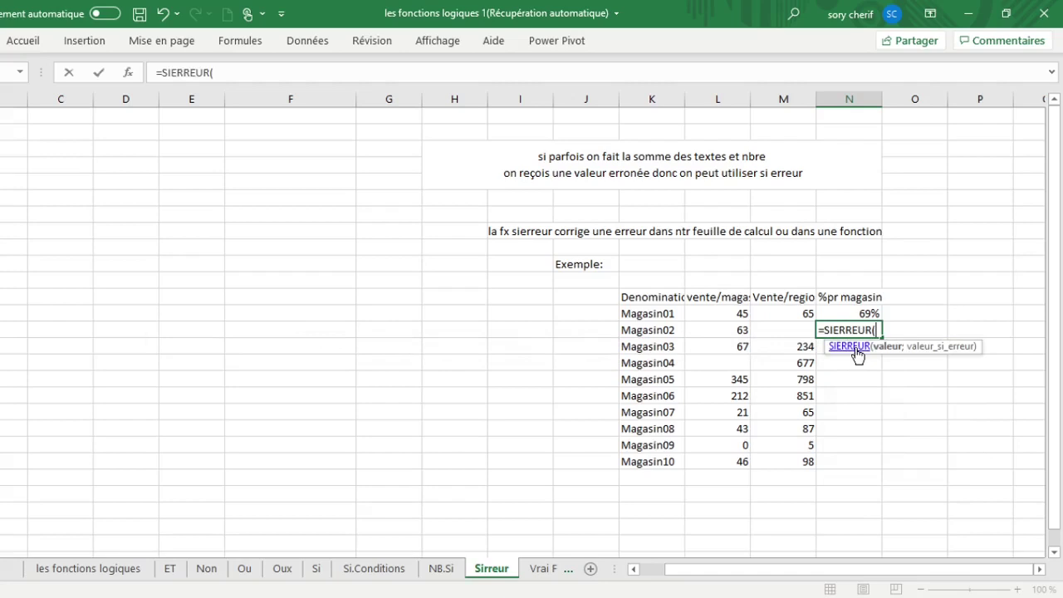
click(738, 332)
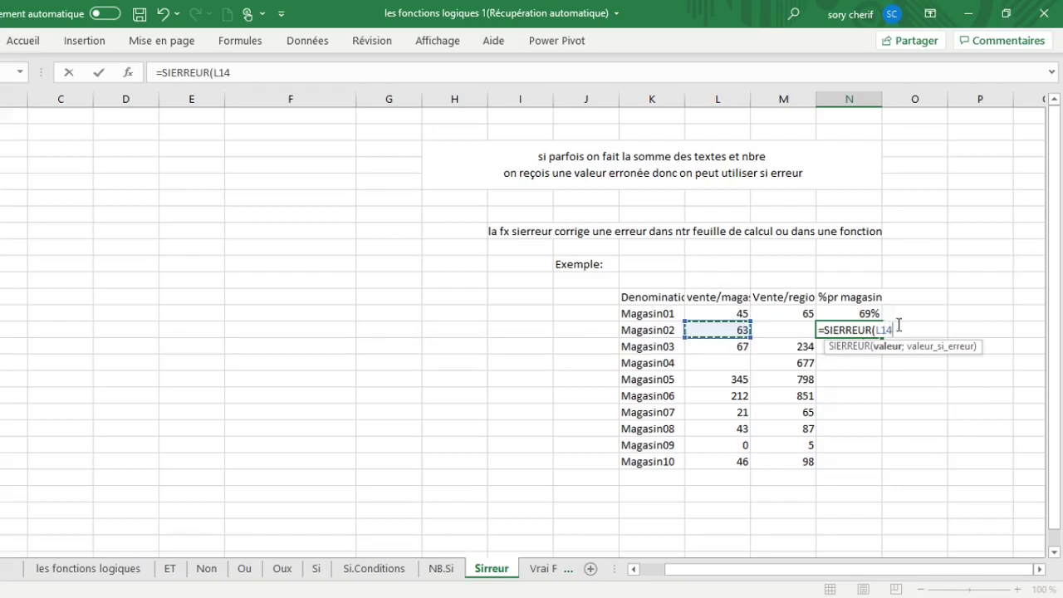
text(/)
click(795, 332)
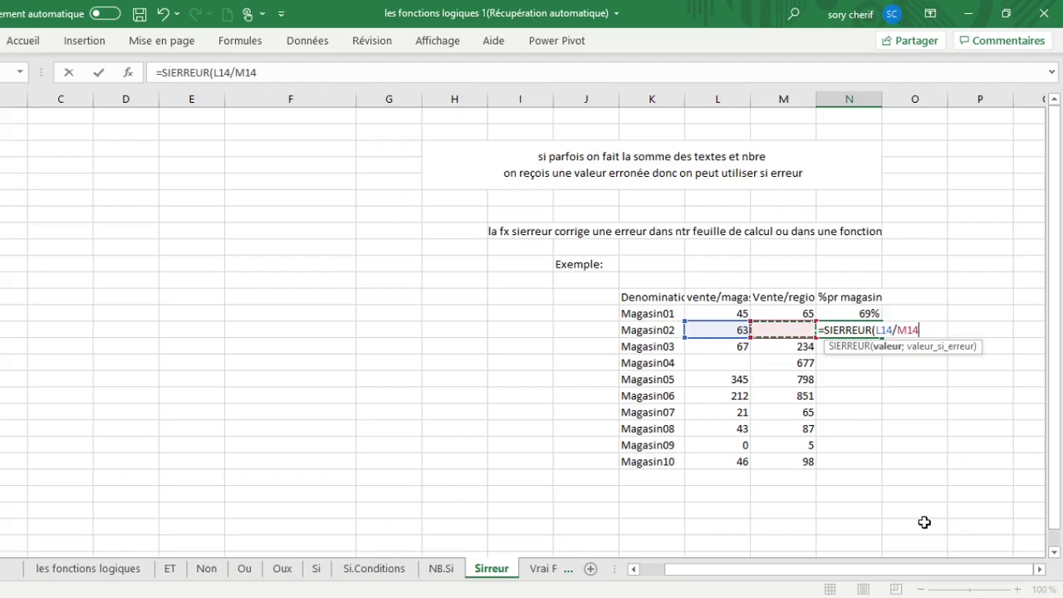
text(;"e)
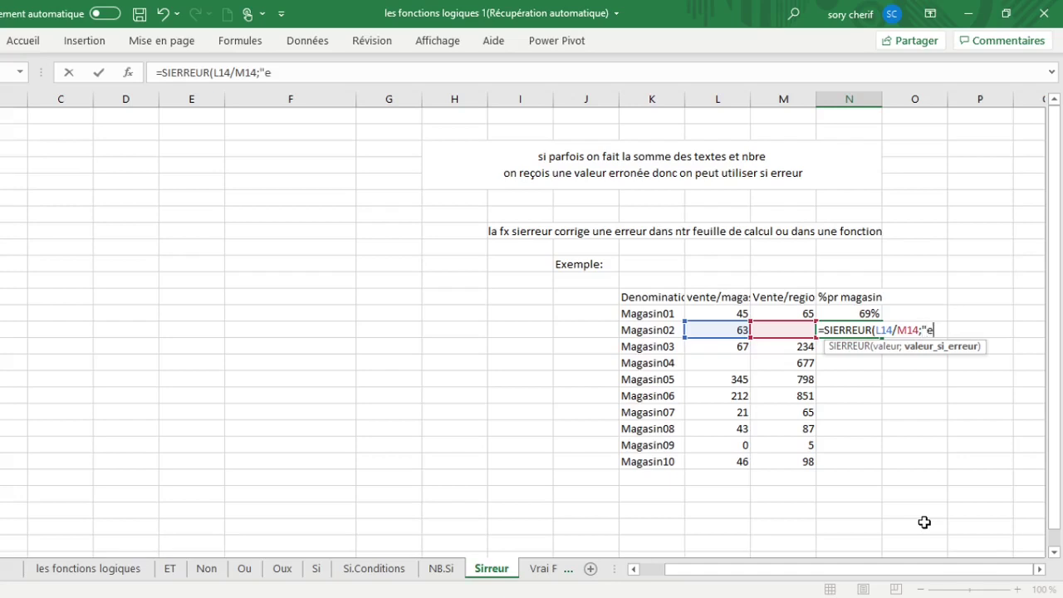
text(n cours)
key(Return)
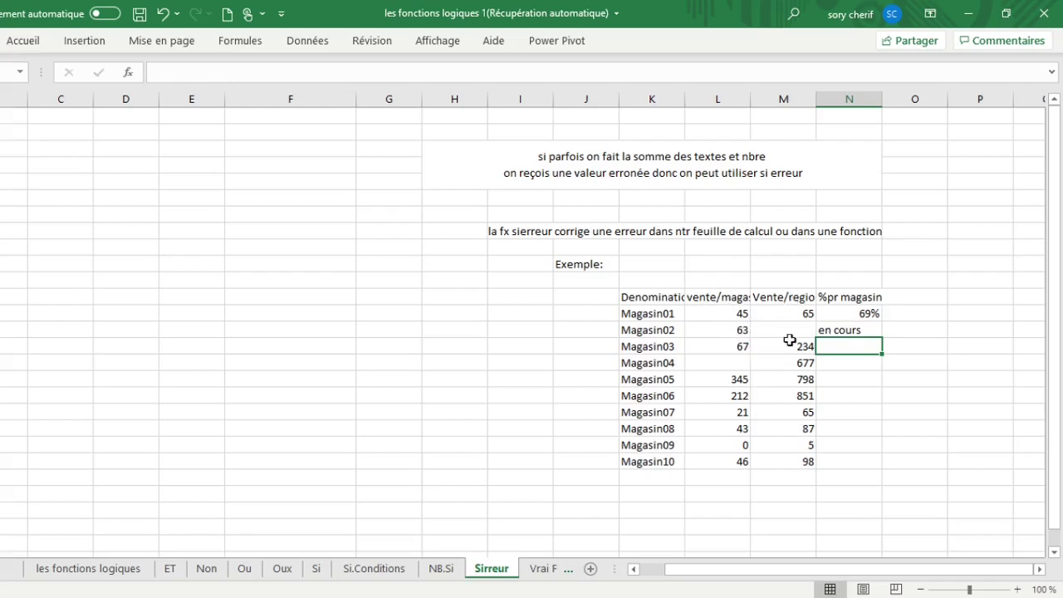
Fill the N14 SIERREUR formula down to Magasin10 in N22, and return to the les fonctions logiques sheet.
click(867, 329)
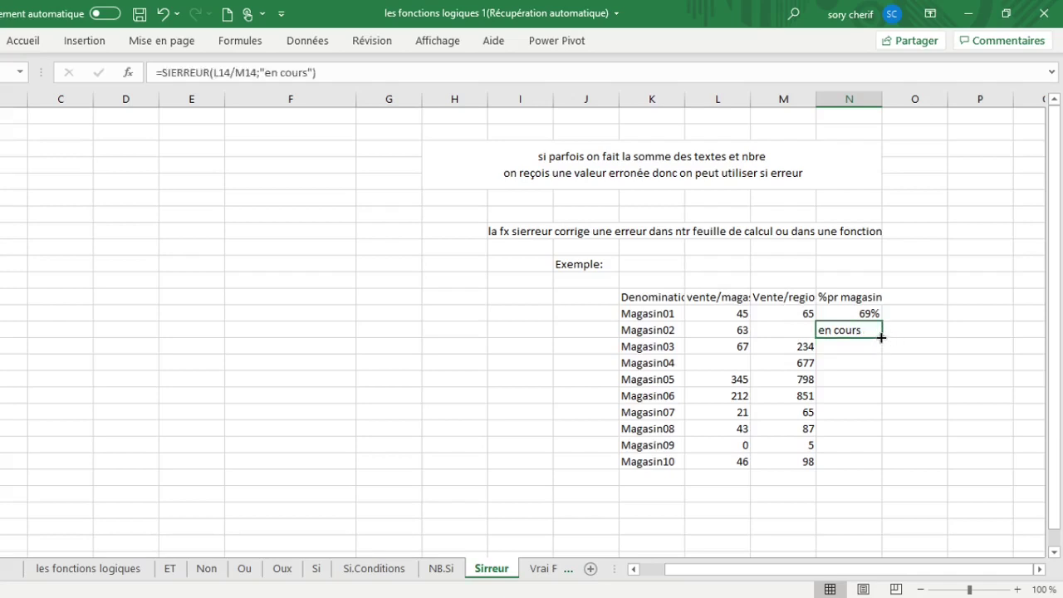
drag(881, 337, 879, 469)
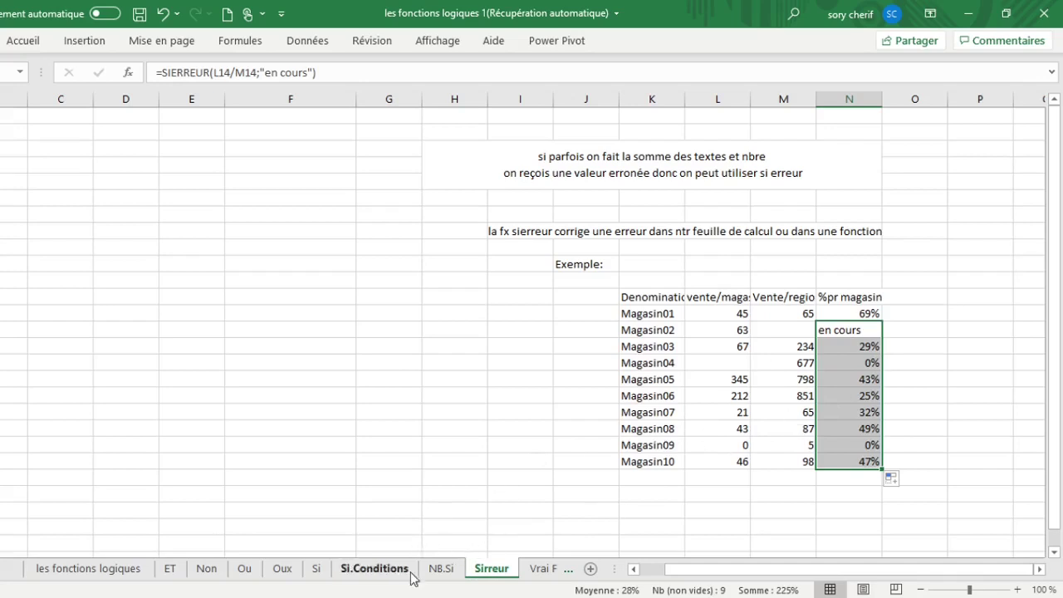
click(96, 570)
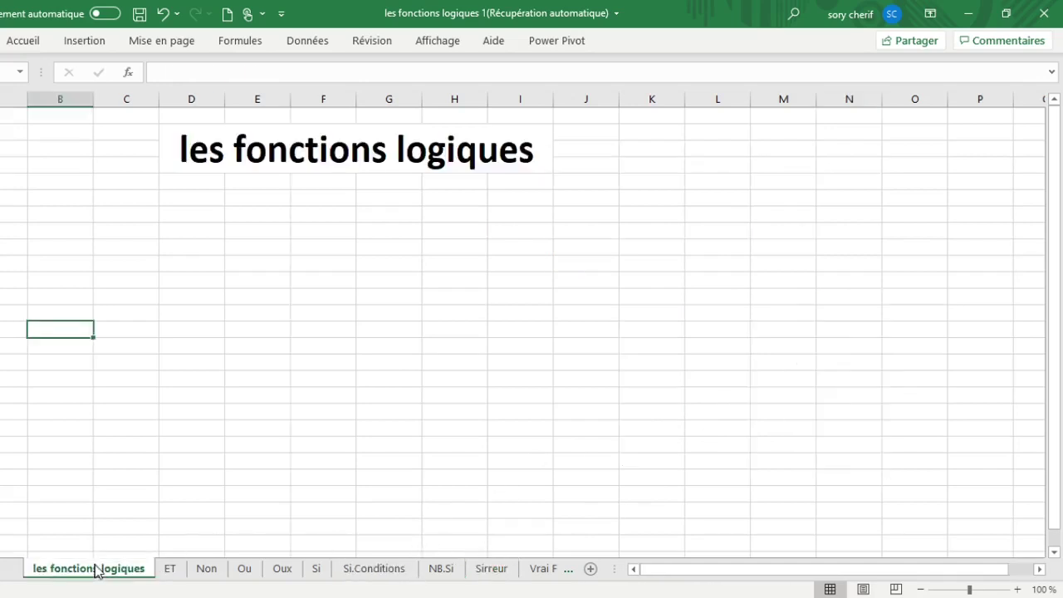